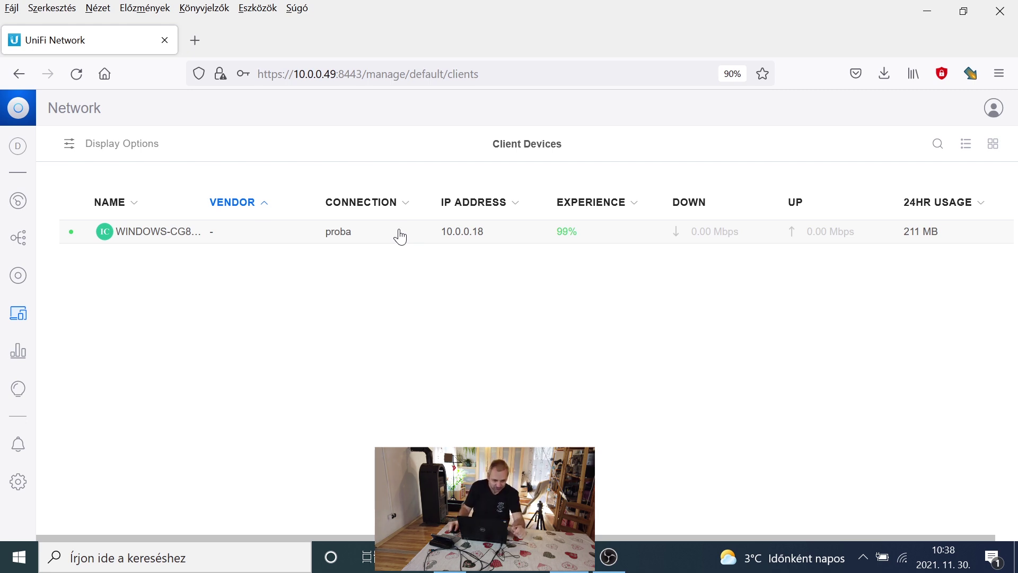
Open the WINDOWS-CG87KVK client's details and examine its settings and its connection data, including signal and Rx/Tx rates
{"action": "left_click", "coordinate": [143, 237]}
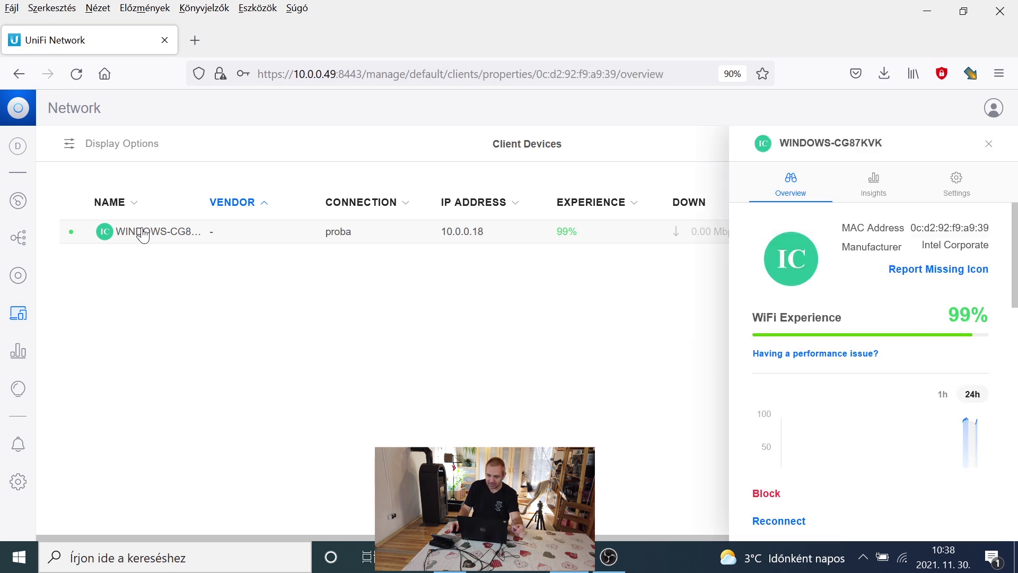
{"action": "left_click", "coordinate": [953, 183]}
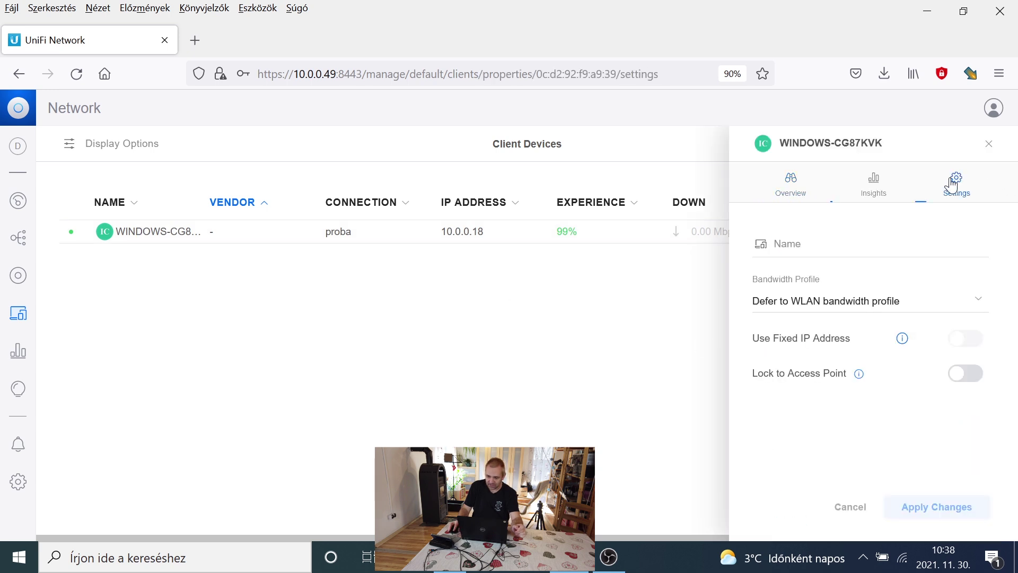
{"action": "left_click", "coordinate": [801, 194]}
{"action": "scroll", "coordinate": [910, 309], "scroll_direction": "down", "scroll_amount": 4}
{"action": "scroll", "coordinate": [910, 316], "scroll_direction": "down", "scroll_amount": 1}
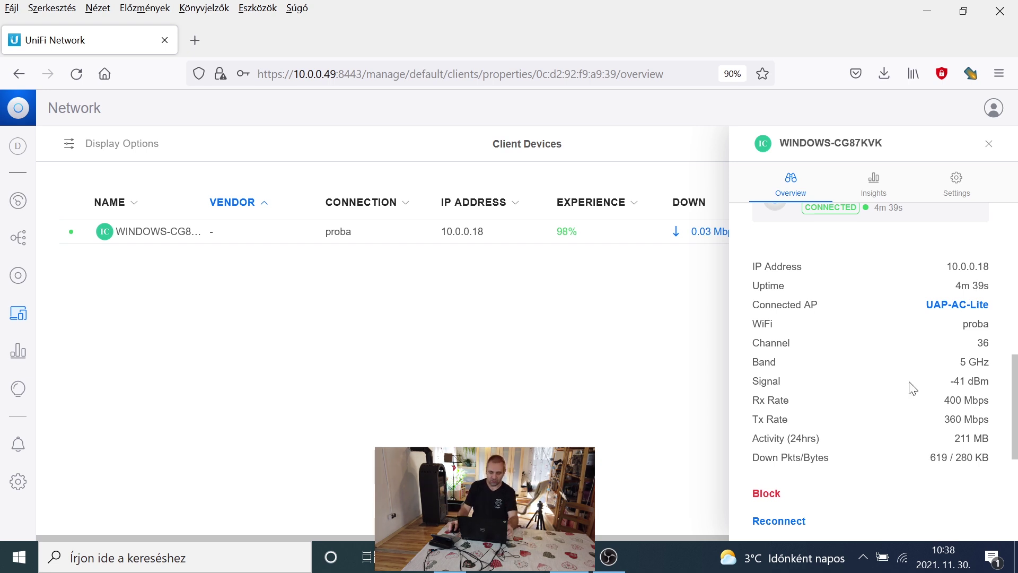
Switch to File Explorer and copy the fontos_rendszergazdai_disk_imagek folder from the muszashi network share to the desktop (Asztal)
{"action": "key", "text": "alt+Tab"}
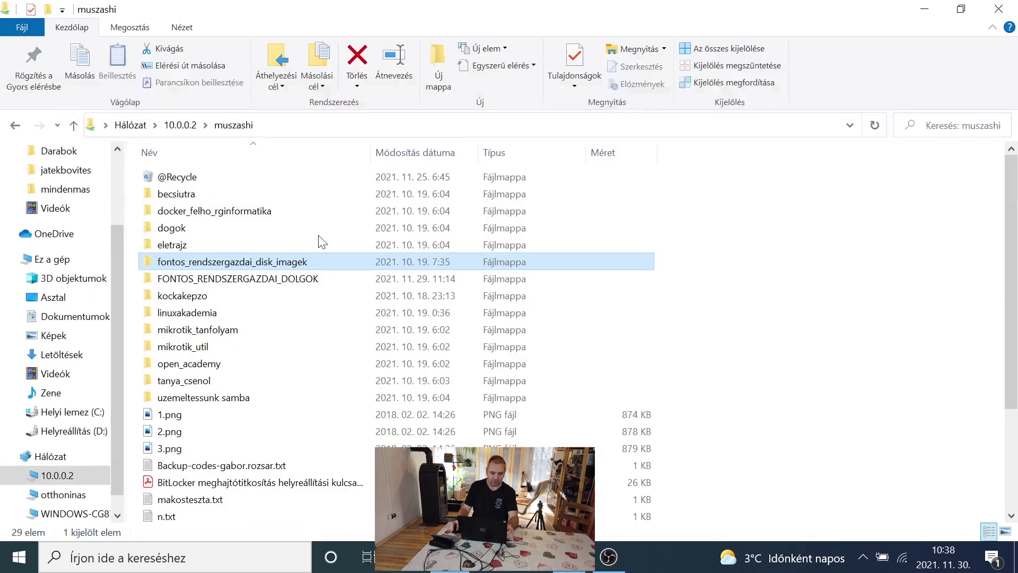
{"action": "right_click", "coordinate": [270, 267]}
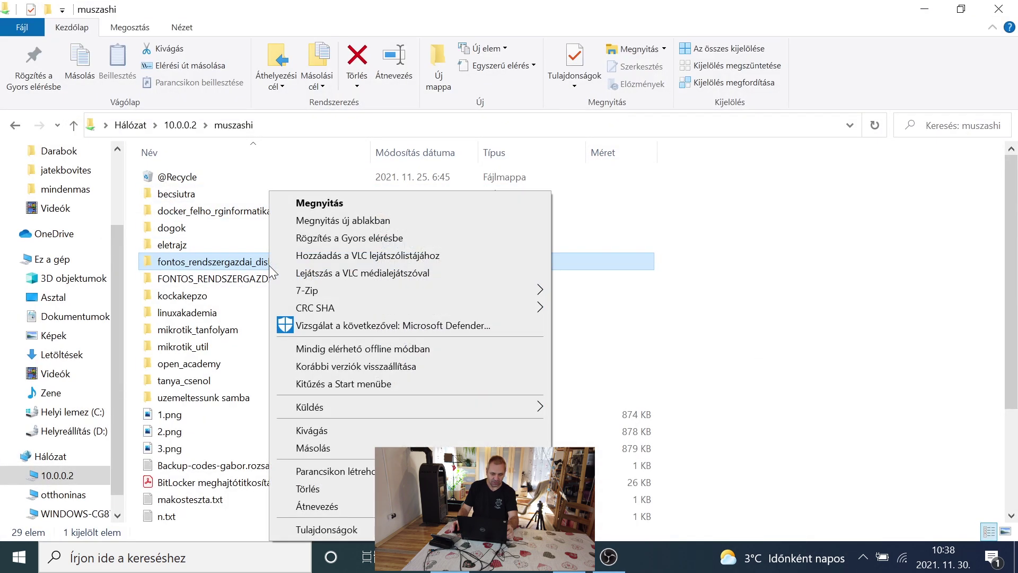
{"action": "left_click", "coordinate": [336, 448]}
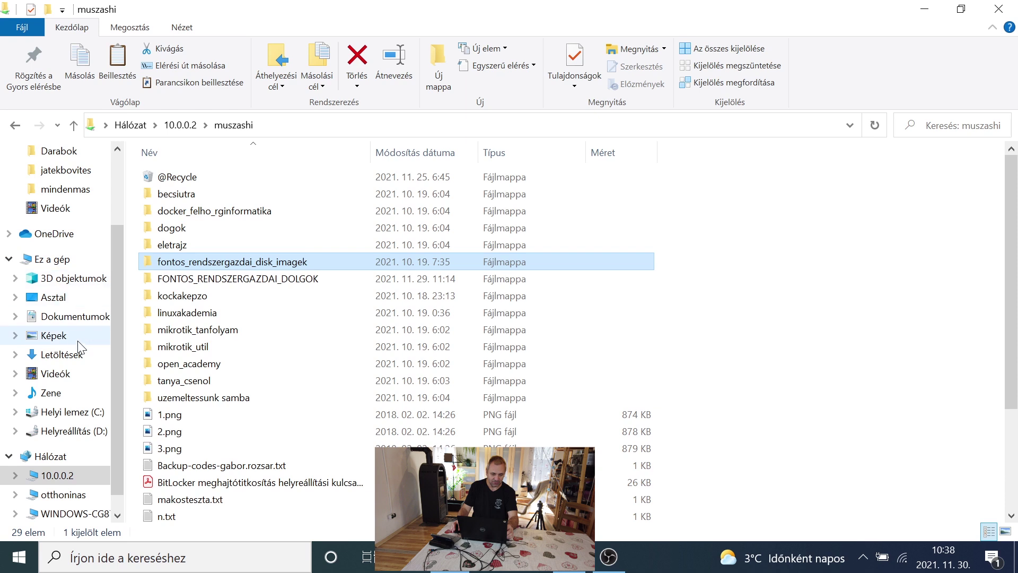
{"action": "left_click", "coordinate": [53, 297]}
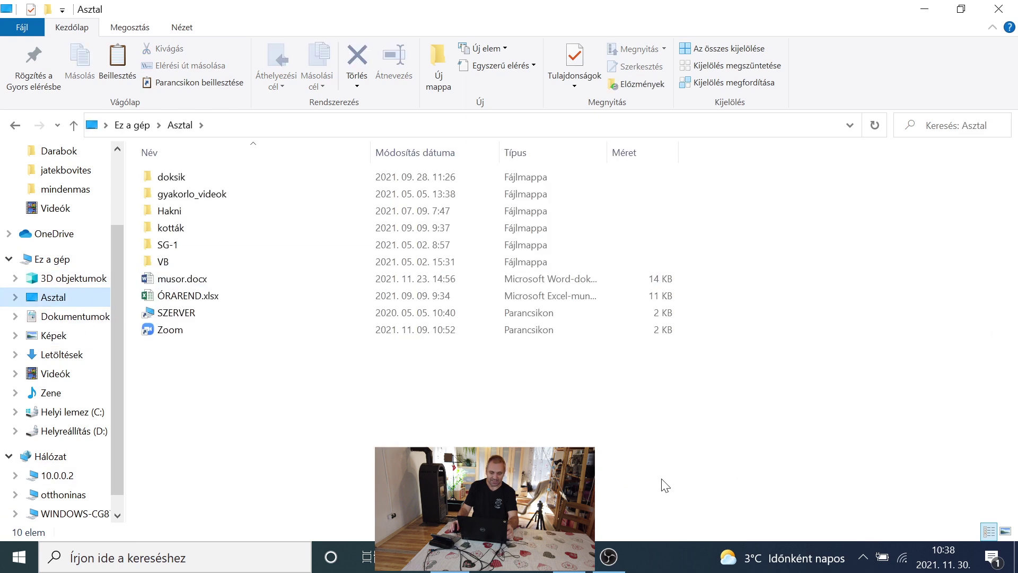
{"action": "right_click", "coordinate": [465, 413]}
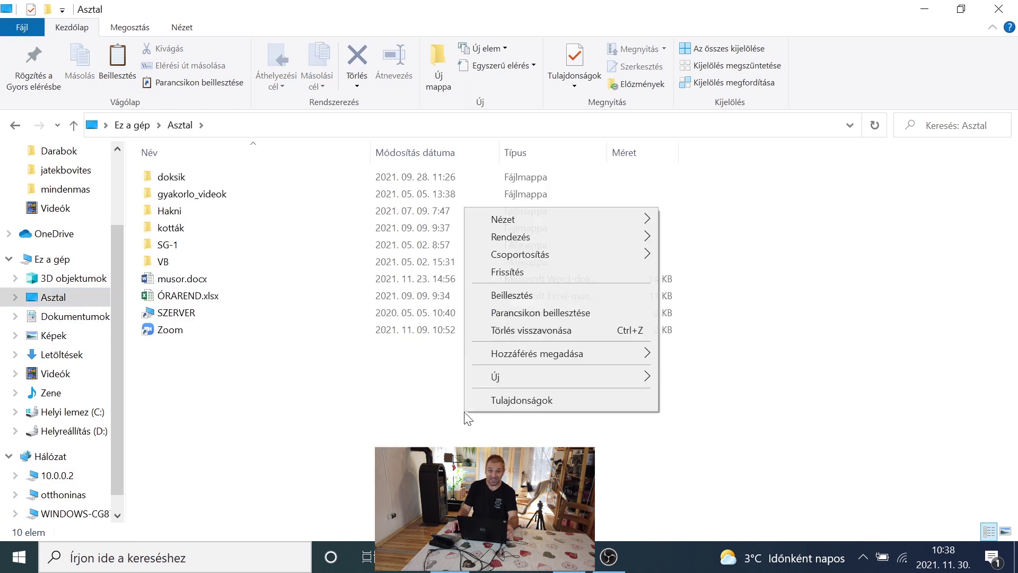
{"action": "left_click", "coordinate": [611, 295]}
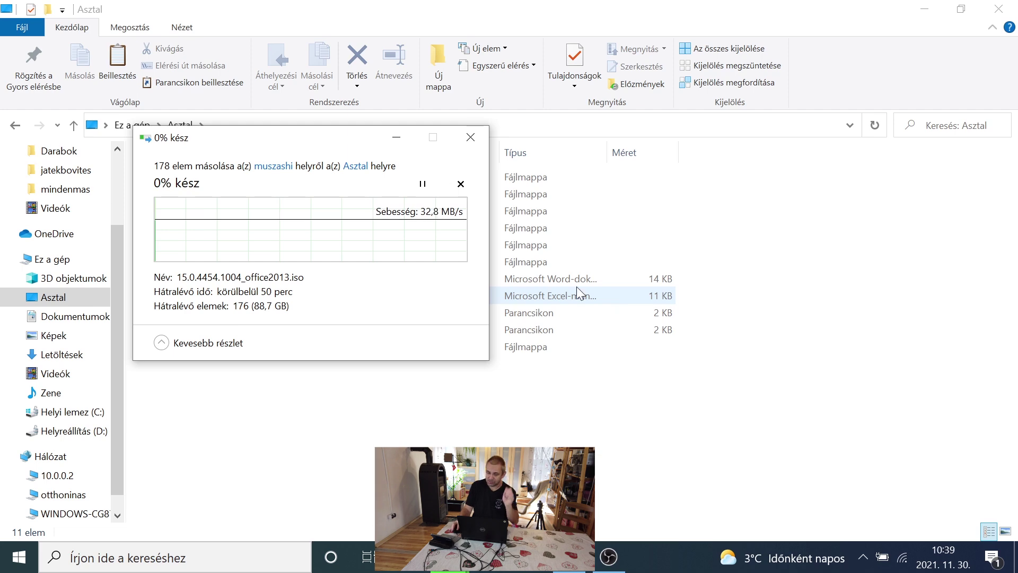
Open the Windows calculator (Számológép) and multiply 33 by 8 to convert the copy speed to megabits
{"action": "left_click", "coordinate": [29, 555]}
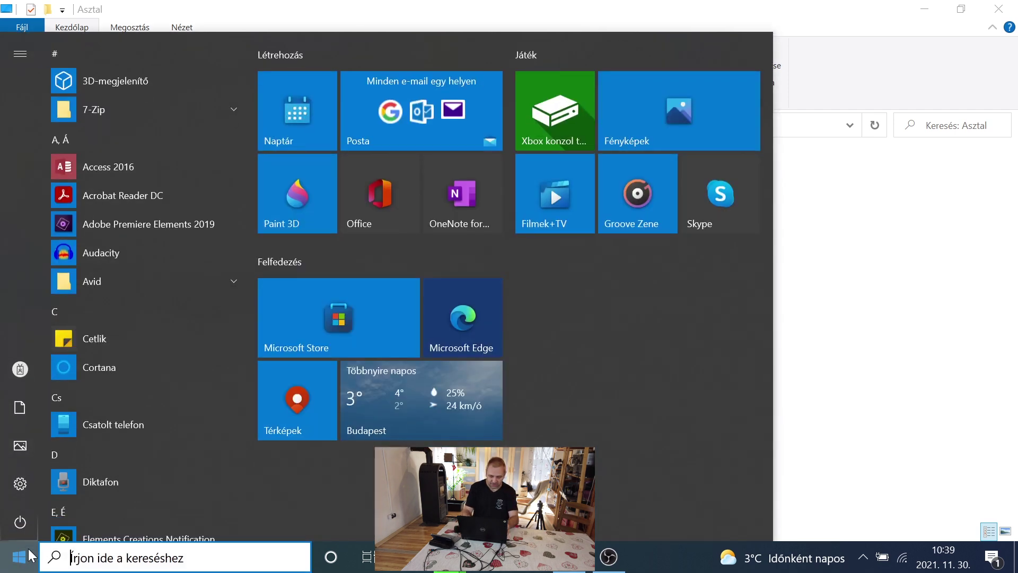
{"action": "type", "text": "szé"}
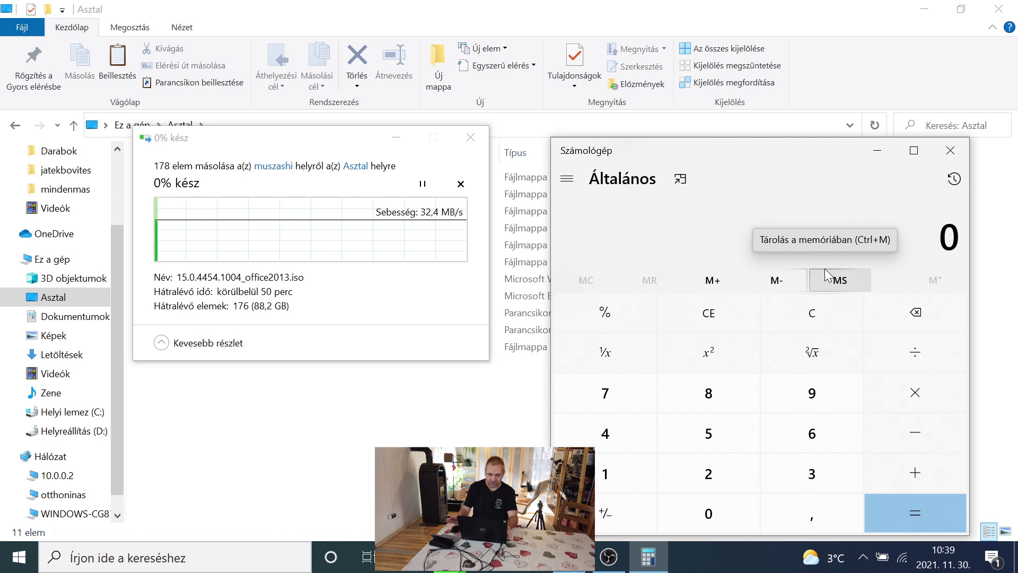
{"action": "type", "text": "33"}
{"action": "type", "text": "*8"}
{"action": "key", "text": "Return"}
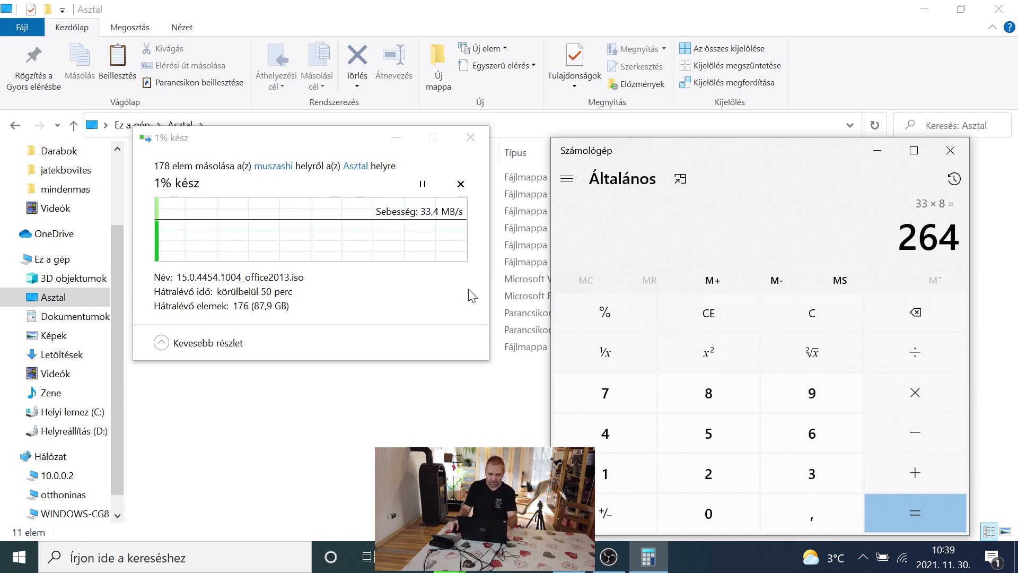
Cancel the running folder copy, minimize File Explorer and return to the UniFi Network page in the browser
{"action": "left_click", "coordinate": [460, 184]}
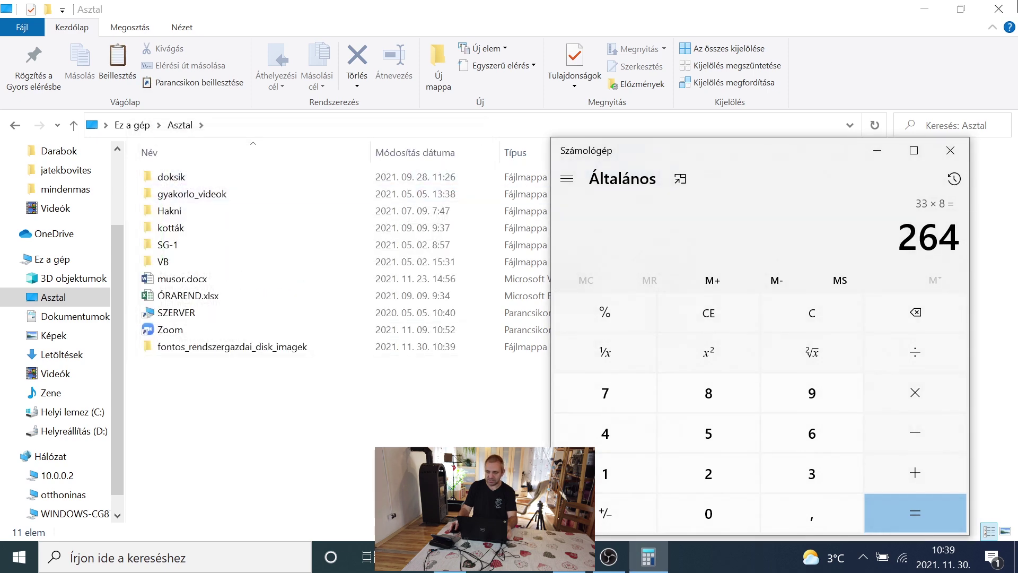
{"action": "left_click", "coordinate": [924, 9]}
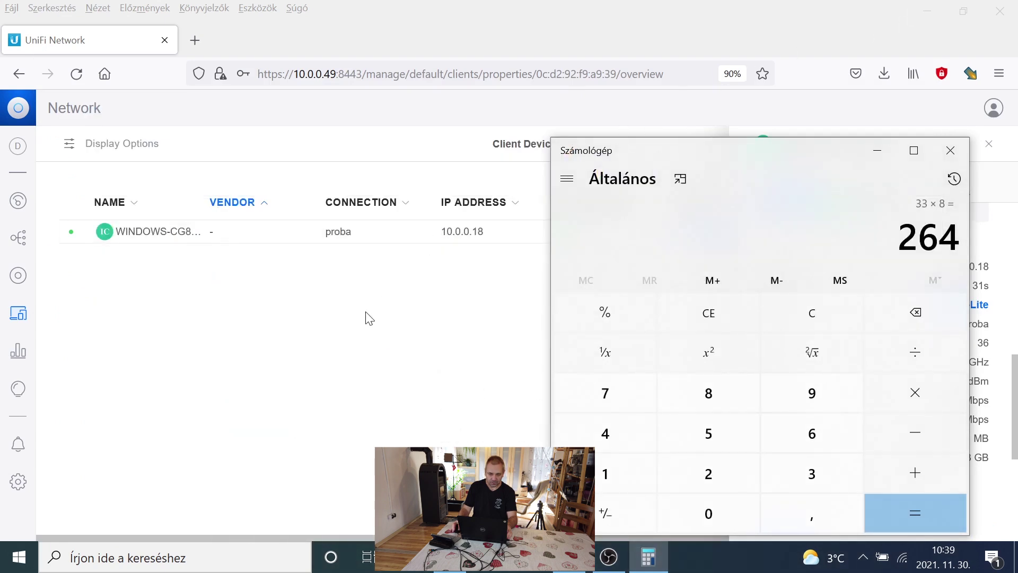
{"action": "left_click", "coordinate": [369, 318]}
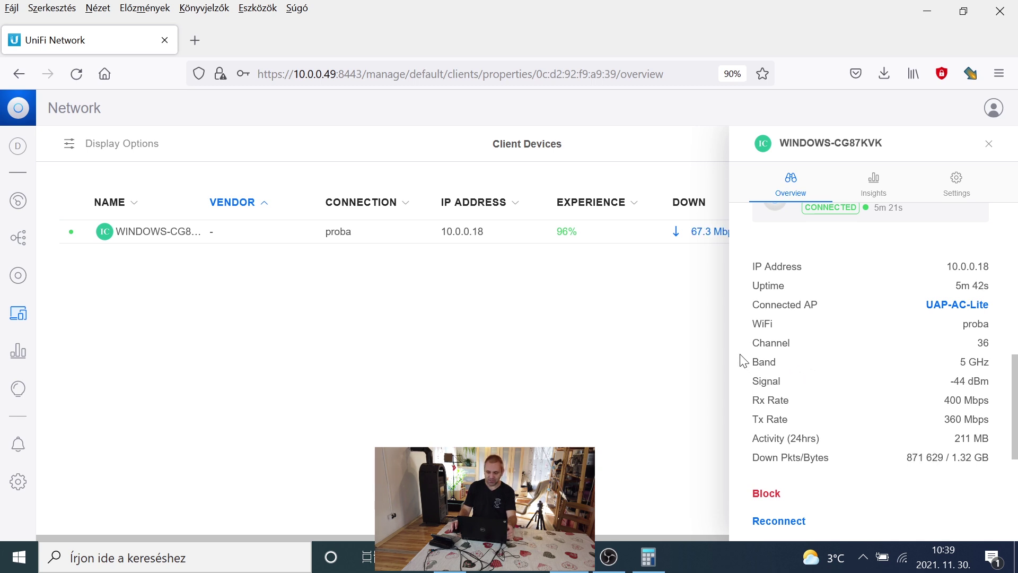
Review the WINDOWS-CG87KVK client's overview from WiFi experience to connection data, then close its details
{"action": "scroll", "coordinate": [802, 341], "scroll_direction": "up", "scroll_amount": 5}
{"action": "scroll", "coordinate": [825, 350], "scroll_direction": "down", "scroll_amount": 4}
{"action": "scroll", "coordinate": [825, 350], "scroll_direction": "down", "scroll_amount": 3}
{"action": "scroll", "coordinate": [824, 328], "scroll_direction": "up", "scroll_amount": 5}
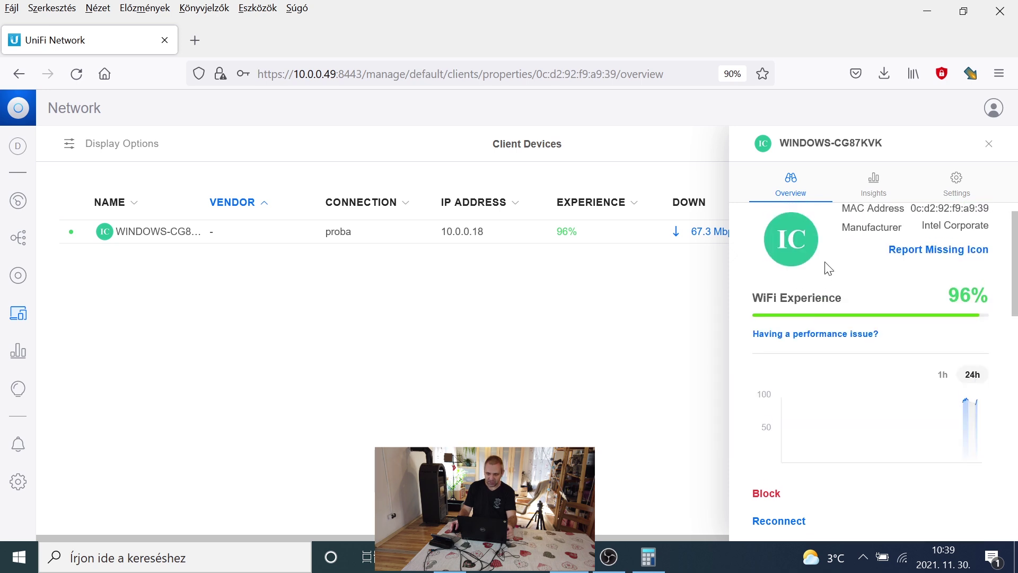
{"action": "left_click", "coordinate": [988, 143]}
Open the UAP-AC-Lite access point's radio settings and set the 2.4 GHz channel width to HT40
{"action": "left_click", "coordinate": [18, 272]}
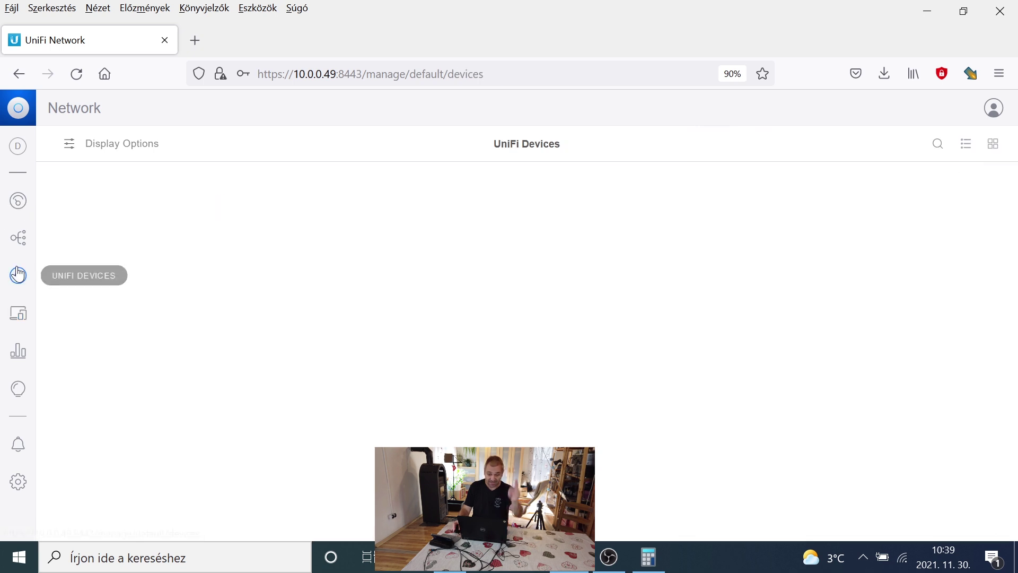
{"action": "left_click", "coordinate": [308, 245]}
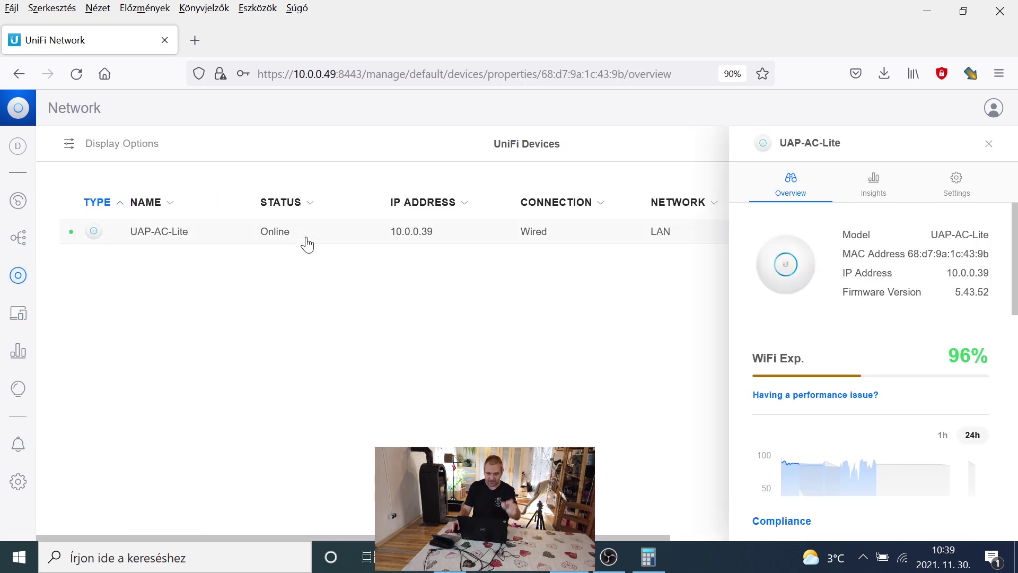
{"action": "scroll", "coordinate": [883, 313], "scroll_direction": "down", "scroll_amount": 7}
{"action": "scroll", "coordinate": [884, 319], "scroll_direction": "down", "scroll_amount": 2}
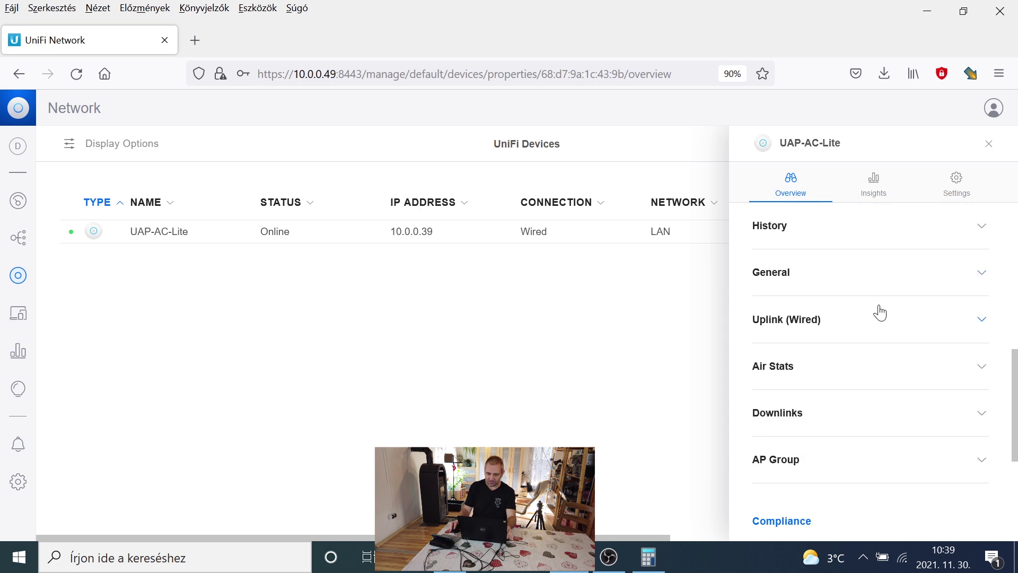
{"action": "left_click", "coordinate": [970, 198]}
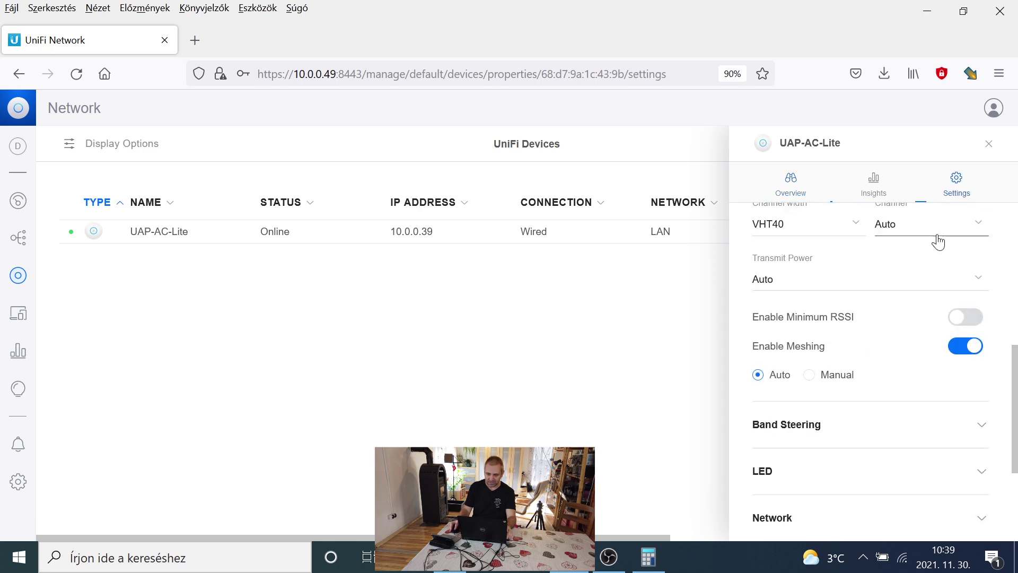
{"action": "scroll", "coordinate": [903, 353], "scroll_direction": "up", "scroll_amount": 5}
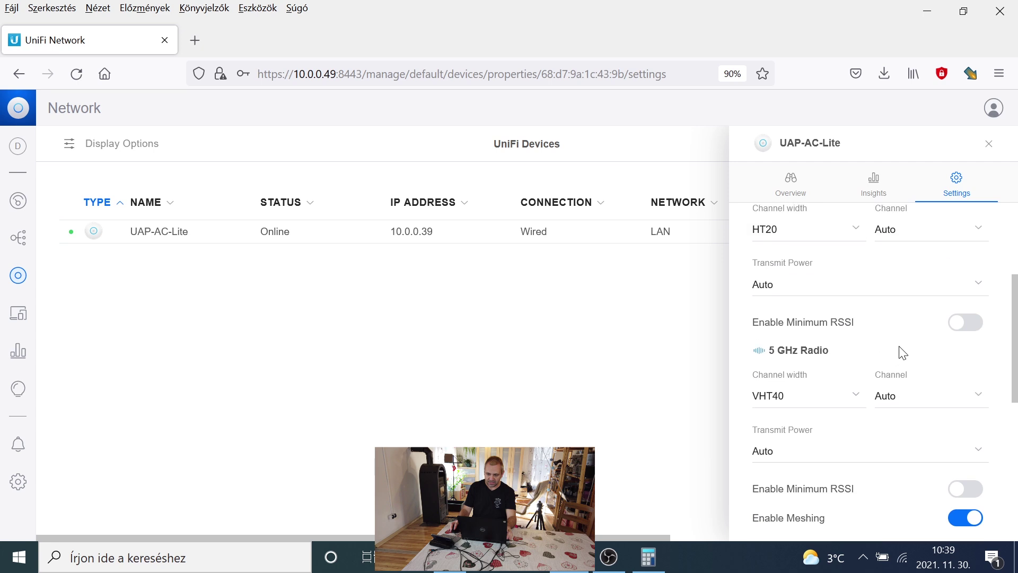
{"action": "scroll", "coordinate": [898, 351], "scroll_direction": "up", "scroll_amount": 1}
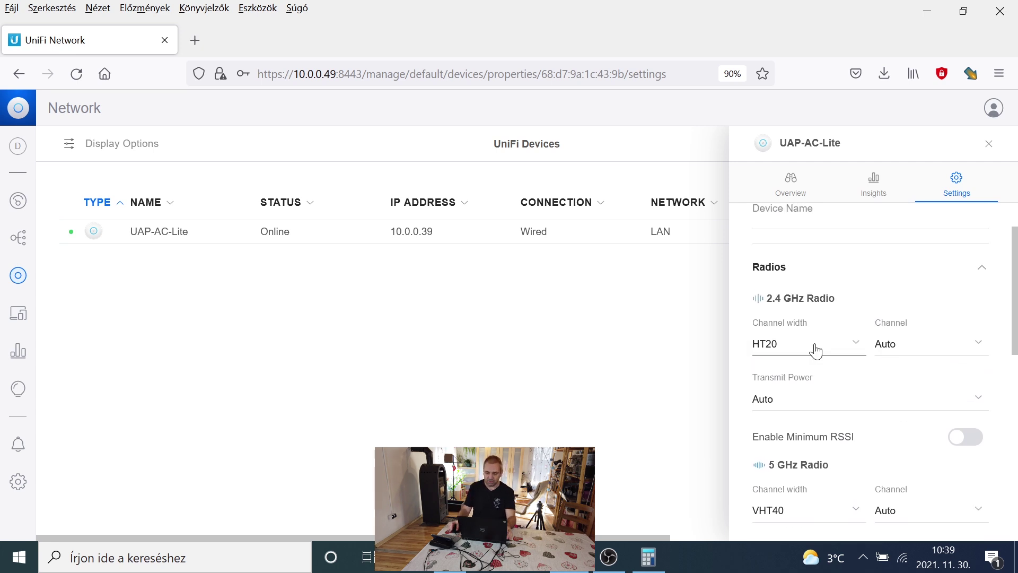
{"action": "left_click", "coordinate": [816, 350]}
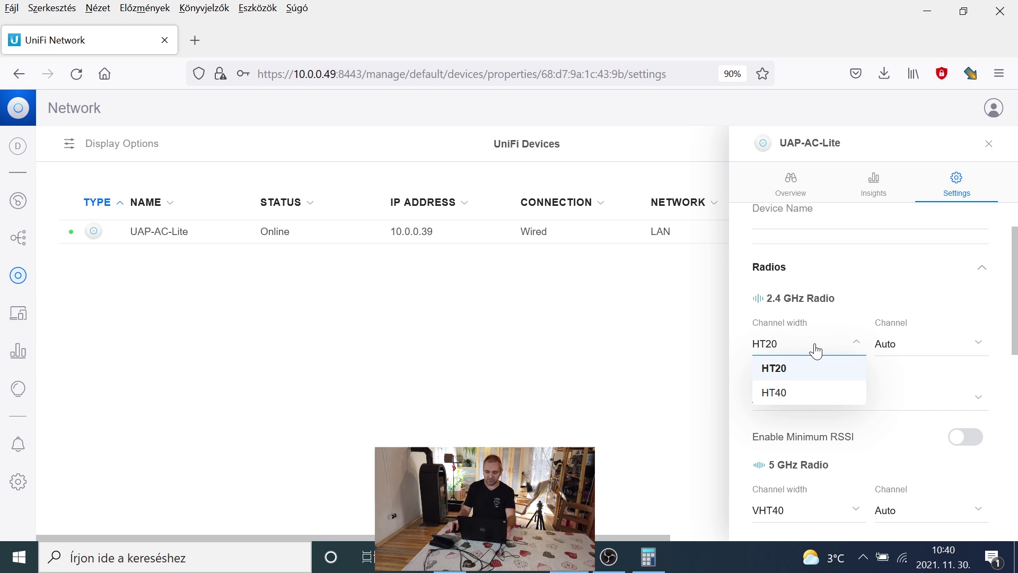
{"action": "left_click", "coordinate": [784, 395]}
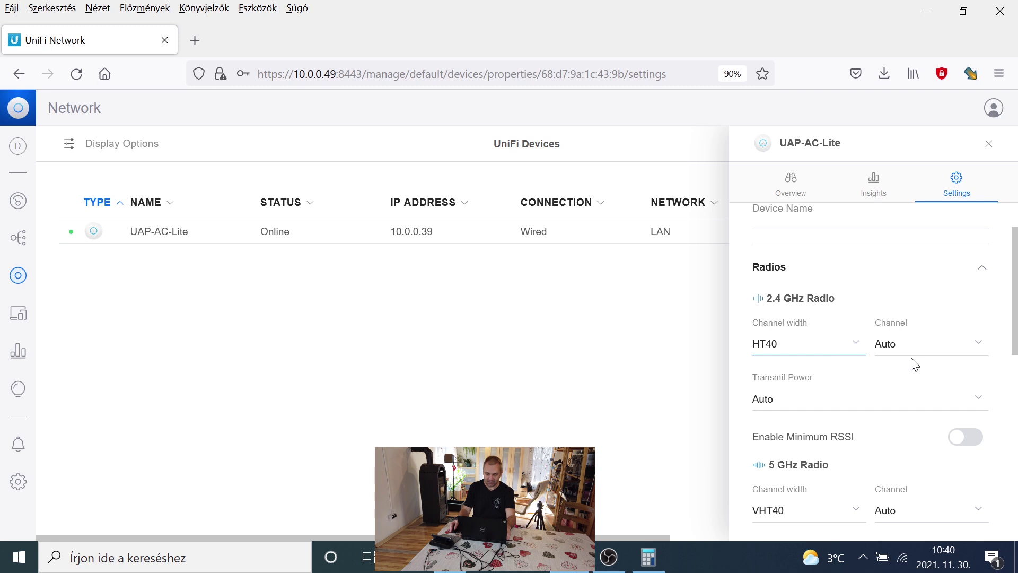
Set the access point's 5 GHz radio channel width to VHT80 and apply the changes
{"action": "scroll", "coordinate": [915, 365], "scroll_direction": "down", "scroll_amount": 2}
{"action": "scroll", "coordinate": [886, 352], "scroll_direction": "down", "scroll_amount": 1}
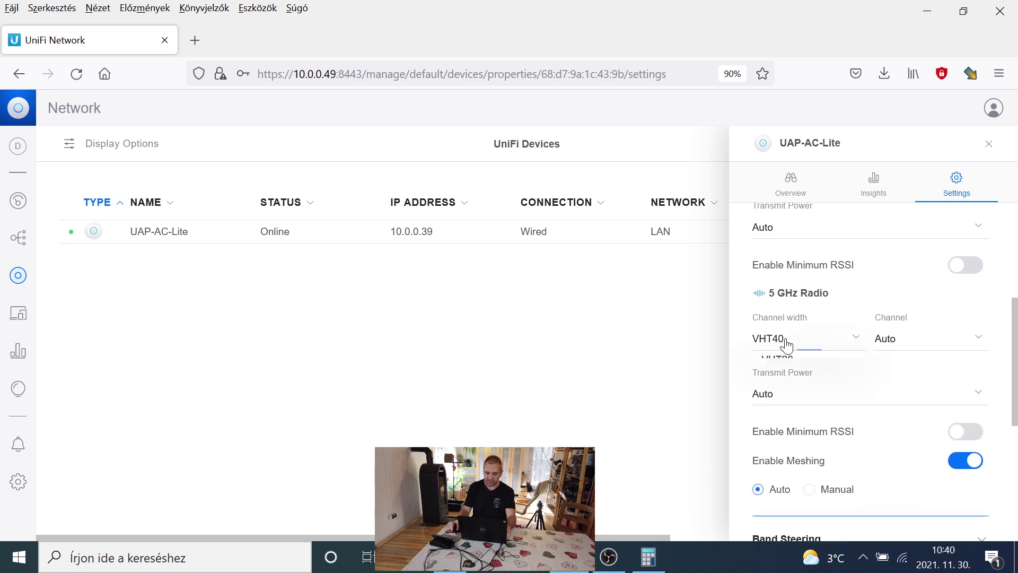
{"action": "left_click", "coordinate": [778, 345]}
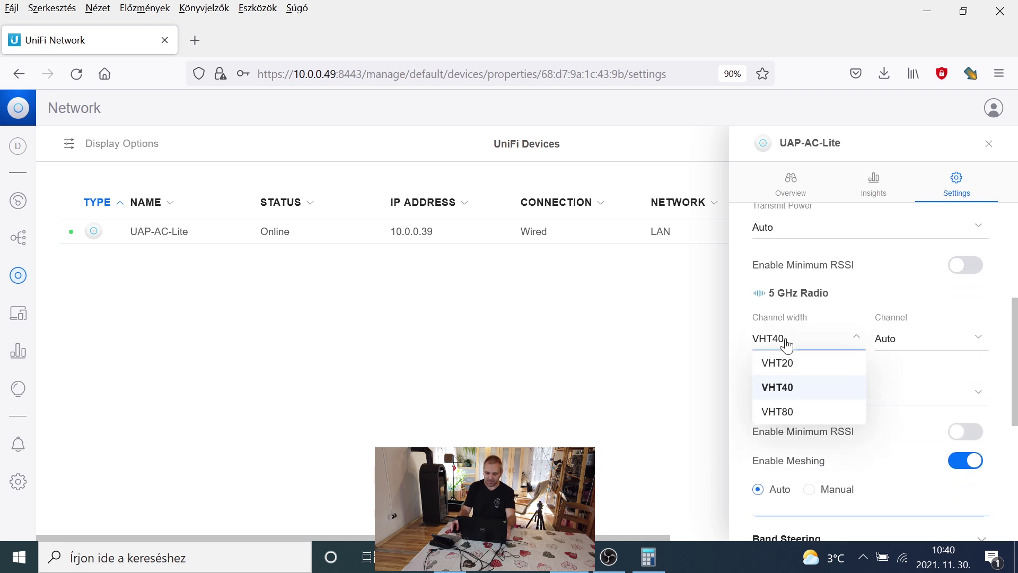
{"action": "left_click", "coordinate": [792, 417]}
{"action": "scroll", "coordinate": [881, 384], "scroll_direction": "down", "scroll_amount": 5}
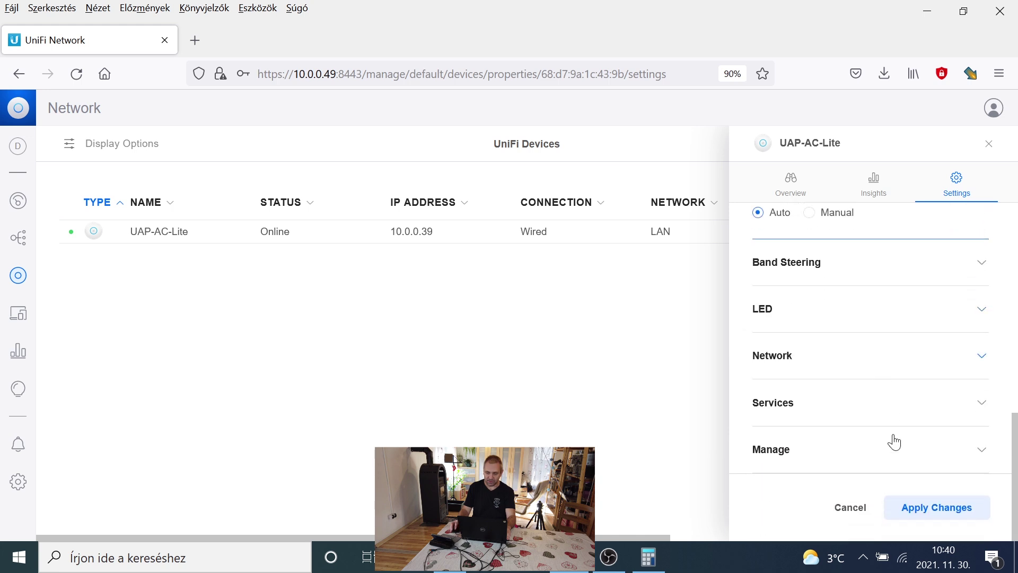
{"action": "left_click", "coordinate": [936, 510]}
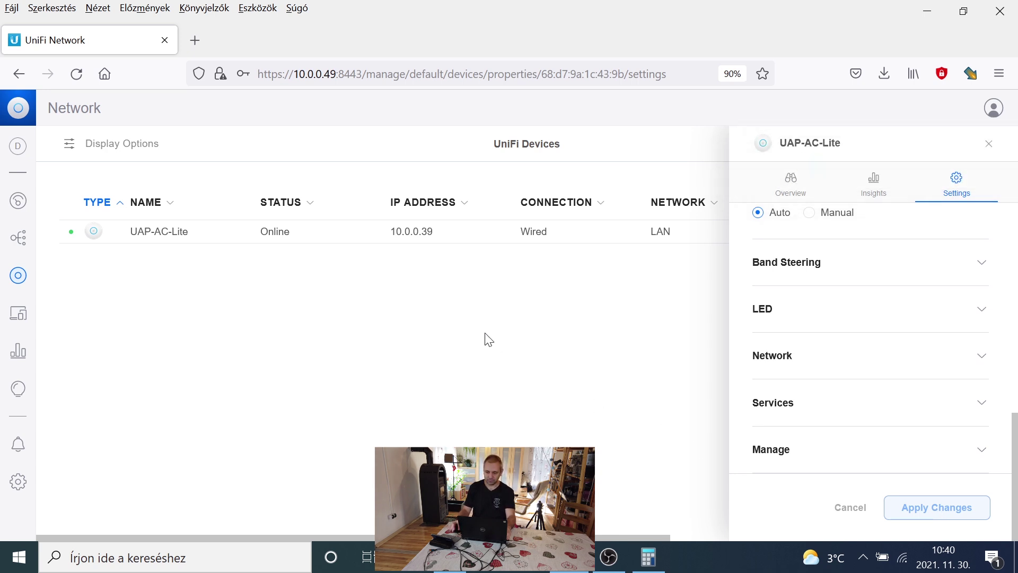
Close the access point's settings and check the Rx and Tx rates of the WINDOWS-CG87KVK client
{"action": "left_click", "coordinate": [989, 144]}
{"action": "left_click", "coordinate": [19, 314]}
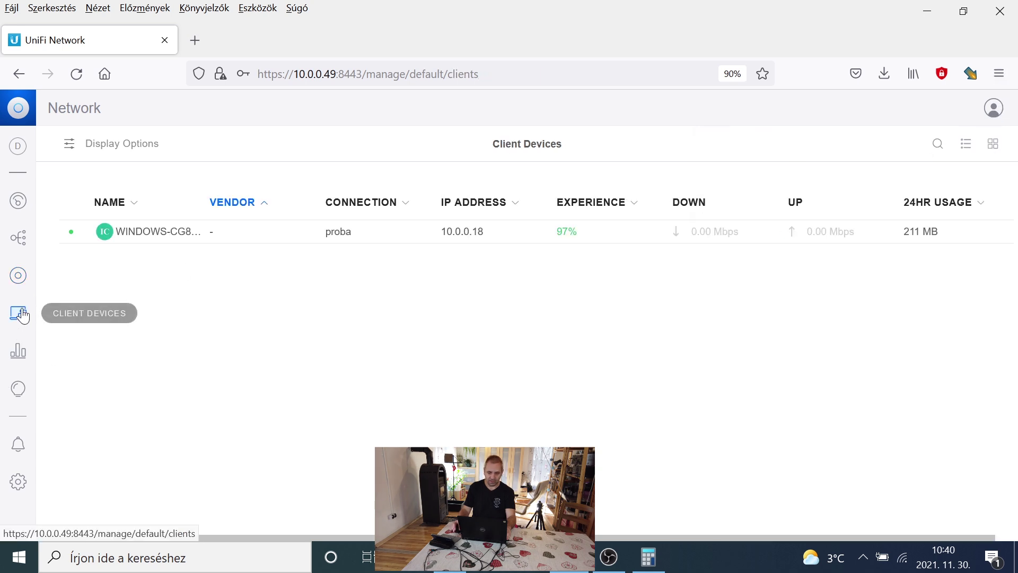
{"action": "left_click", "coordinate": [170, 233]}
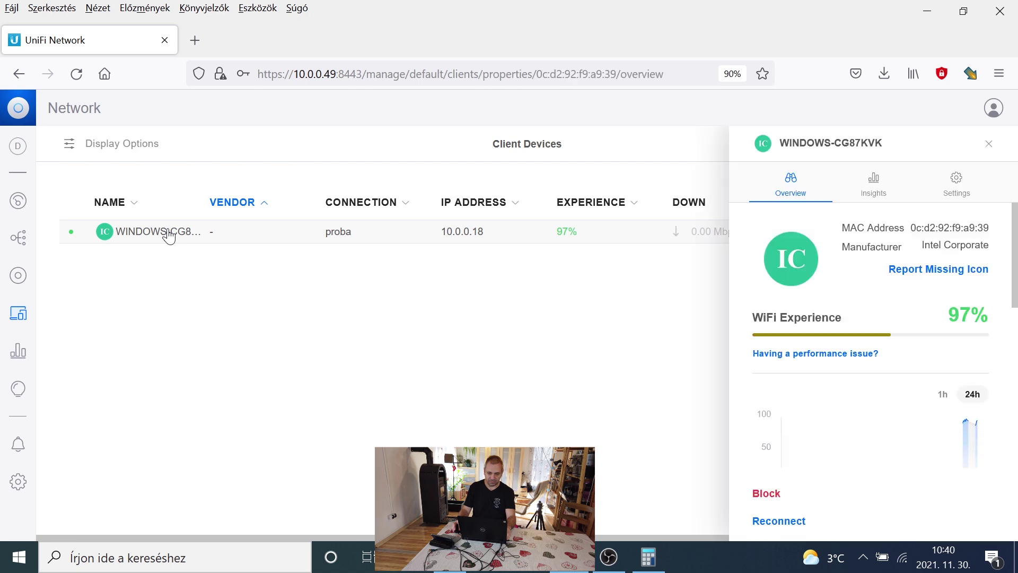
{"action": "scroll", "coordinate": [869, 371], "scroll_direction": "down", "scroll_amount": 4}
{"action": "scroll", "coordinate": [867, 399], "scroll_direction": "down", "scroll_amount": 4}
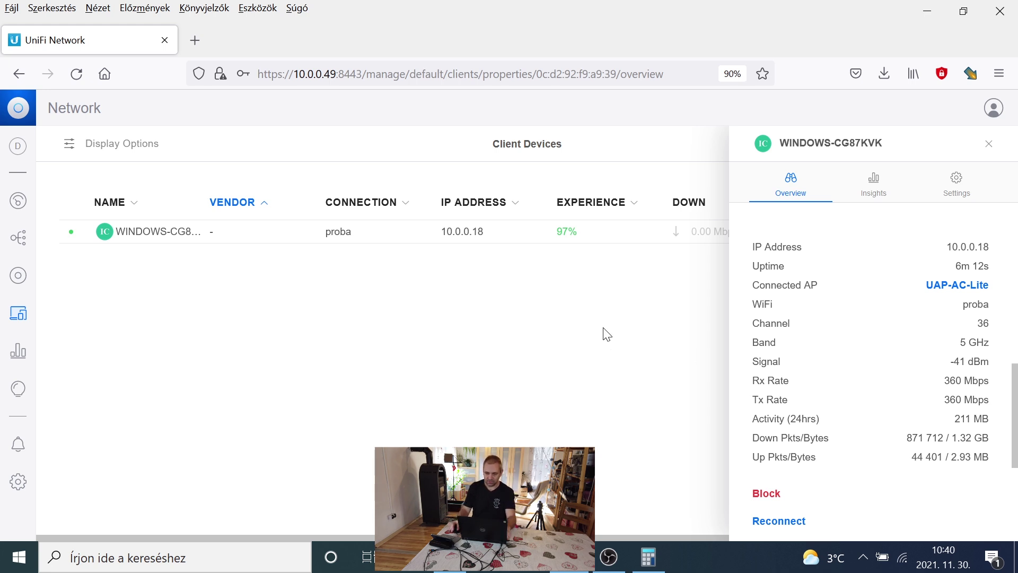
{"action": "left_click", "coordinate": [988, 146]}
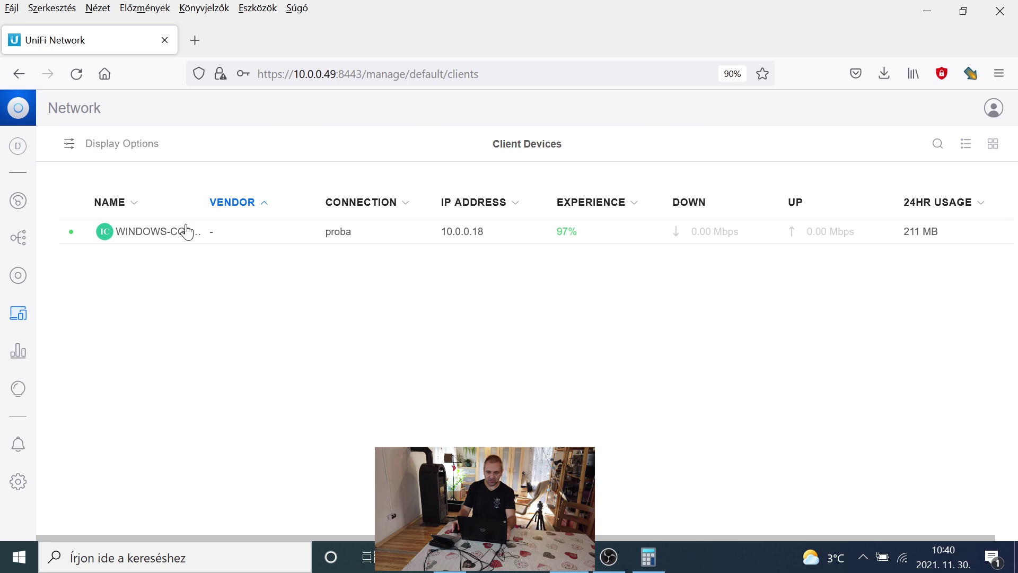
Reload the client list and check the WINDOWS-CG87KVK client's Rx and Tx rates again
{"action": "left_click", "coordinate": [78, 74]}
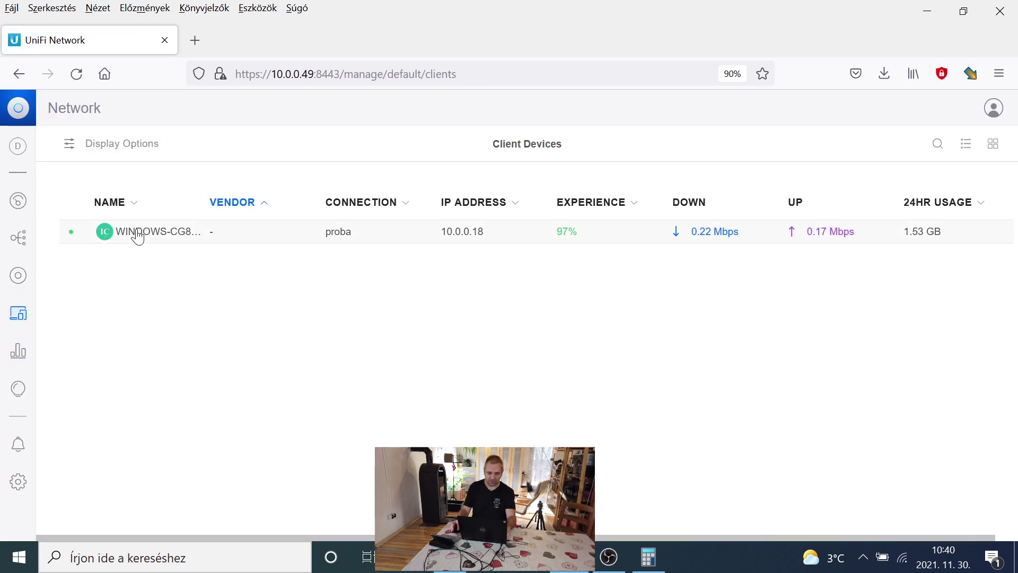
{"action": "double_click", "coordinate": [137, 236]}
{"action": "scroll", "coordinate": [979, 398], "scroll_direction": "down", "scroll_amount": 5}
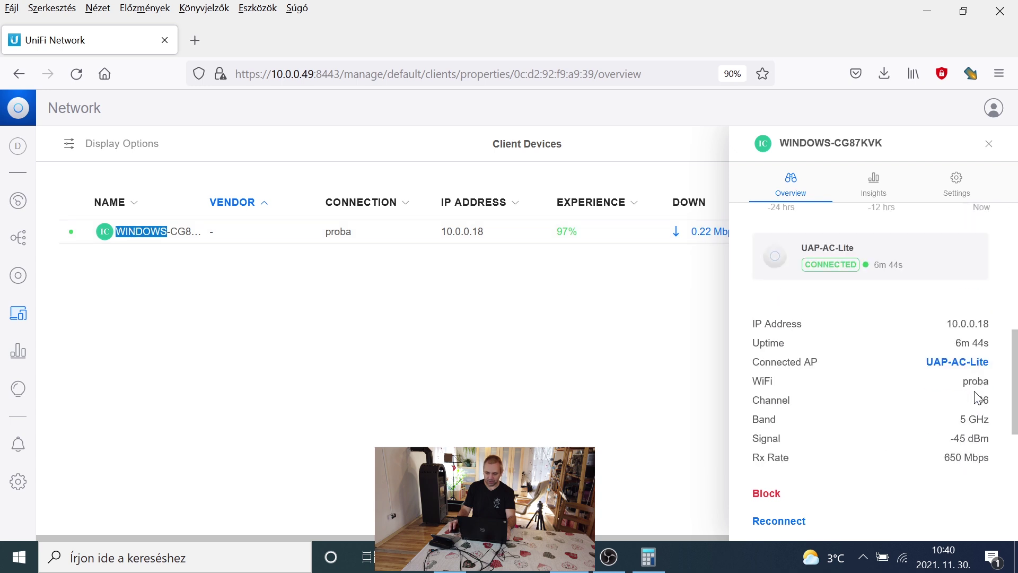
{"action": "scroll", "coordinate": [978, 399], "scroll_direction": "down", "scroll_amount": 2}
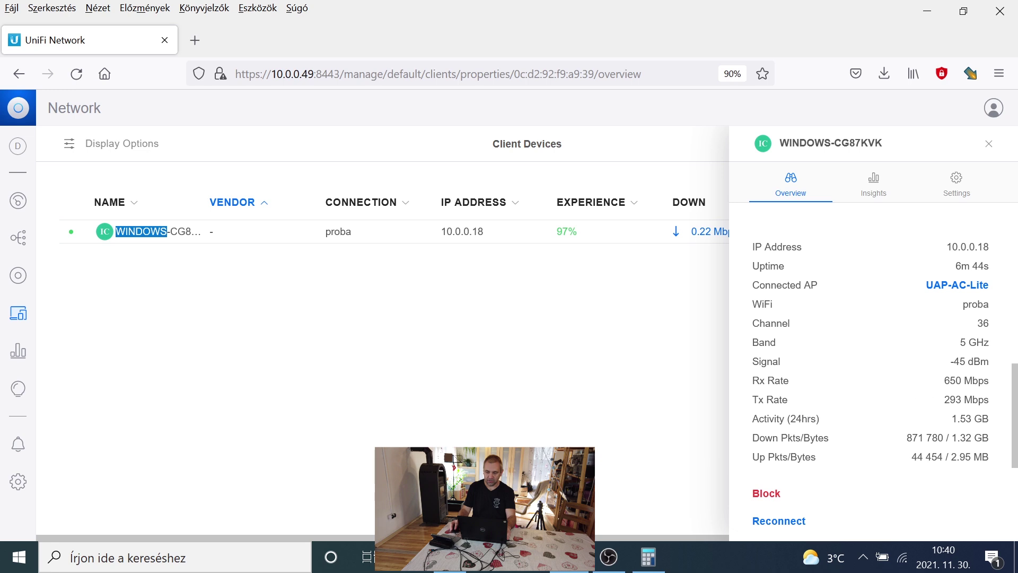
Close and reopen the WINDOWS-CG87KVK client's details, read its refreshed Rx and Tx rates, and close them
{"action": "left_click", "coordinate": [501, 374]}
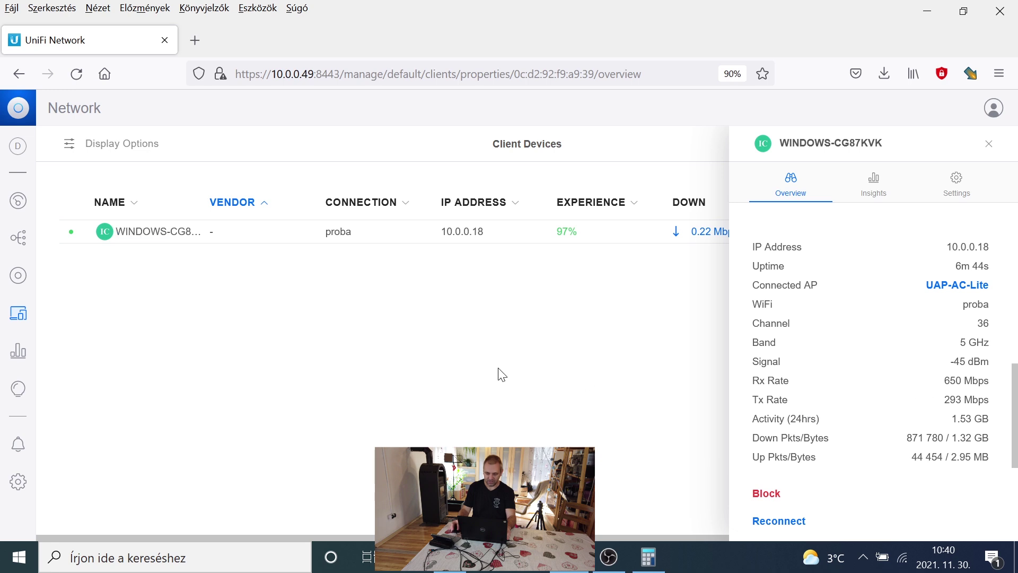
{"action": "left_click", "coordinate": [989, 143]}
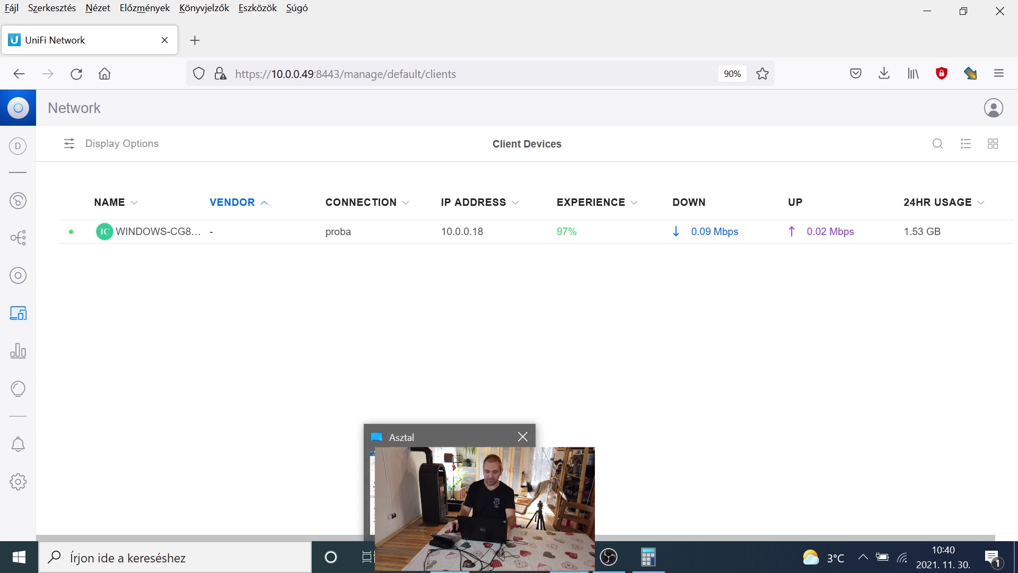
{"action": "double_click", "coordinate": [156, 238]}
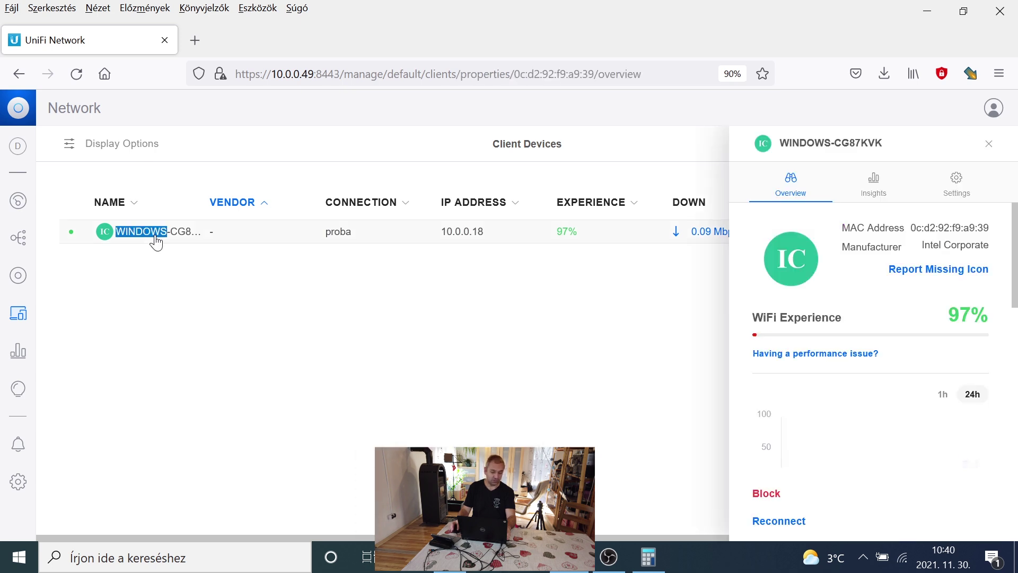
{"action": "scroll", "coordinate": [995, 383], "scroll_direction": "down", "scroll_amount": 5}
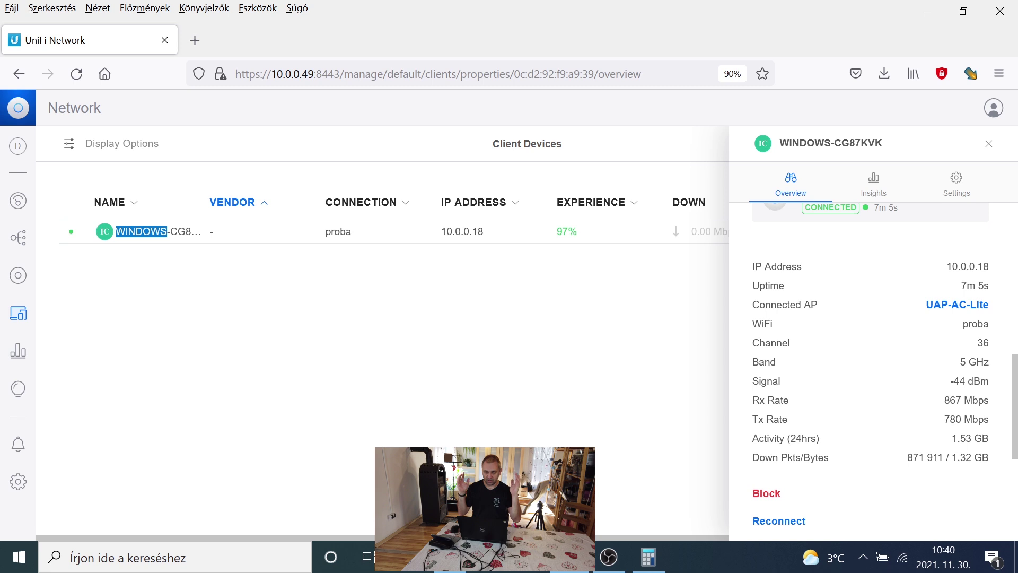
{"action": "left_click", "coordinate": [987, 144]}
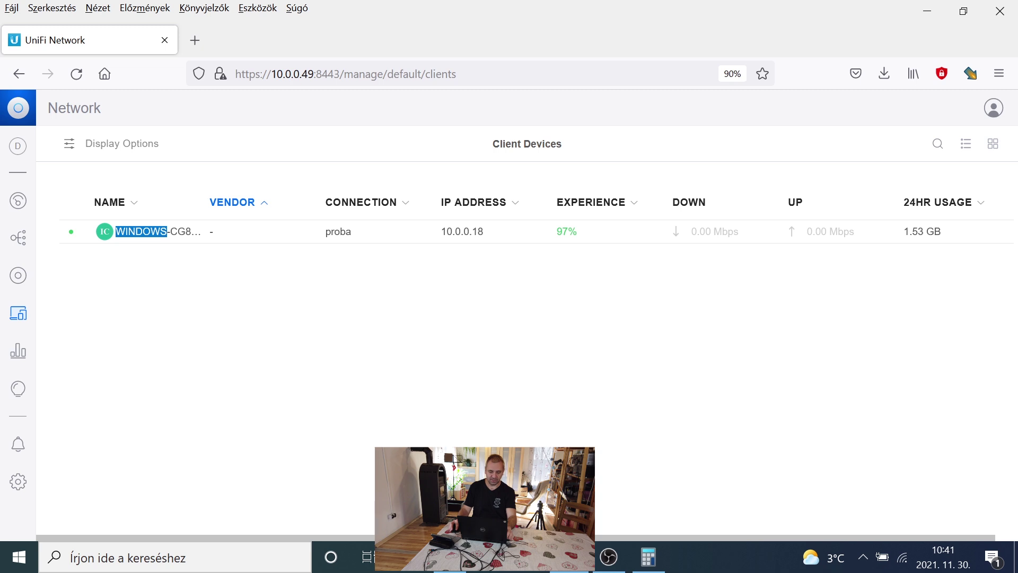
Switch to File Explorer and paste the copied files into the Asztal folder to start a speed-test transfer
{"action": "key", "text": "alt+Tab"}
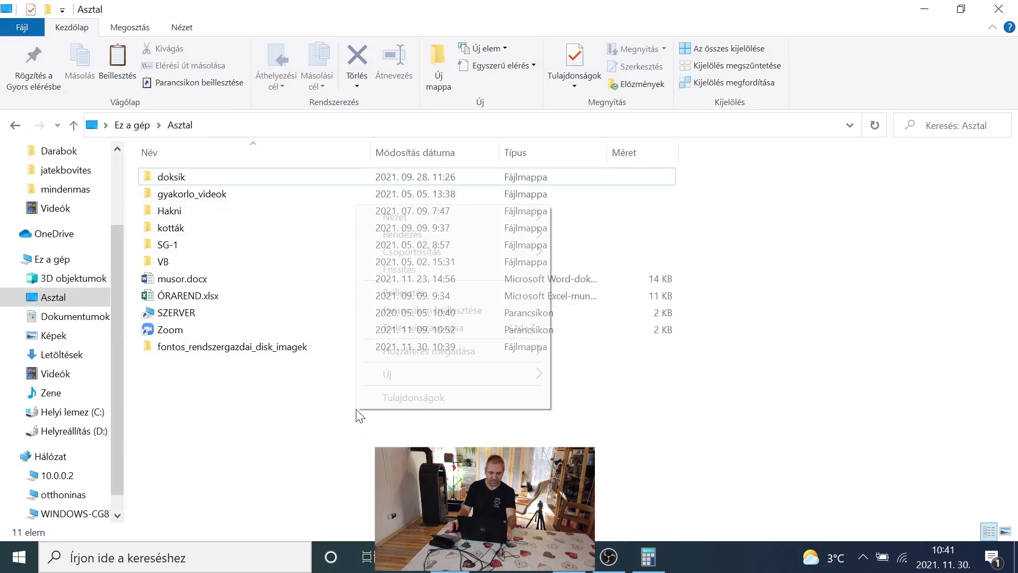
{"action": "right_click", "coordinate": [356, 410]}
{"action": "key", "text": "Escape"}
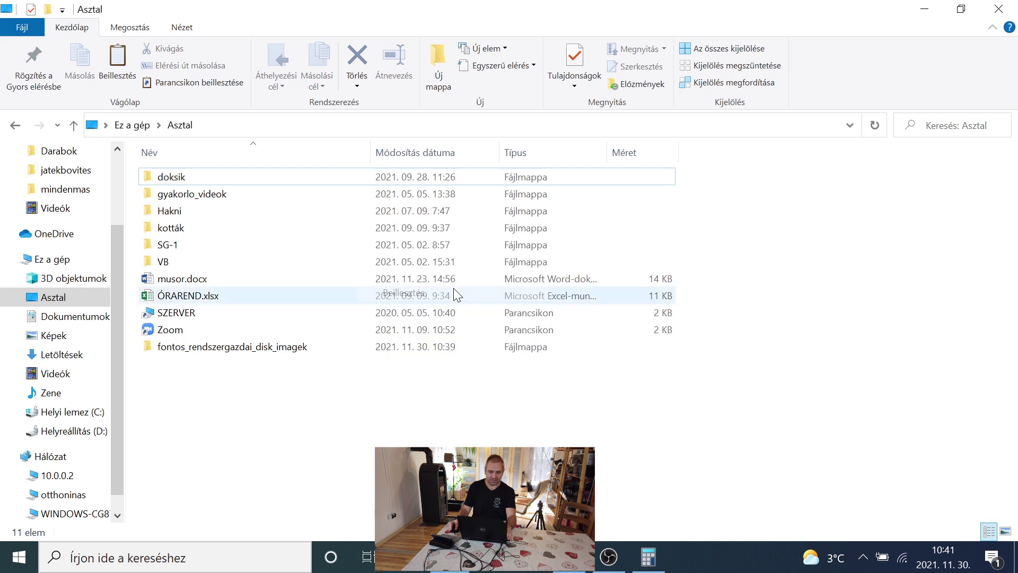
{"action": "key", "text": "ctrl+v"}
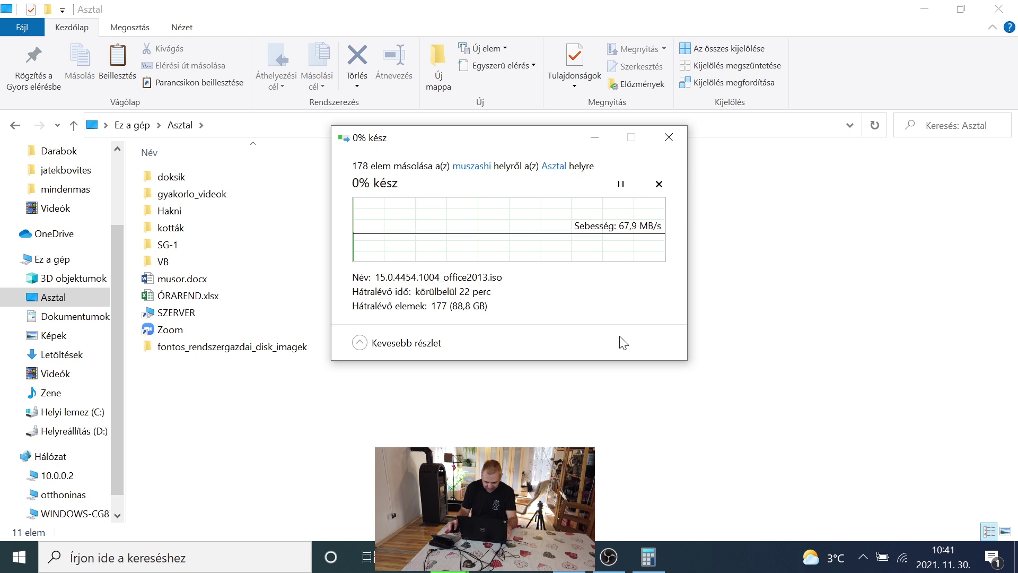
Switch to the calculator, keep the copy progress in view, calculate 70 × 8, and clear the entry
{"action": "left_click", "coordinate": [648, 557]}
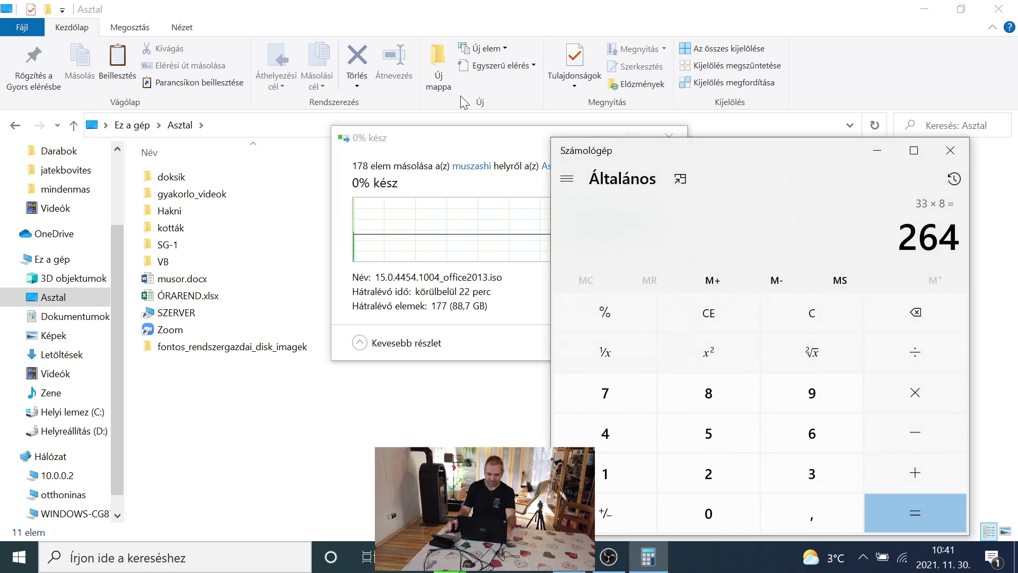
{"action": "left_click_drag", "start_coordinate": [485, 148], "coordinate": [295, 138]}
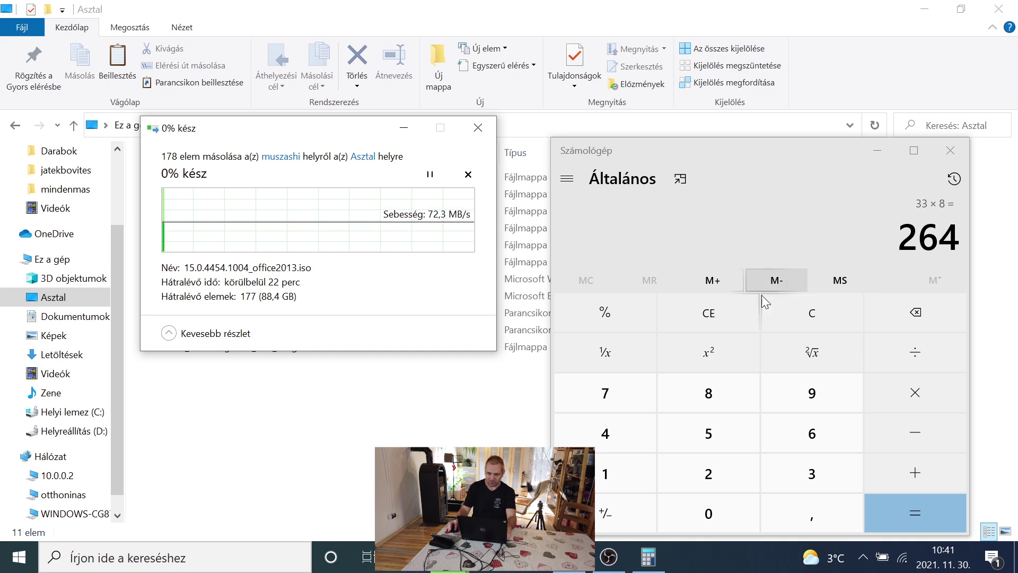
{"action": "left_click", "coordinate": [798, 298]}
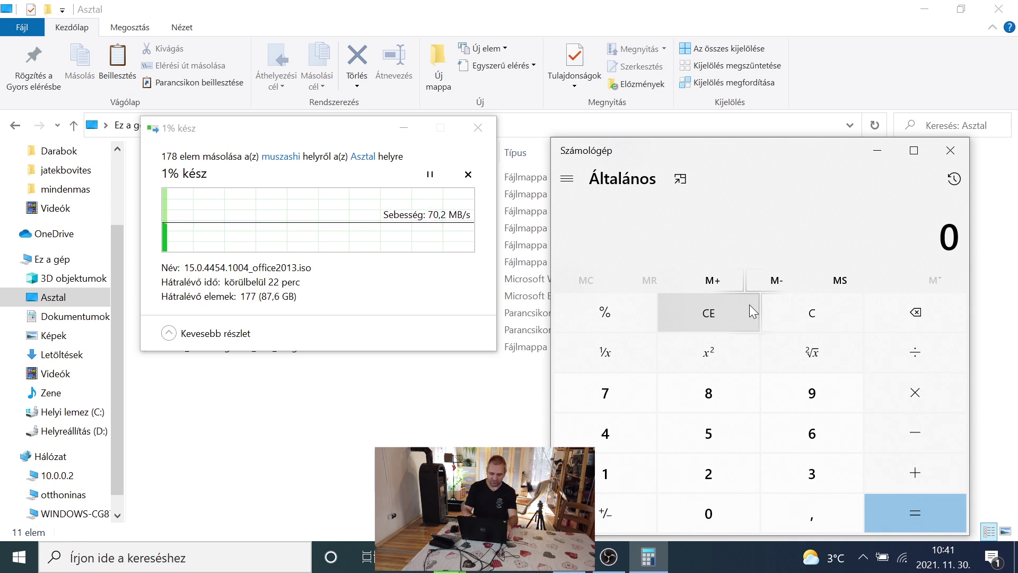
{"action": "type", "text": "70"}
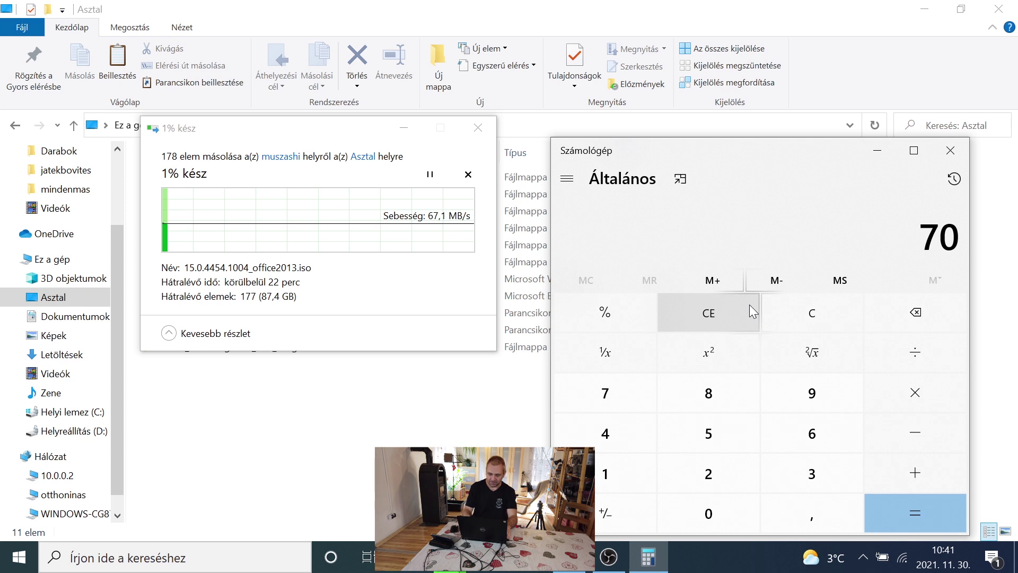
{"action": "type", "text": "*"}
{"action": "type", "text": "8"}
{"action": "key", "text": "Return"}
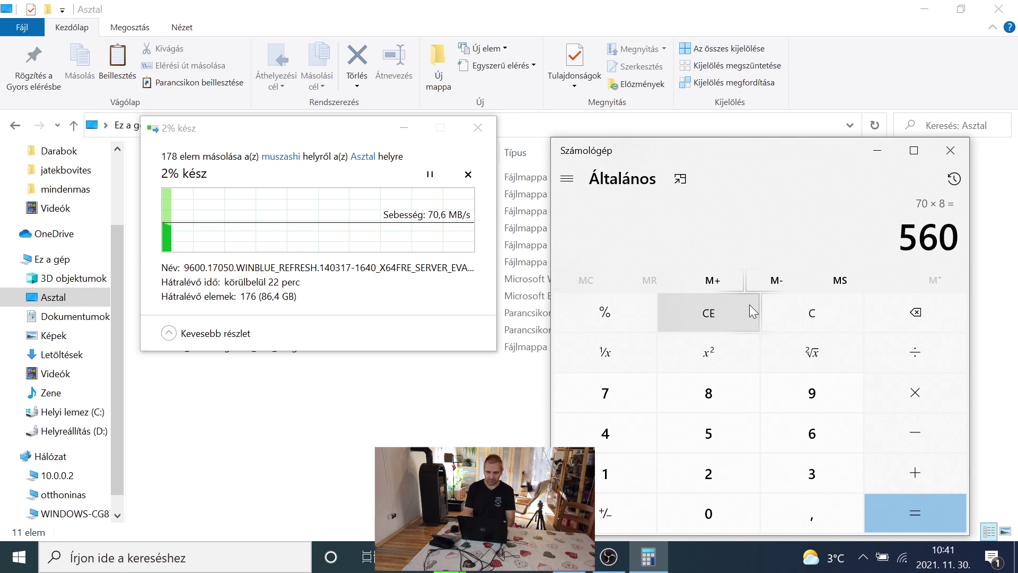
{"action": "key", "text": "BackSpace"}
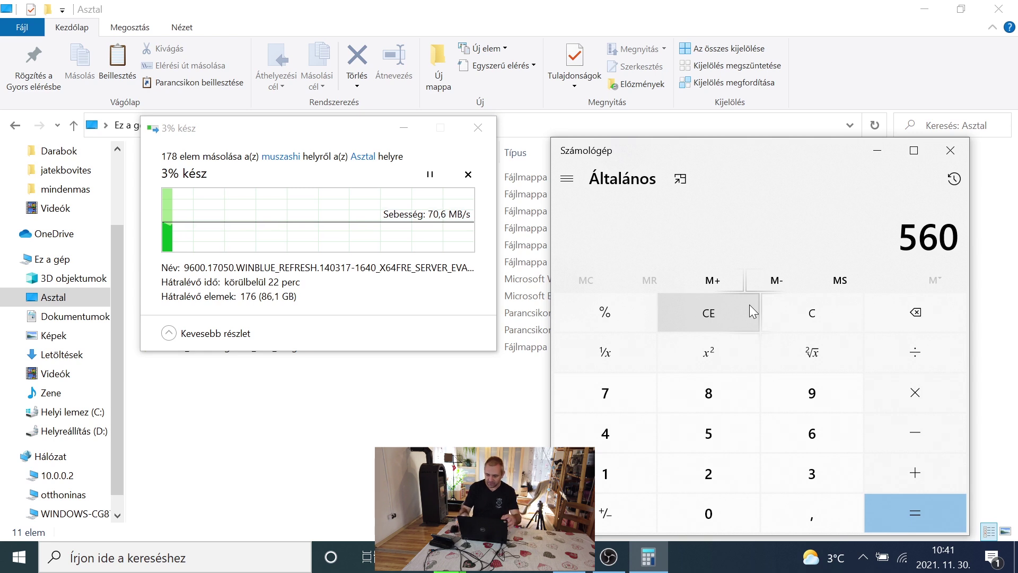
{"action": "left_click", "coordinate": [750, 304]}
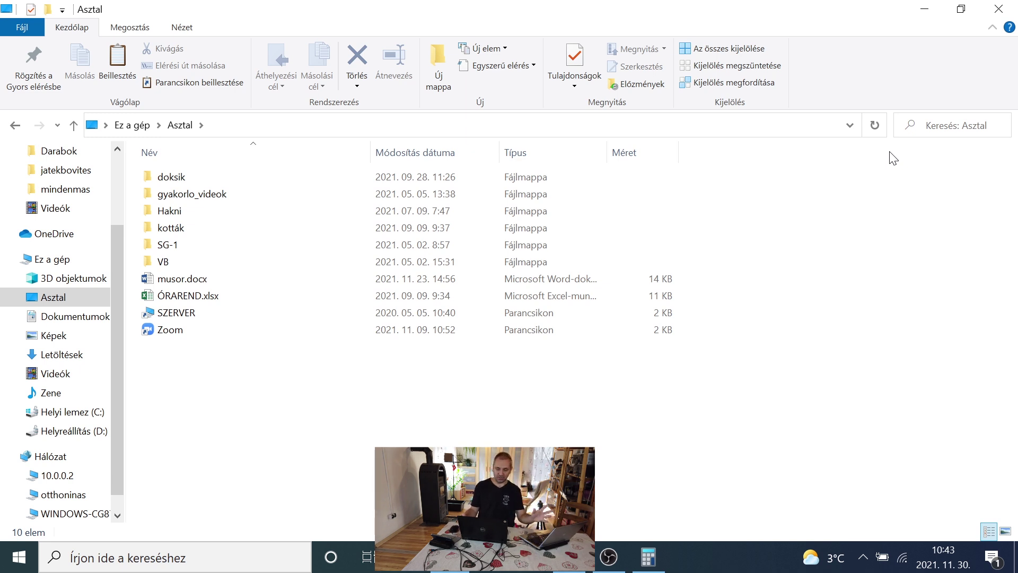
Minimize File Explorer, open Command Prompt, and start a continuous ping to 10.0.0.26 with ping -t
{"action": "left_click", "coordinate": [910, 11]}
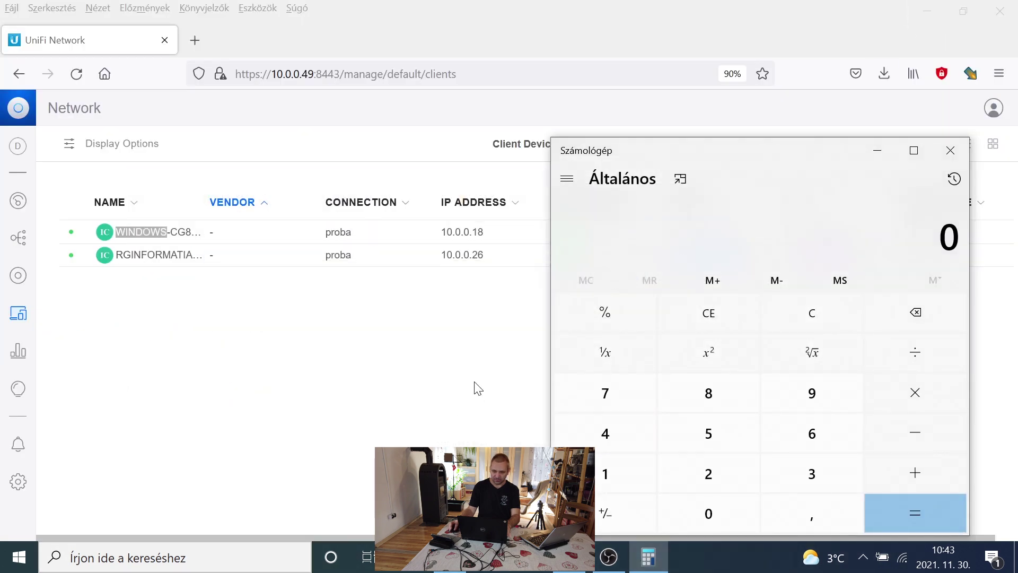
{"action": "left_click", "coordinate": [21, 561]}
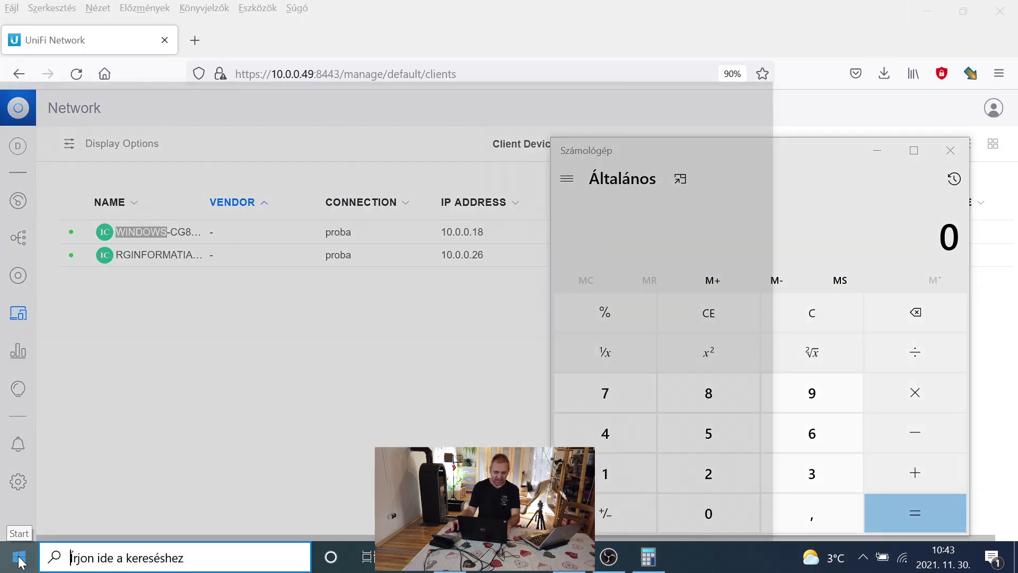
{"action": "type", "text": "cmd"}
{"action": "key", "text": "Return"}
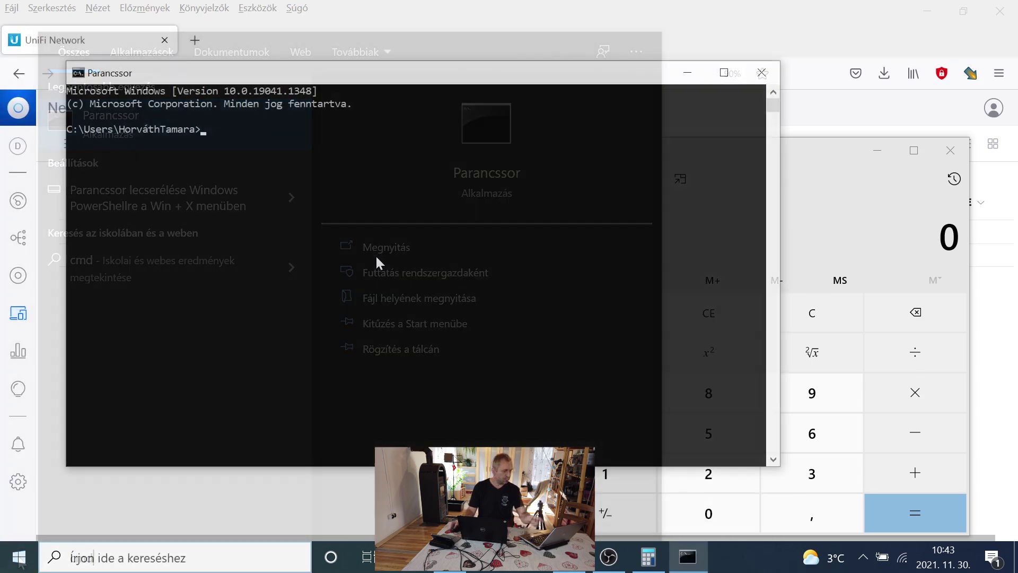
{"action": "type", "text": "ping -t 10.0.0."}
{"action": "key", "text": "BackSpace"}
{"action": "key", "text": "BackSpace"}
{"action": "type", "text": ".0.26"}
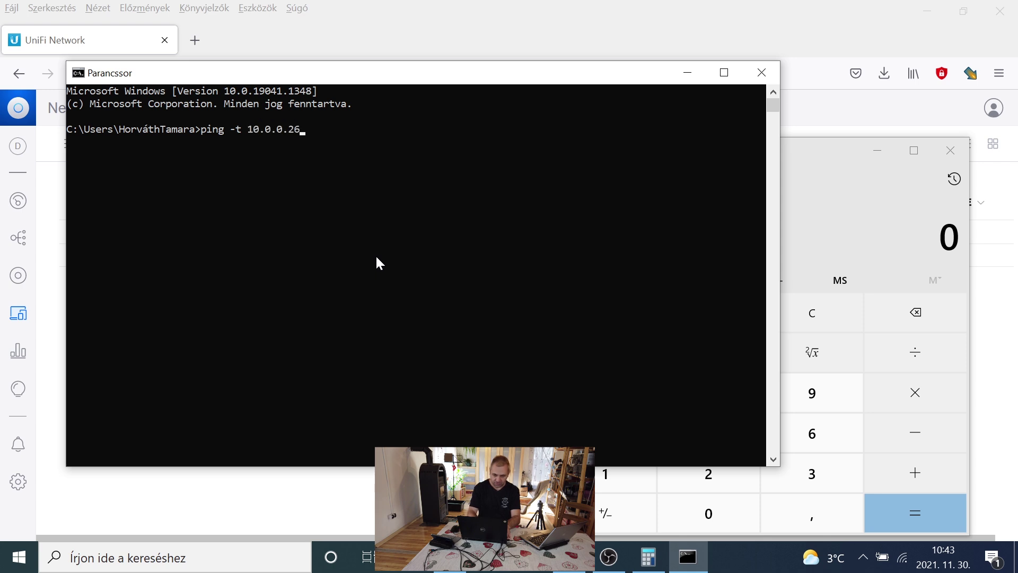
{"action": "key", "text": "Return"}
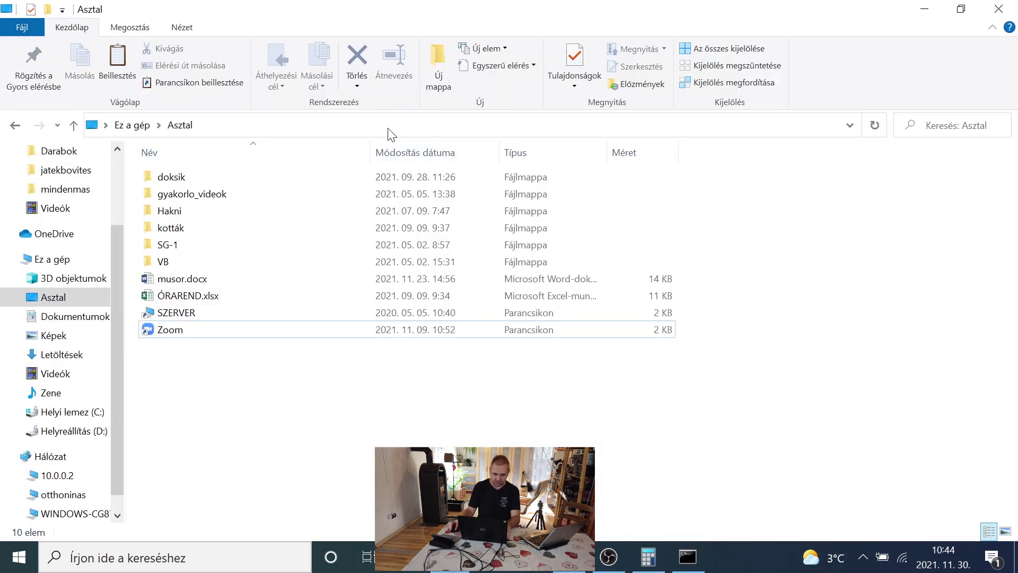
Open \\10.0.0.26 in File Explorer, sign in with the network user name and account password, and open its temp share
{"action": "left_click", "coordinate": [389, 129]}
{"action": "type", "text": "\\\\10.0.0.26"}
{"action": "key", "text": "Return"}
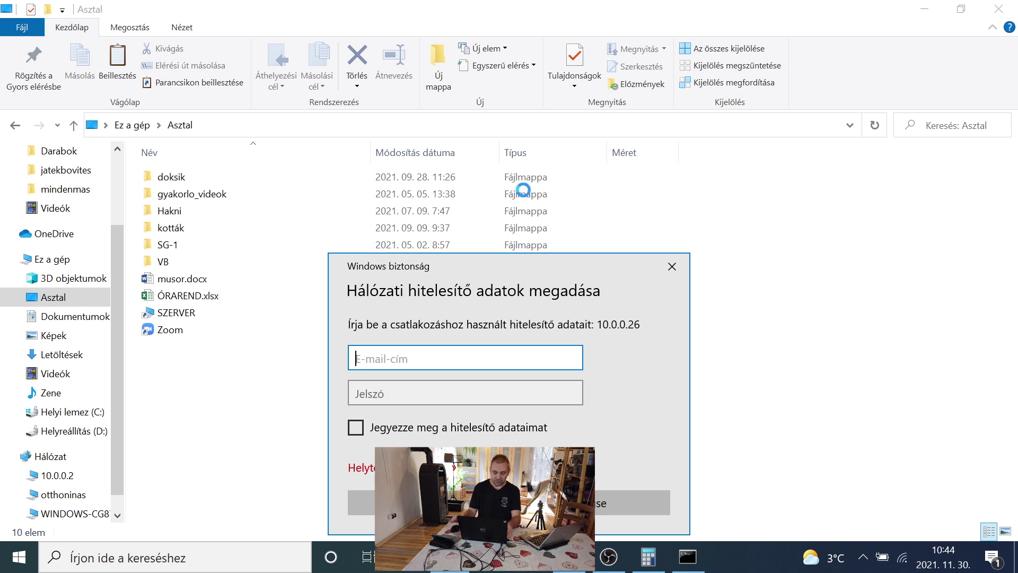
{"action": "type", "text": "muszaki"}
{"action": "key", "text": "BackSpace"}
{"action": "key", "text": "BackSpace"}
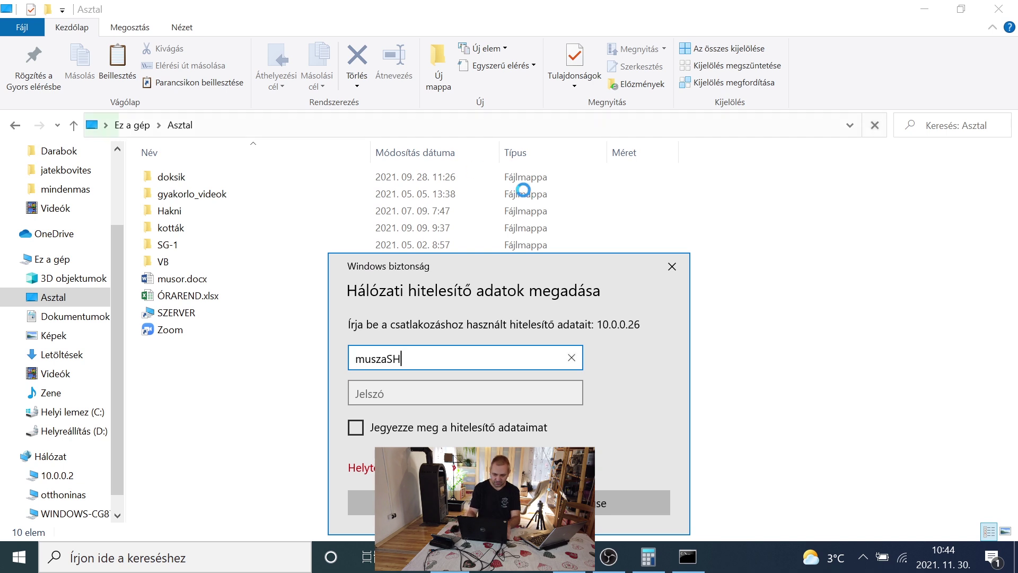
{"action": "type", "text": "shi"}
{"action": "key", "text": "Tab"}
{"action": "type", "text": "••••••••••••••"}
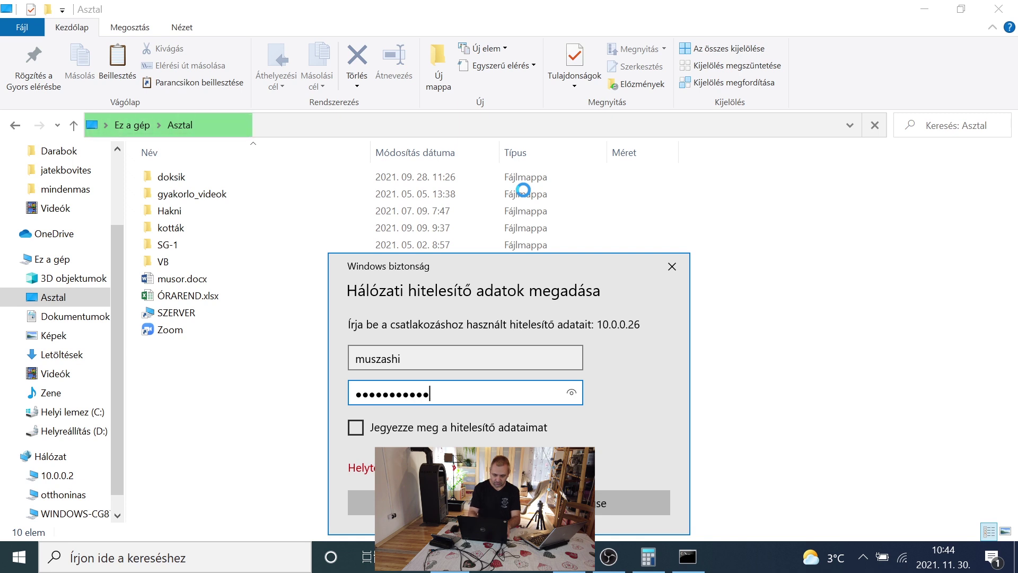
{"action": "key", "text": "Return"}
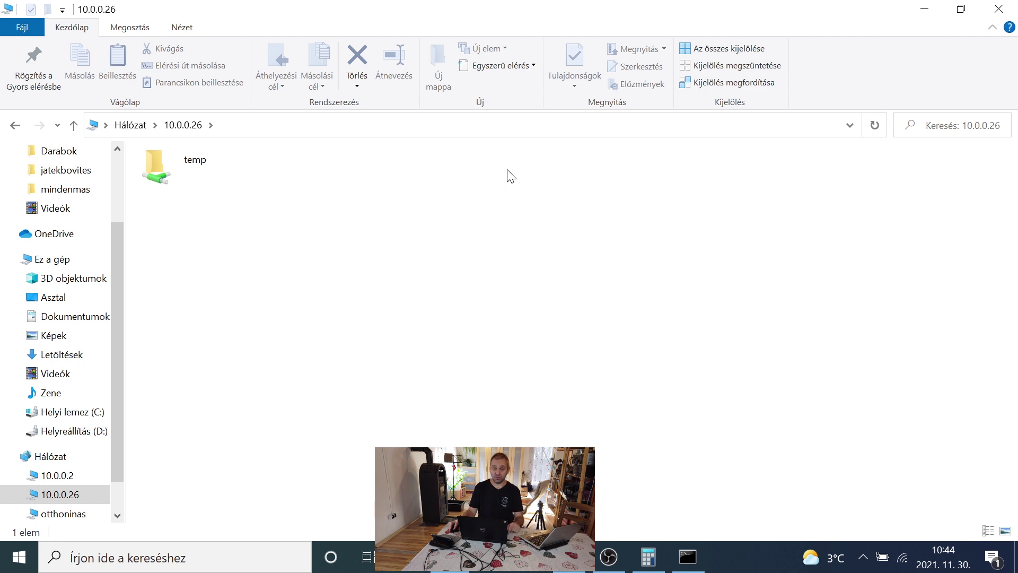
{"action": "double_click", "coordinate": [151, 176]}
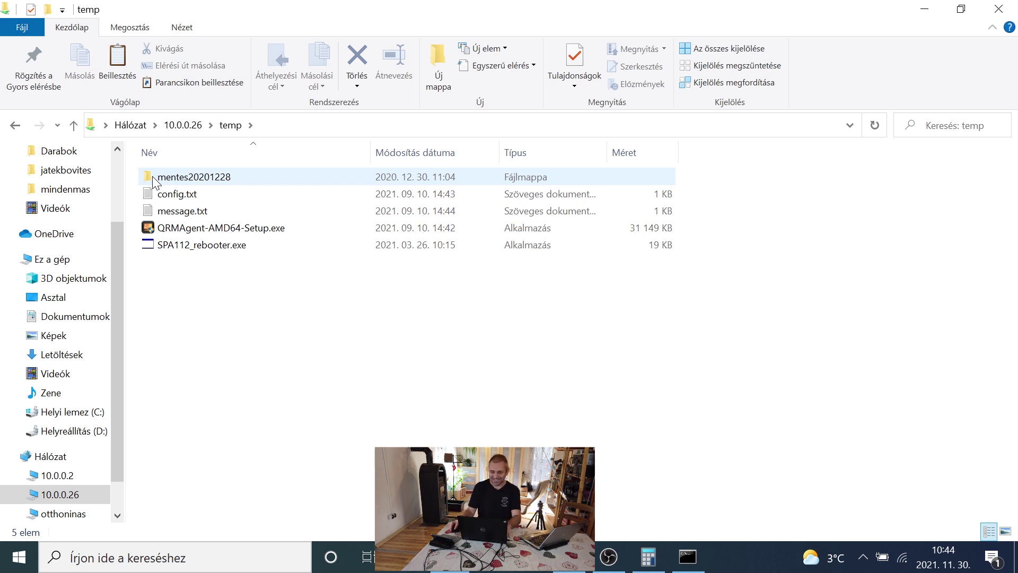
Minimize File Explorer, Command Prompt and the calculator to return to the UniFi client list
{"action": "left_click", "coordinate": [922, 11]}
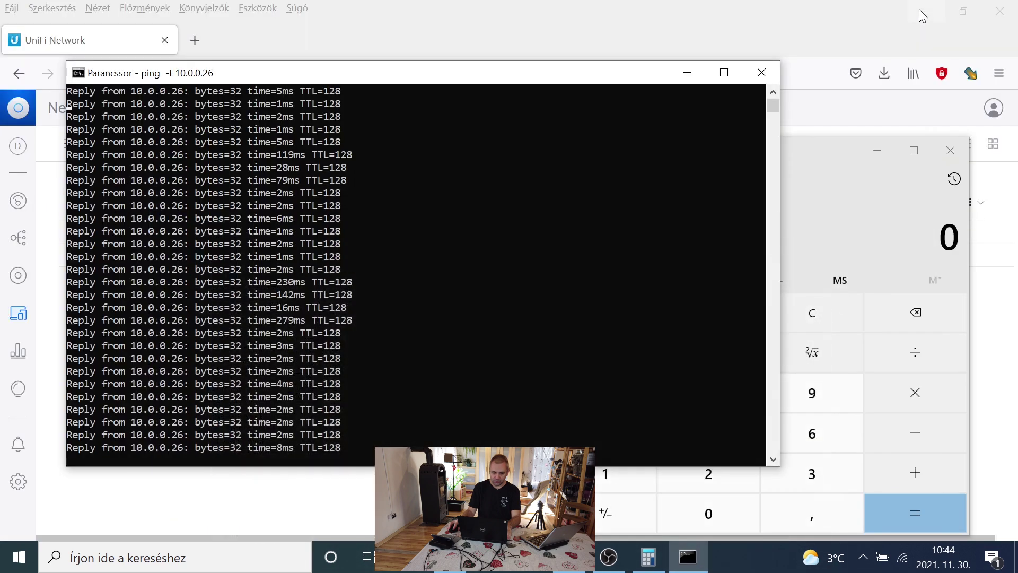
{"action": "left_click", "coordinate": [688, 72]}
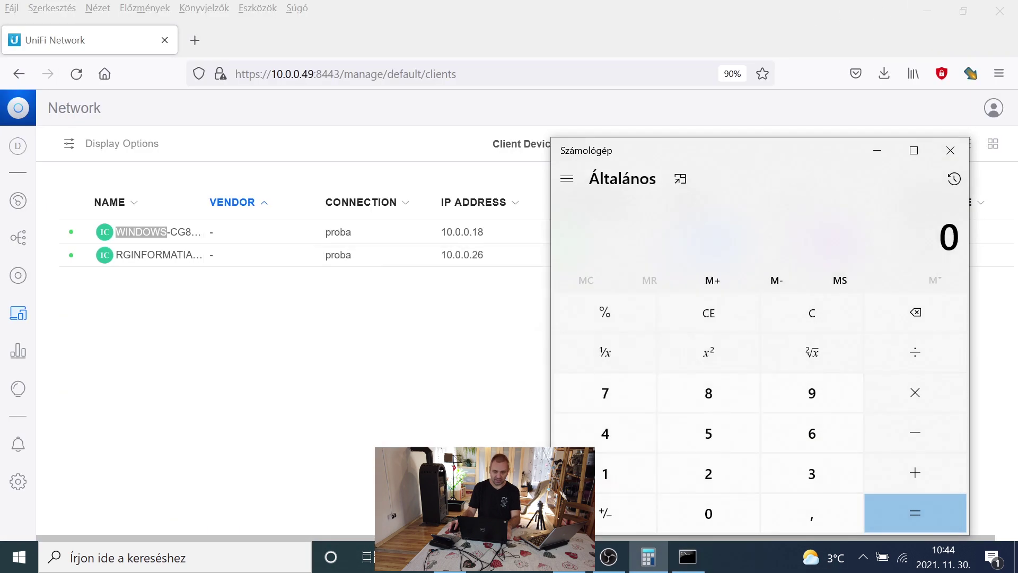
{"action": "left_click", "coordinate": [688, 557]}
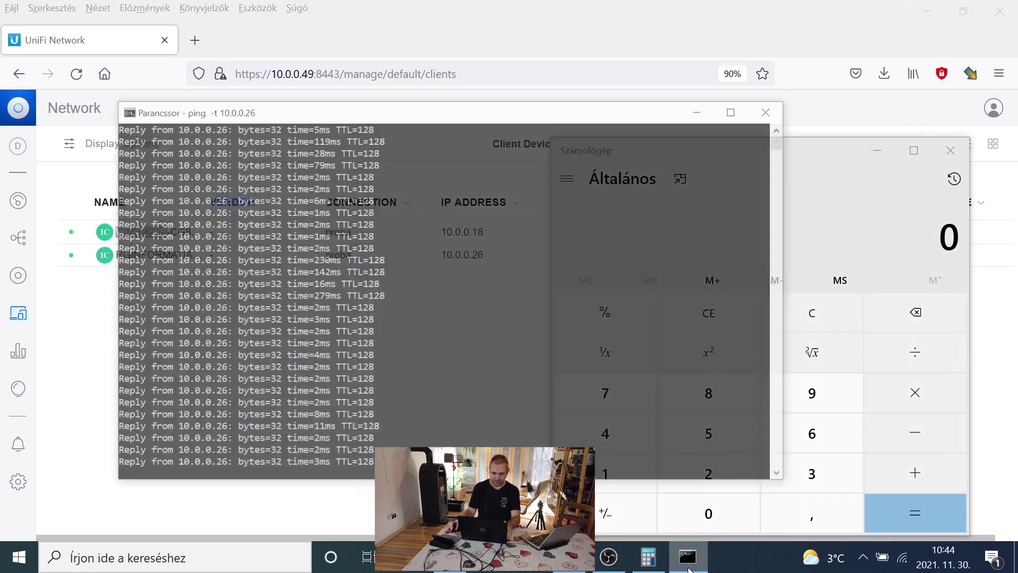
{"action": "left_click", "coordinate": [688, 558]}
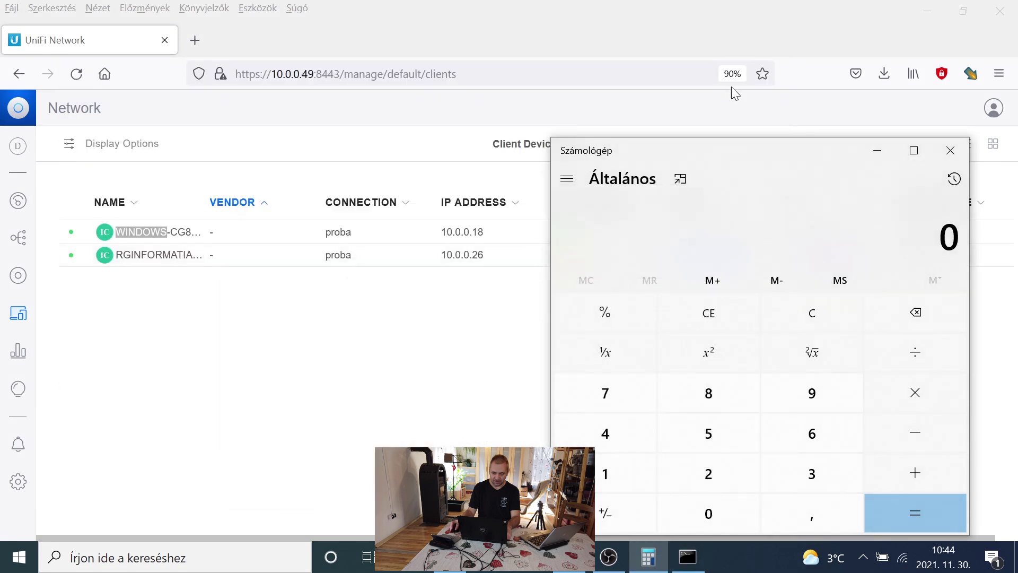
{"action": "left_click", "coordinate": [875, 152]}
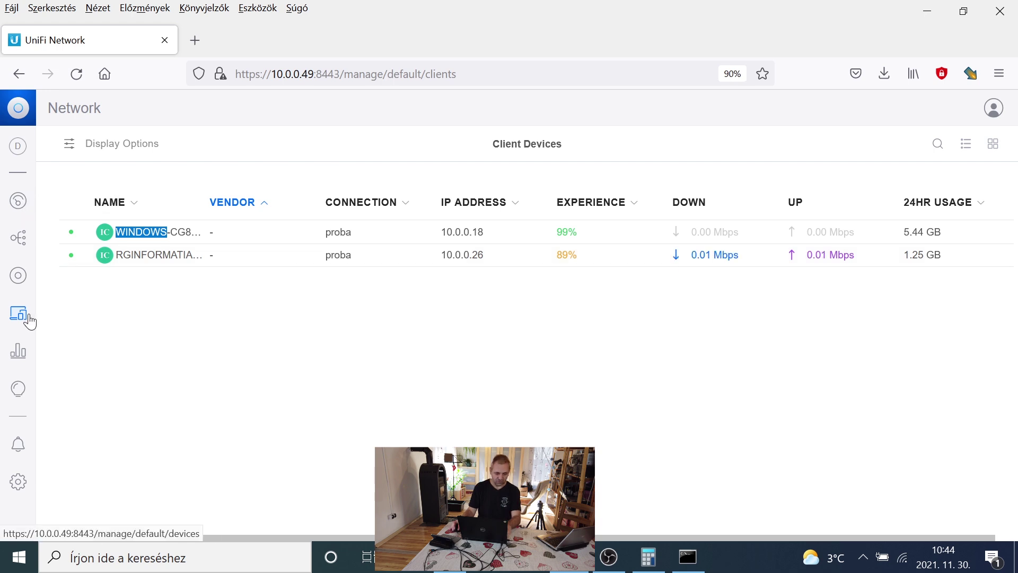
Enable L2 Isolation in the proba WiFi network's advanced settings, apply the changes, and decline saving the login in the browser
{"action": "left_click", "coordinate": [18, 480]}
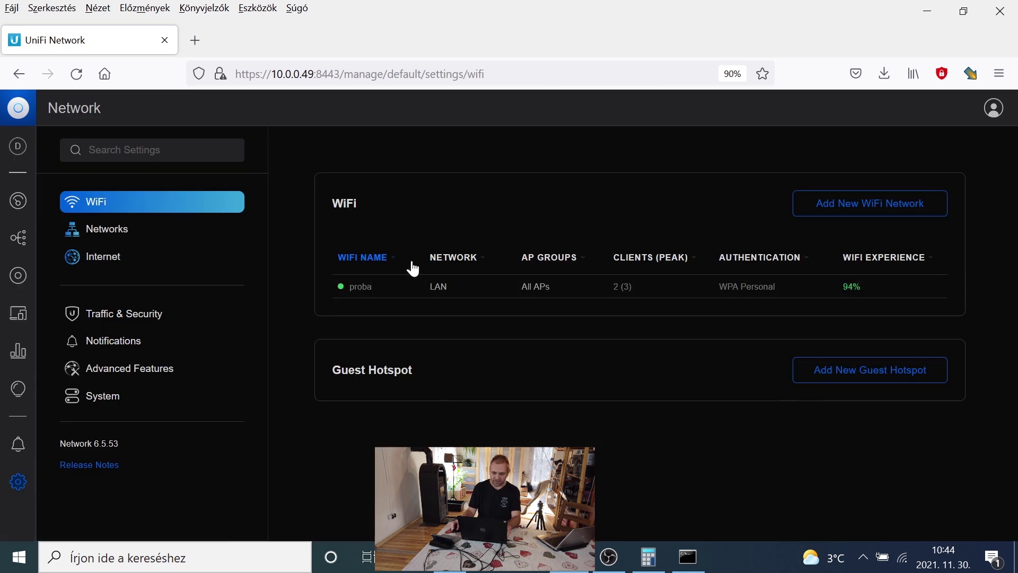
{"action": "left_click", "coordinate": [489, 291]}
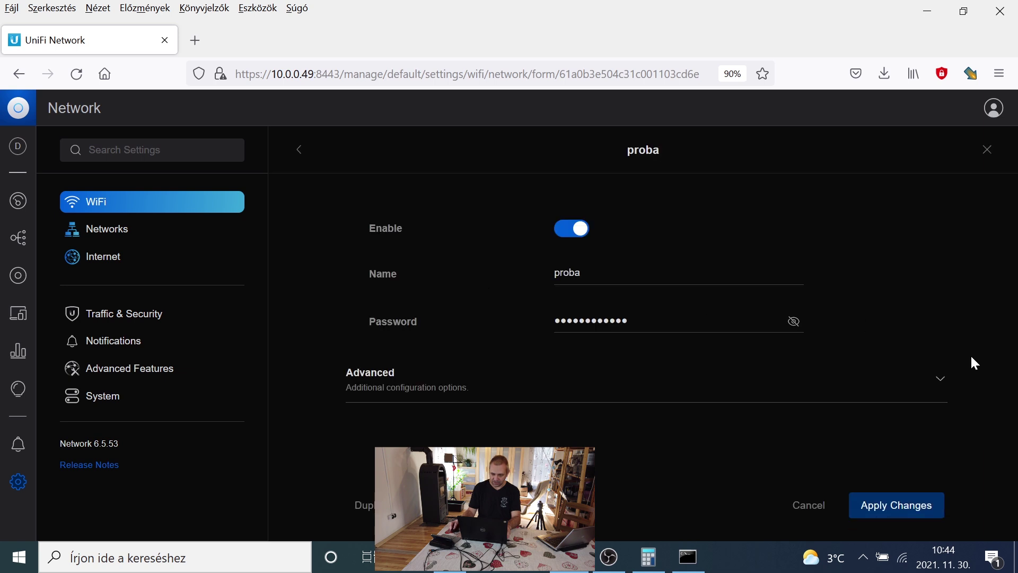
{"action": "left_click", "coordinate": [942, 387]}
{"action": "scroll", "coordinate": [954, 344], "scroll_direction": "down", "scroll_amount": 7}
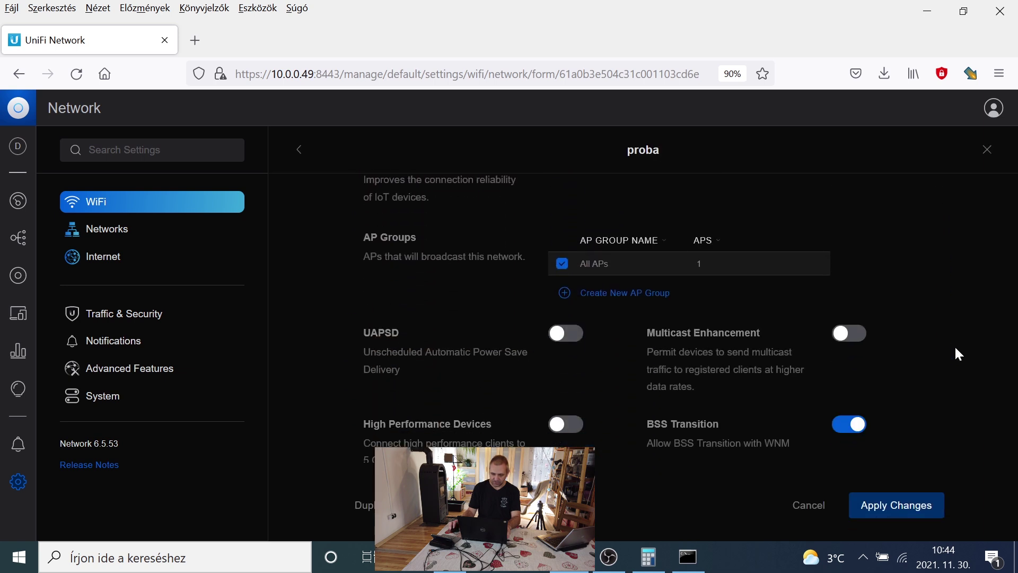
{"action": "scroll", "coordinate": [956, 349], "scroll_direction": "down", "scroll_amount": 5}
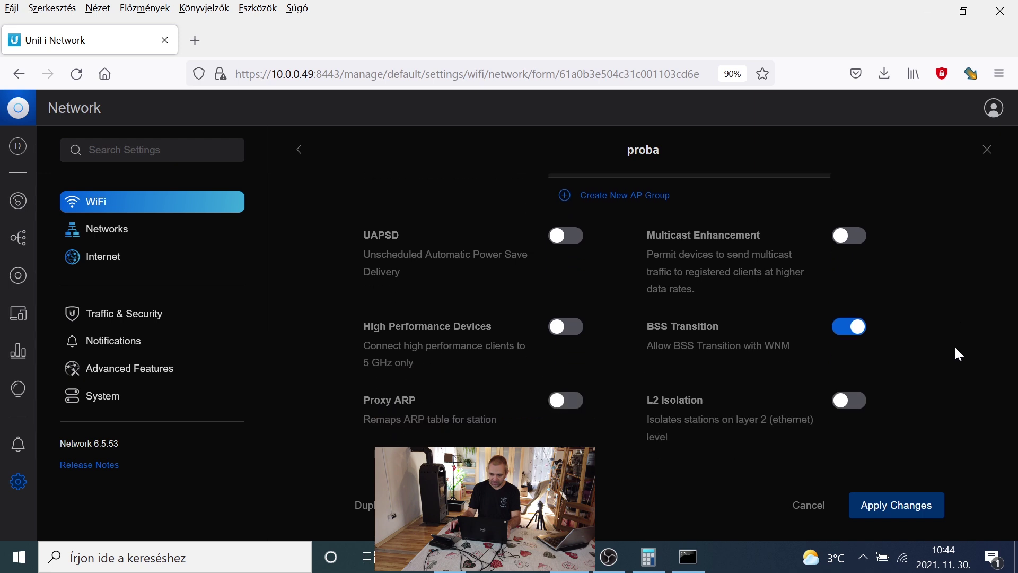
{"action": "left_click", "coordinate": [850, 333]}
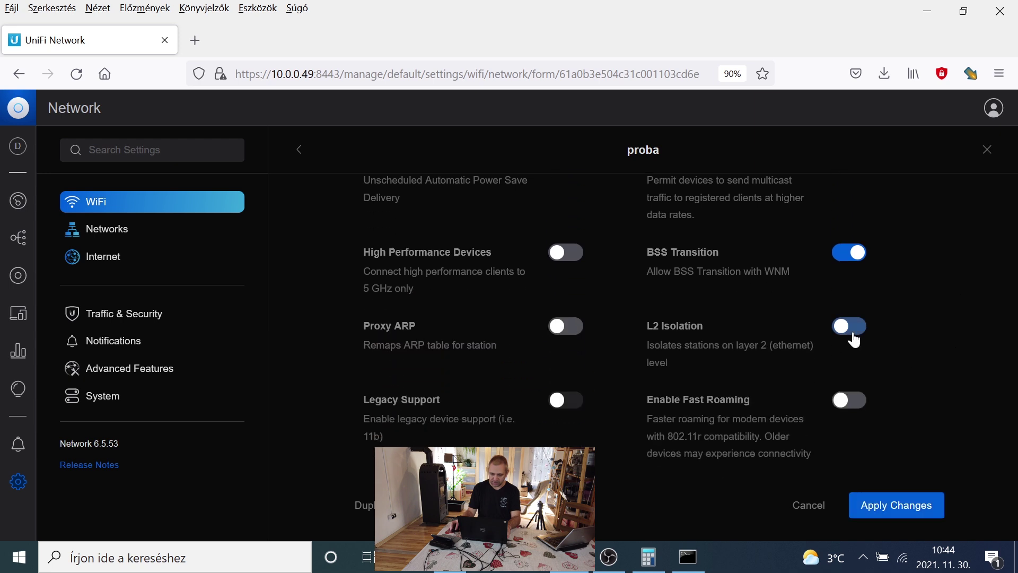
{"action": "left_click", "coordinate": [903, 509]}
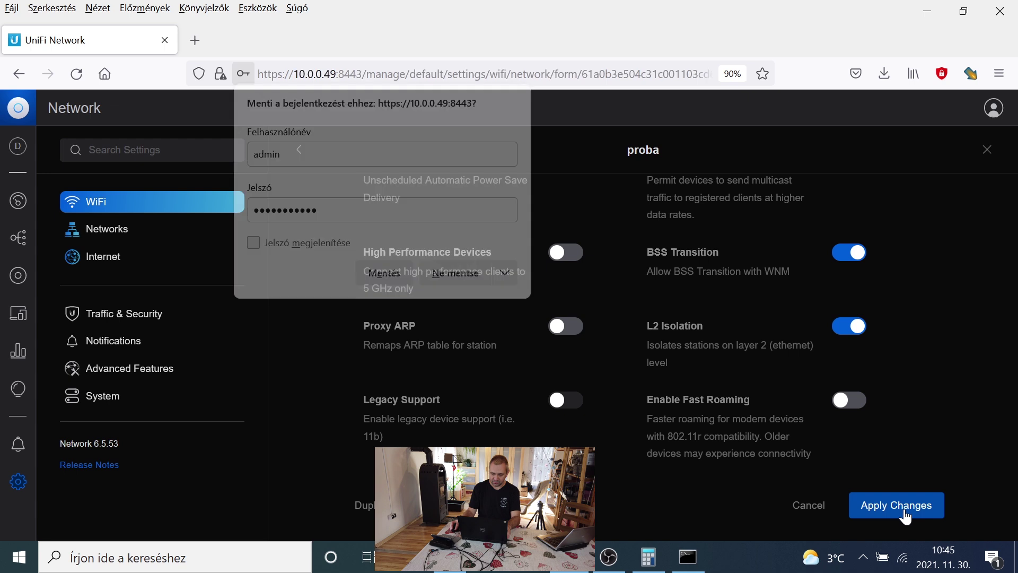
{"action": "left_click", "coordinate": [451, 275]}
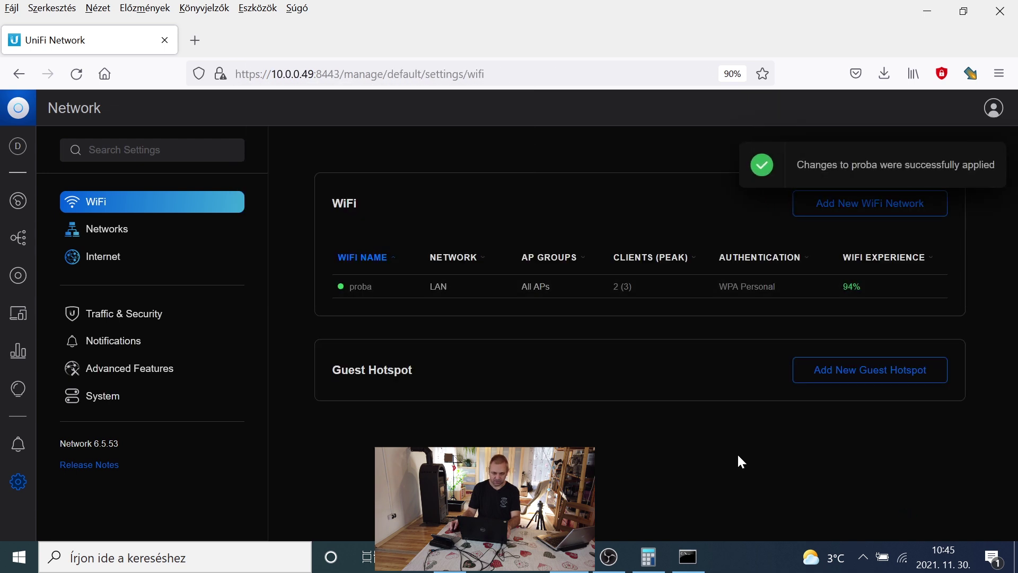
Check the client list, the running ping to 10.0.0.26 and the Wi-Fi connection, and refresh the temp share to test client access
{"action": "left_click", "coordinate": [17, 321]}
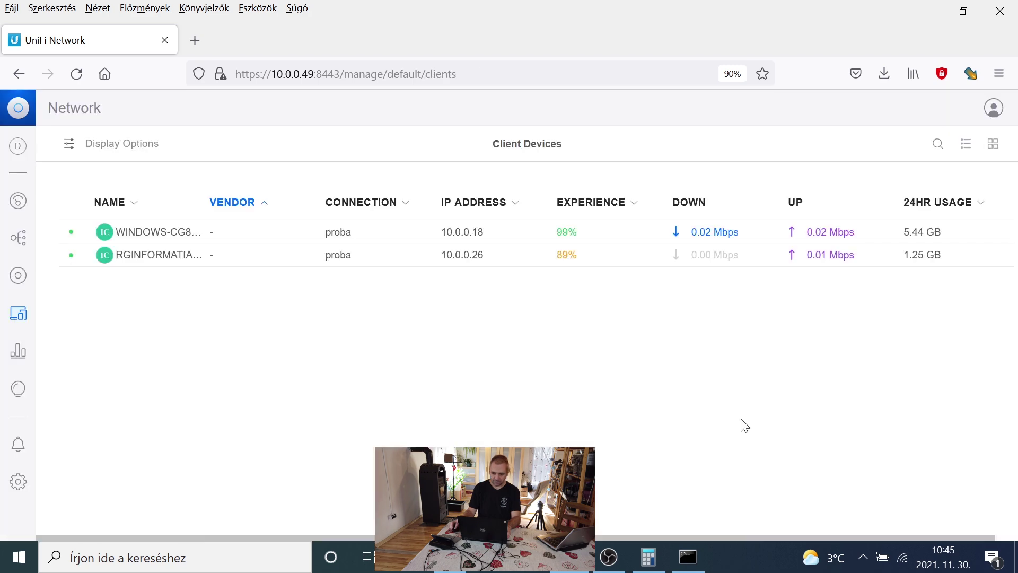
{"action": "left_click", "coordinate": [686, 567]}
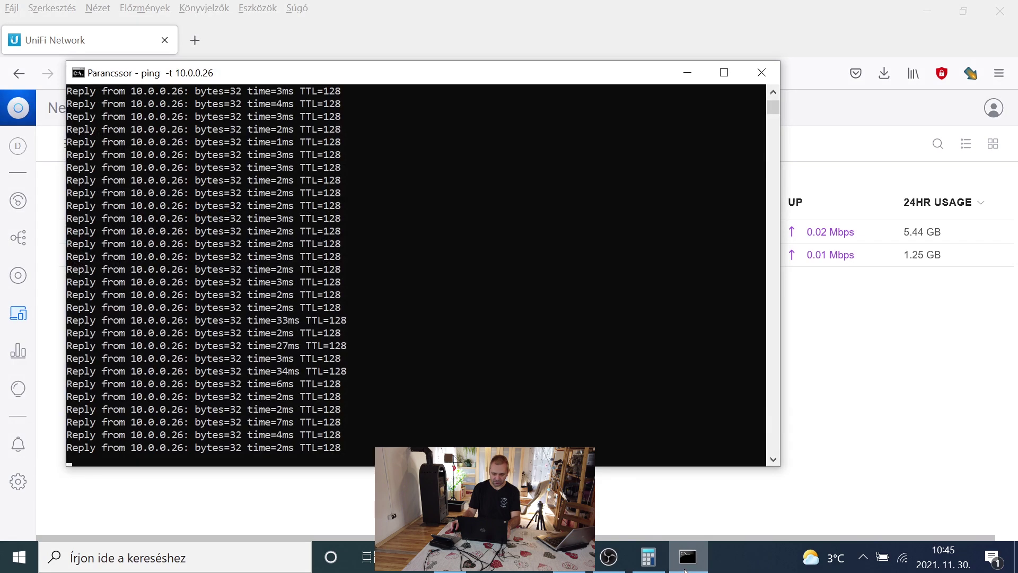
{"action": "left_click", "coordinate": [903, 562]}
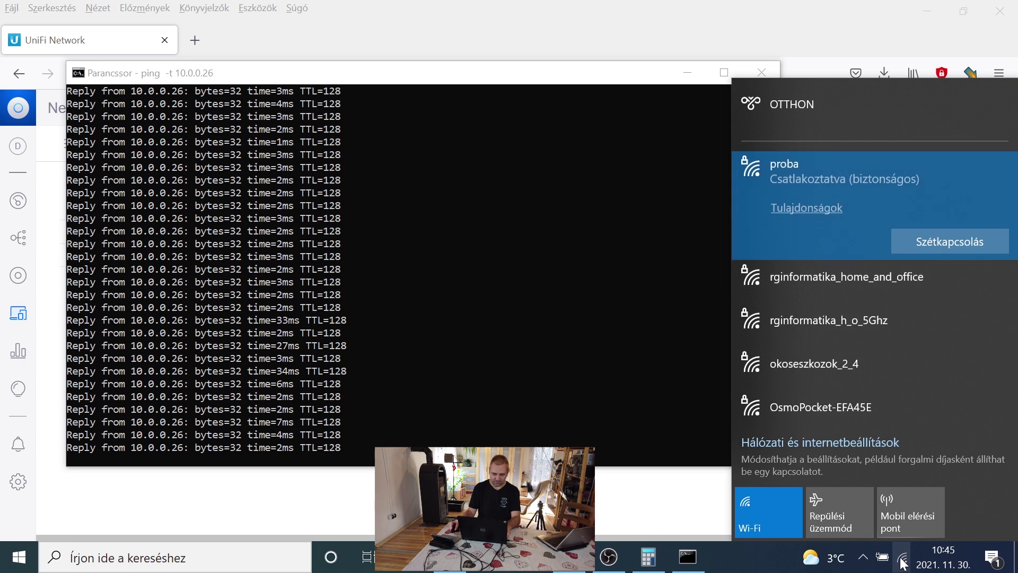
{"action": "left_click", "coordinate": [903, 562]}
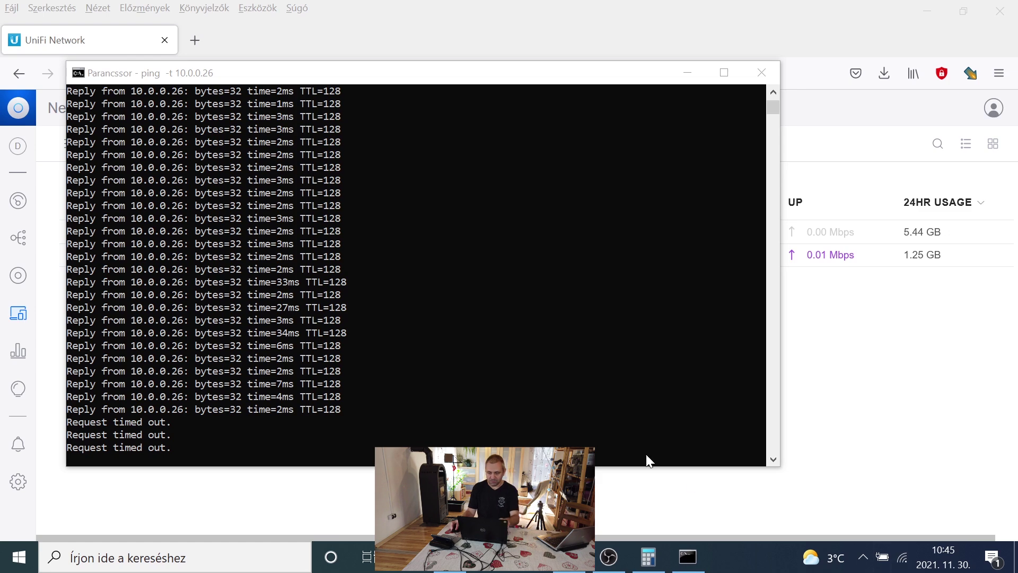
{"action": "left_click", "coordinate": [462, 568]}
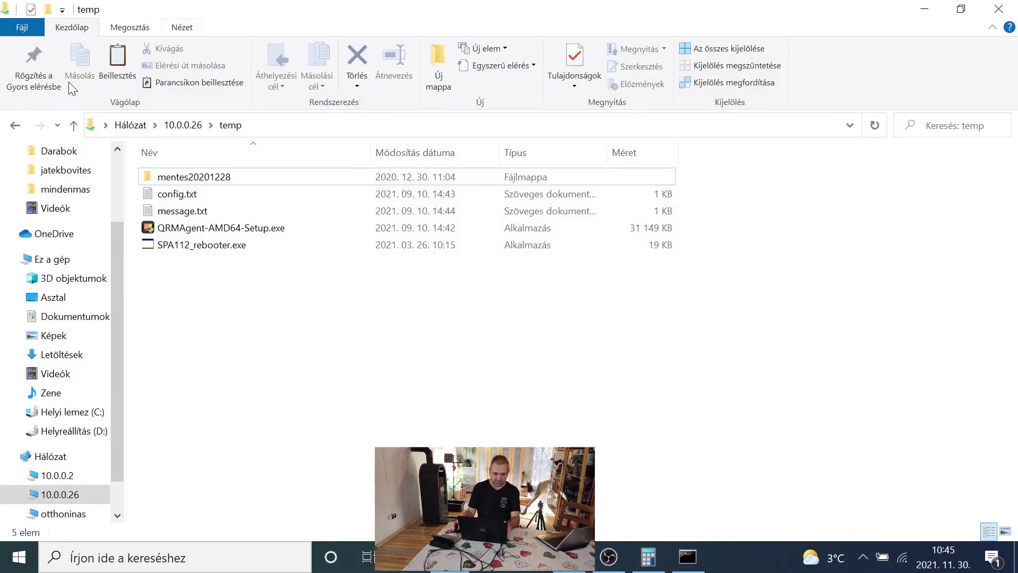
{"action": "left_click", "coordinate": [874, 126]}
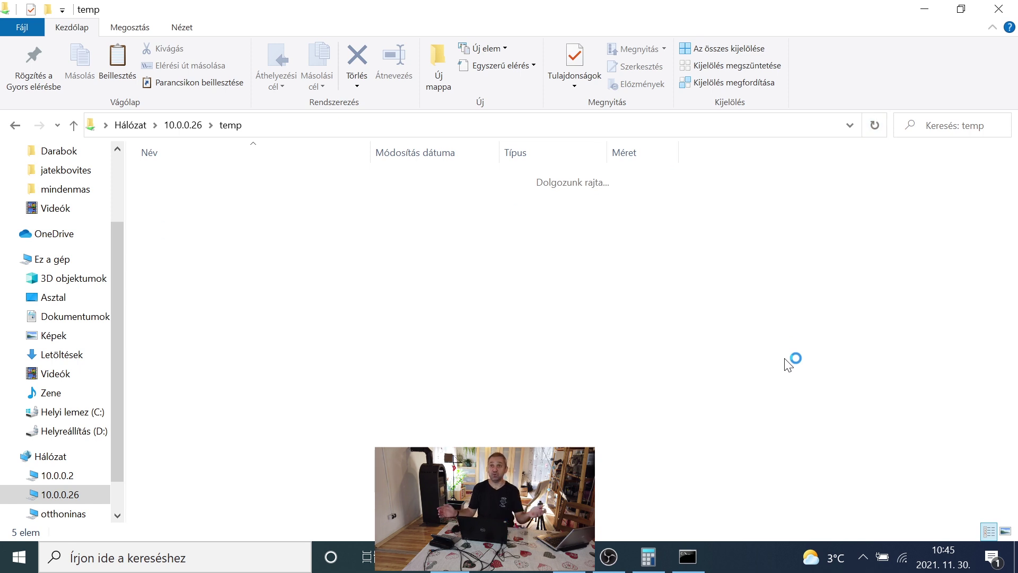
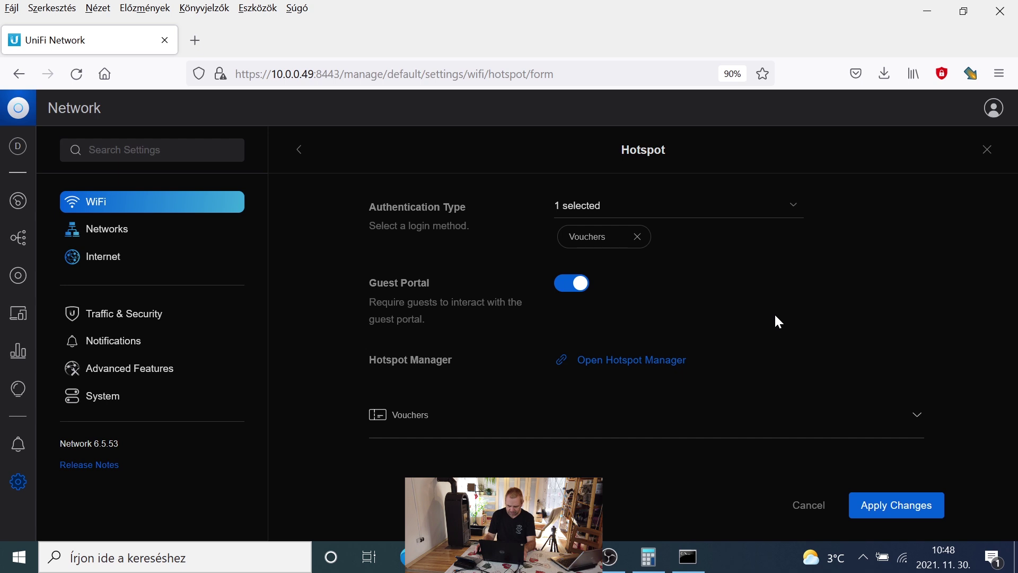
In the hotspot's Portal Design, use the Unsplash gallery for the background and pick the blue "Free WiFi Inside" sign image
{"action": "scroll", "coordinate": [801, 352], "scroll_direction": "down", "scroll_amount": 2}
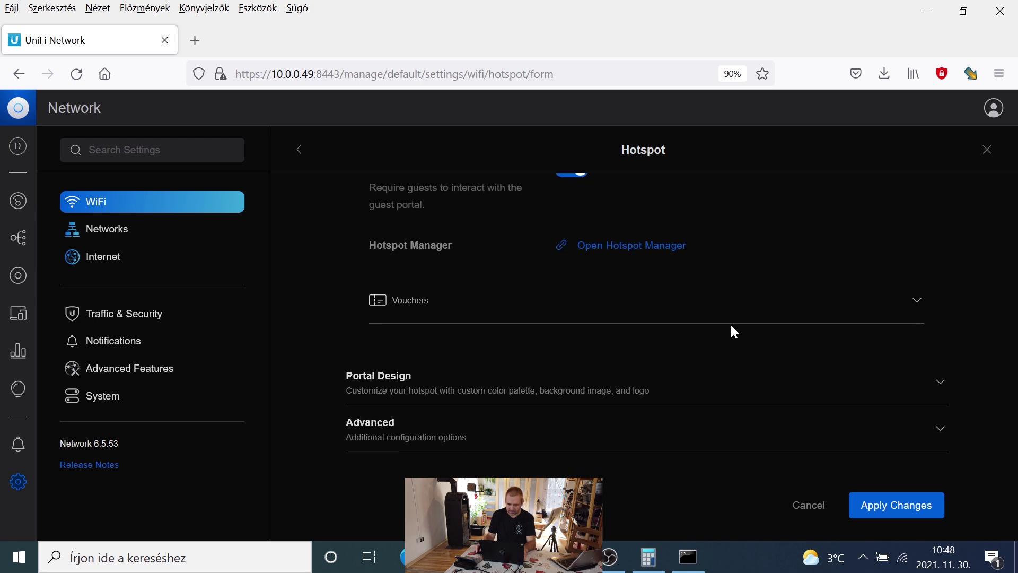
{"action": "left_click", "coordinate": [660, 385]}
{"action": "left_click", "coordinate": [684, 270]}
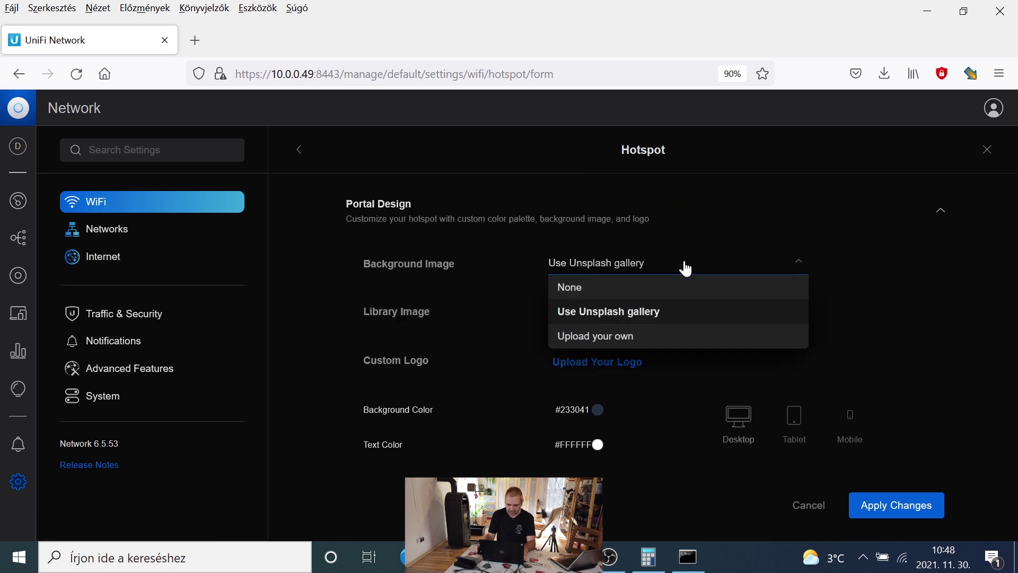
{"action": "left_click", "coordinate": [658, 319]}
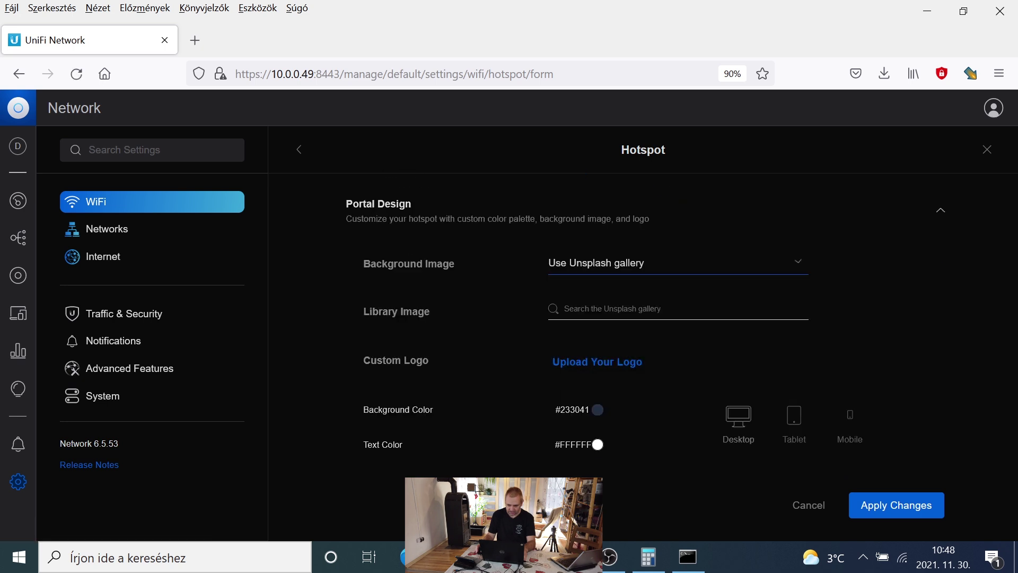
{"action": "left_click", "coordinate": [663, 310]}
{"action": "scroll", "coordinate": [598, 319], "scroll_direction": "down", "scroll_amount": 5}
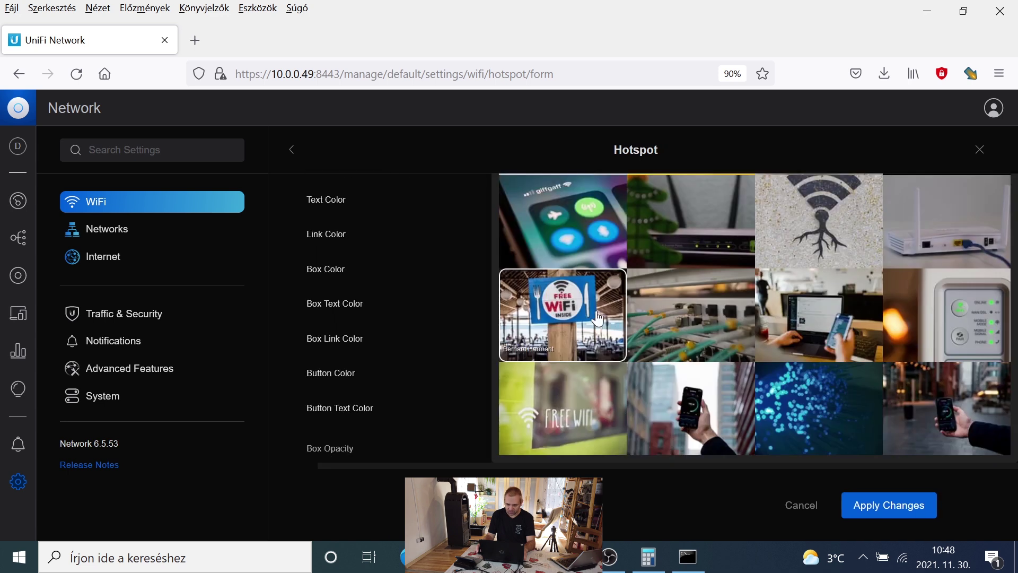
{"action": "left_click", "coordinate": [557, 329]}
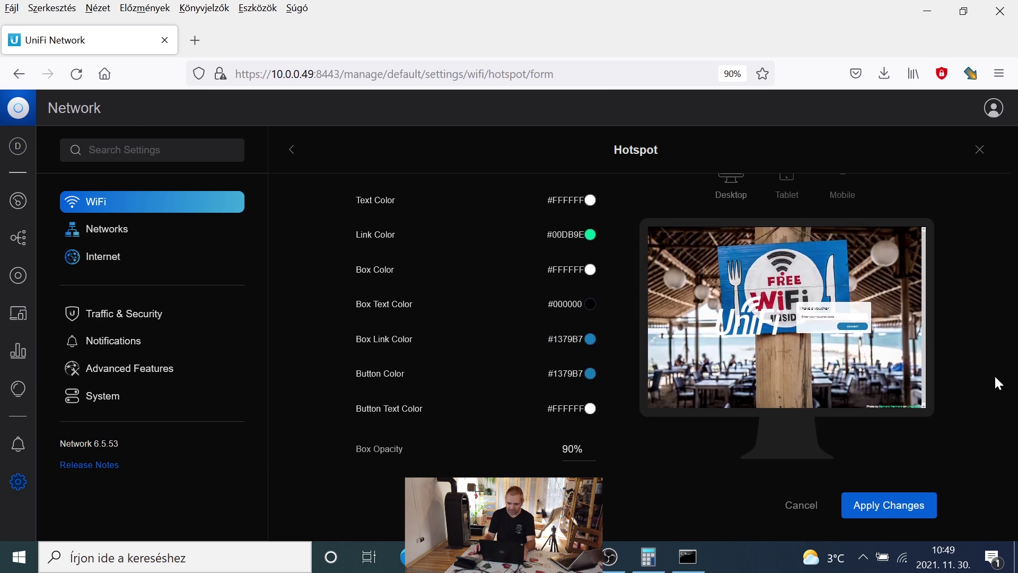
Review the portal preview, welcome text and advanced options of the vendeg hotspot, and apply the hotspot settings
{"action": "scroll", "coordinate": [995, 380], "scroll_direction": "up", "scroll_amount": 5}
{"action": "scroll", "coordinate": [993, 374], "scroll_direction": "down", "scroll_amount": 8}
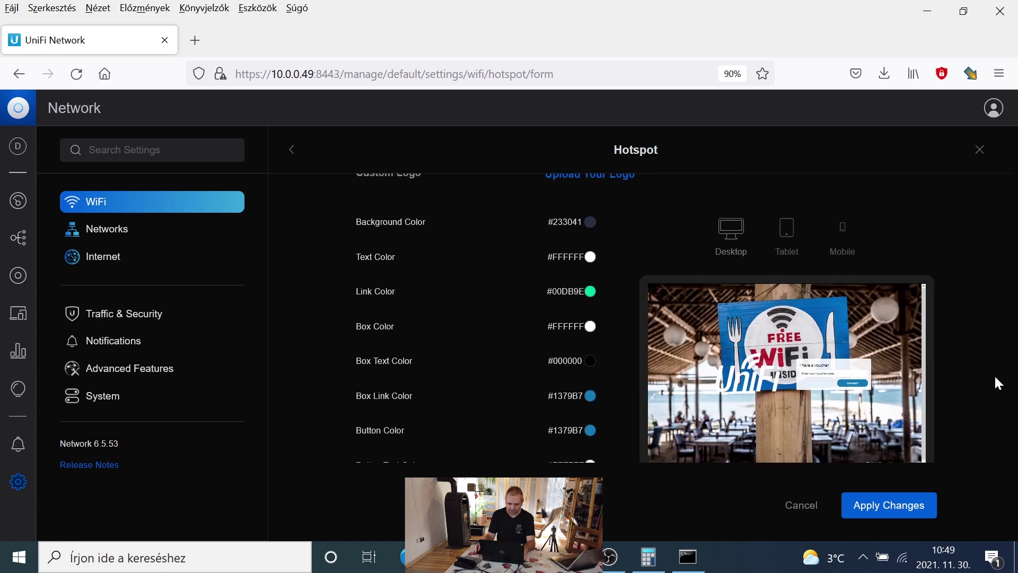
{"action": "scroll", "coordinate": [995, 378], "scroll_direction": "down", "scroll_amount": 4}
{"action": "scroll", "coordinate": [996, 378], "scroll_direction": "up", "scroll_amount": 2}
{"action": "scroll", "coordinate": [993, 375], "scroll_direction": "down", "scroll_amount": 5}
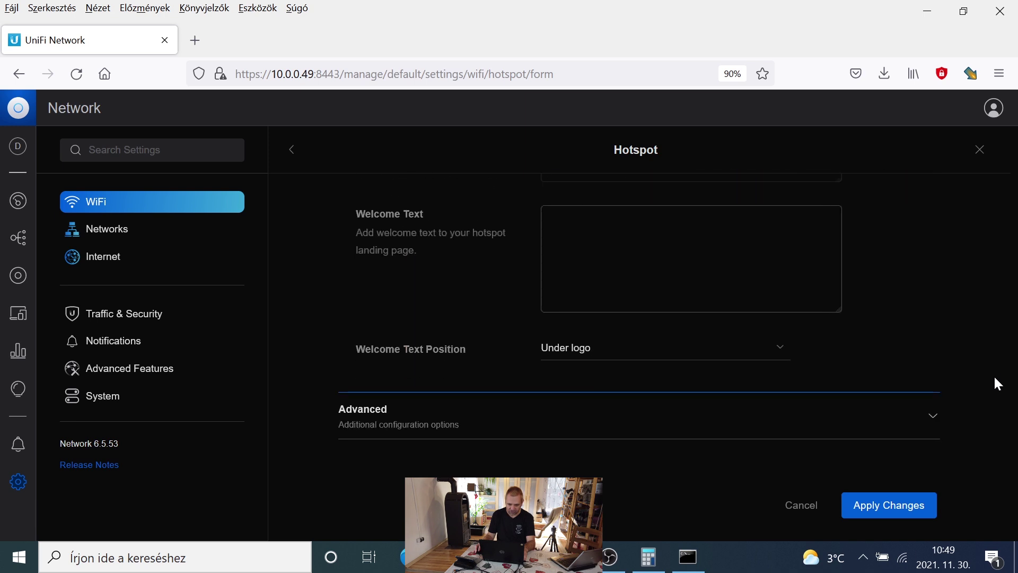
{"action": "left_click", "coordinate": [923, 421]}
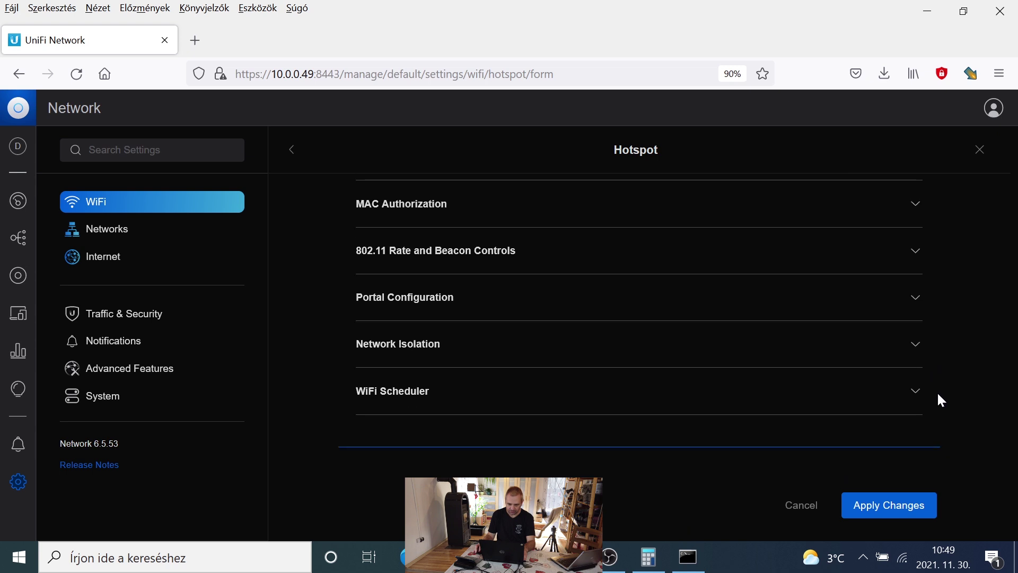
{"action": "scroll", "coordinate": [937, 394], "scroll_direction": "up", "scroll_amount": 5}
{"action": "scroll", "coordinate": [937, 393], "scroll_direction": "down", "scroll_amount": 2}
{"action": "scroll", "coordinate": [937, 394], "scroll_direction": "up", "scroll_amount": 8}
{"action": "scroll", "coordinate": [937, 390], "scroll_direction": "up", "scroll_amount": 15}
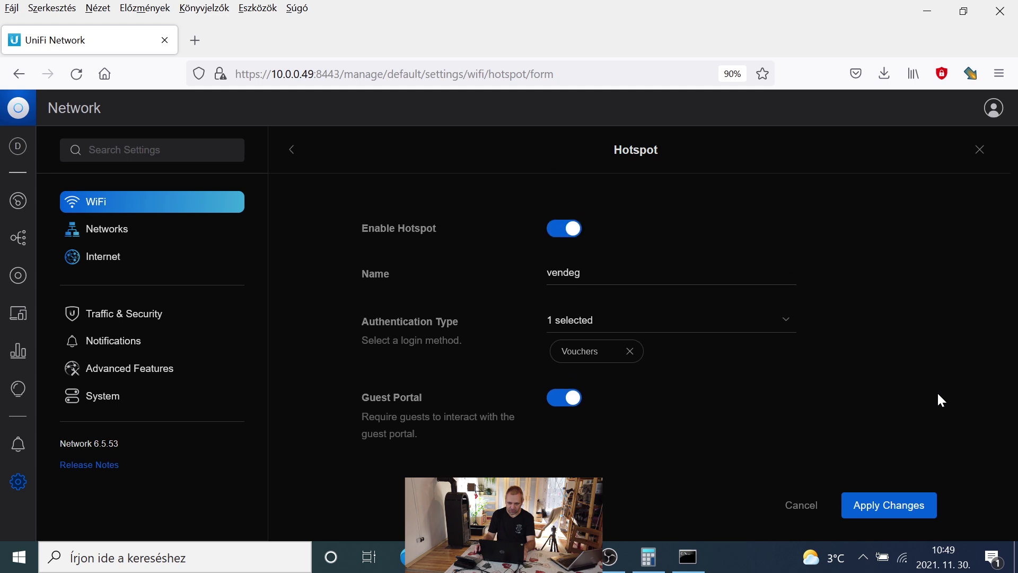
{"action": "scroll", "coordinate": [810, 358], "scroll_direction": "down", "scroll_amount": 15}
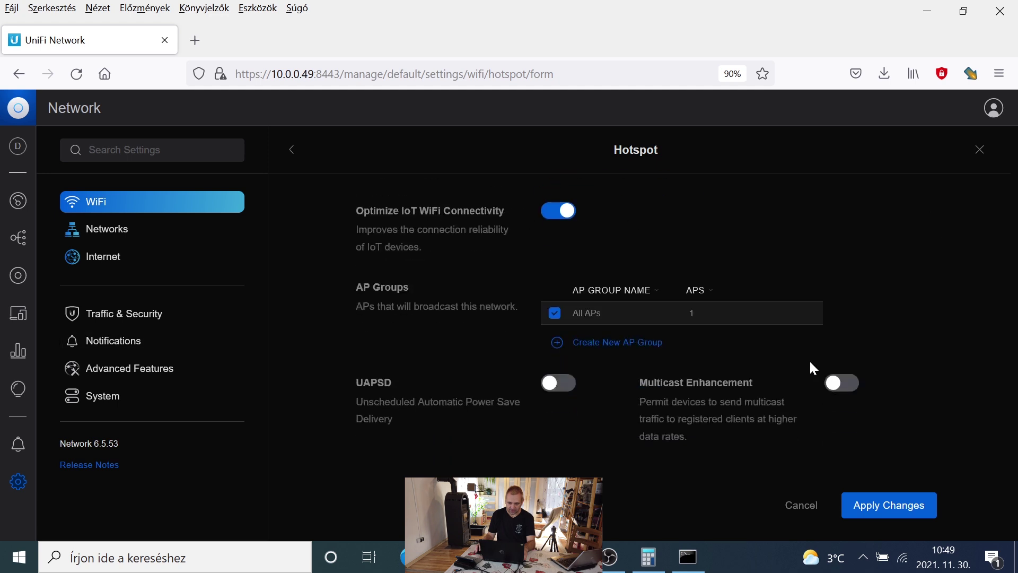
{"action": "scroll", "coordinate": [811, 369], "scroll_direction": "down", "scroll_amount": 5}
{"action": "left_click", "coordinate": [899, 516]}
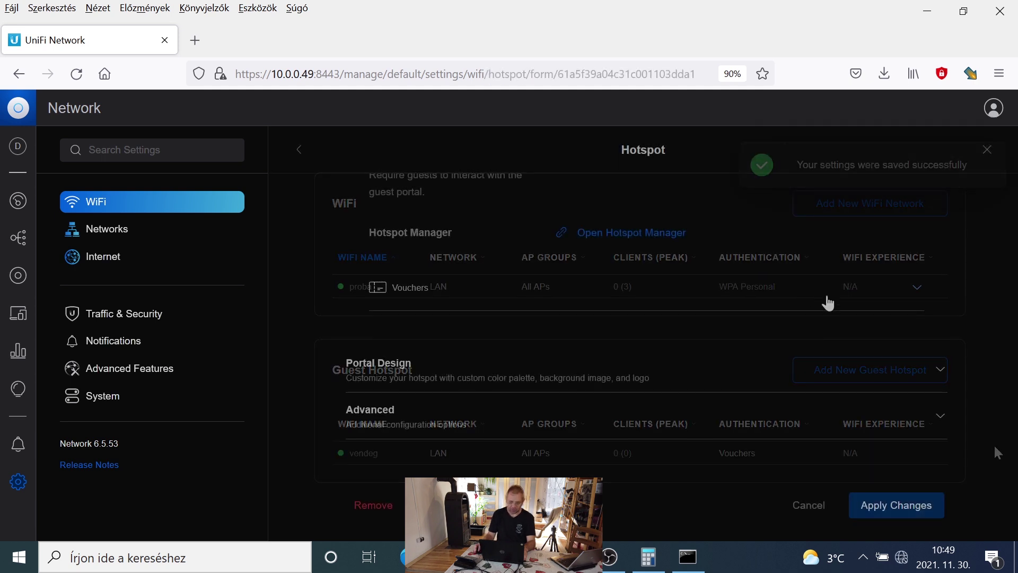
Expand the vendeg hotspot's vouchers and start a new voucher, keeping quantity 10 and one-time usage
{"action": "left_click", "coordinate": [420, 295]}
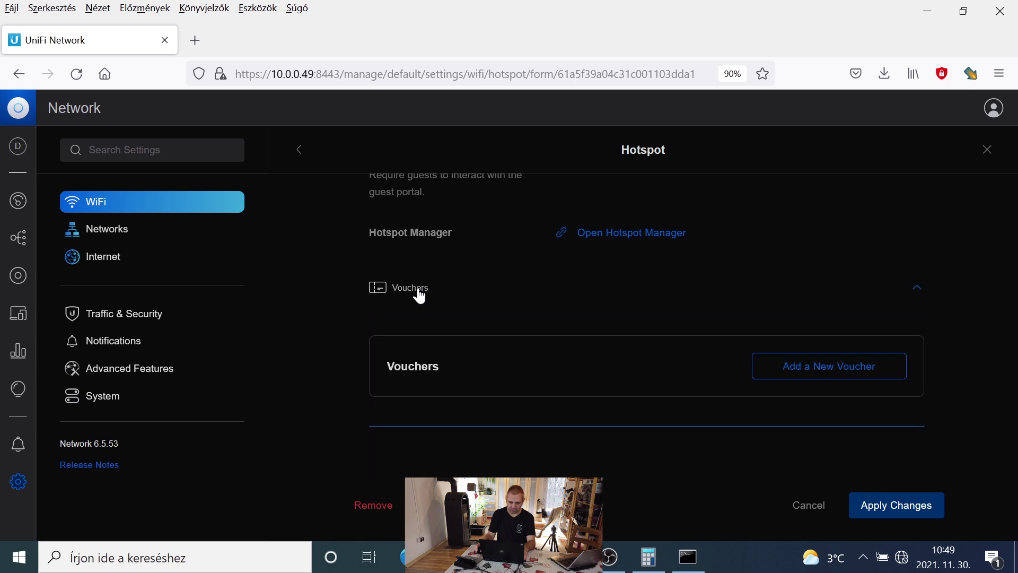
{"action": "left_click", "coordinate": [827, 373]}
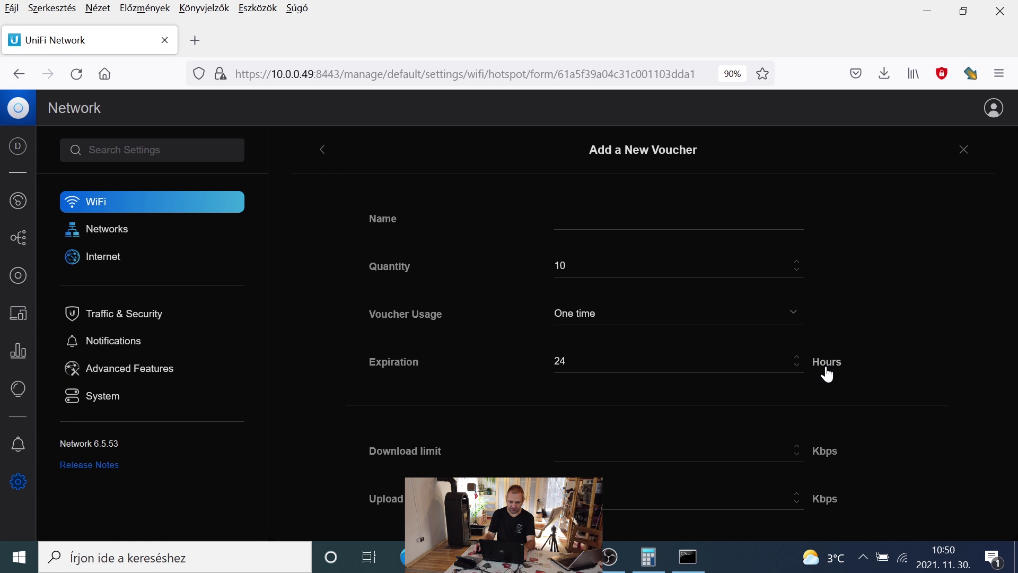
{"action": "scroll", "coordinate": [932, 346], "scroll_direction": "down", "scroll_amount": 1}
{"action": "scroll", "coordinate": [932, 346], "scroll_direction": "up", "scroll_amount": 1}
{"action": "key", "text": "Tab"}
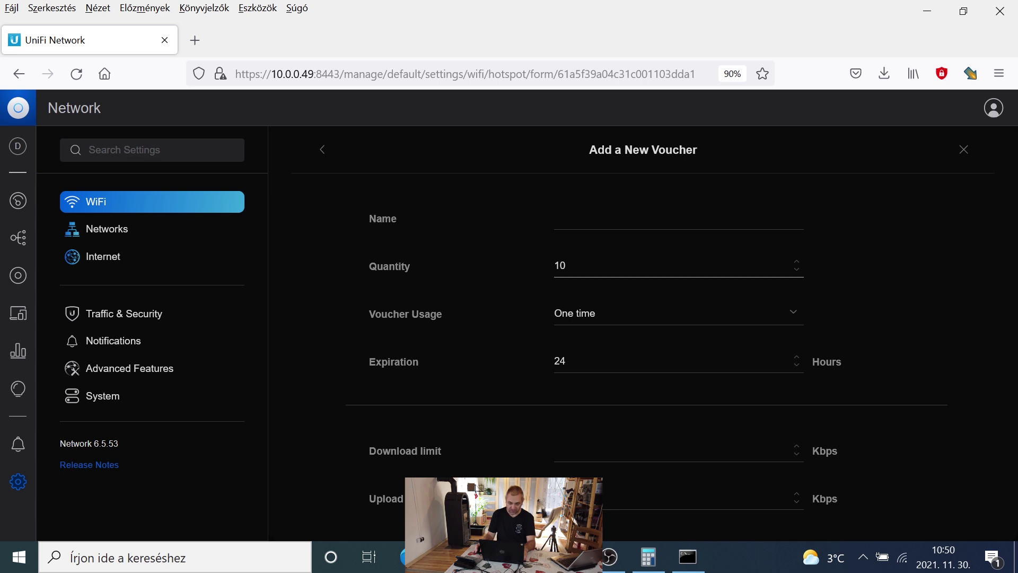
{"action": "key", "text": "Tab"}
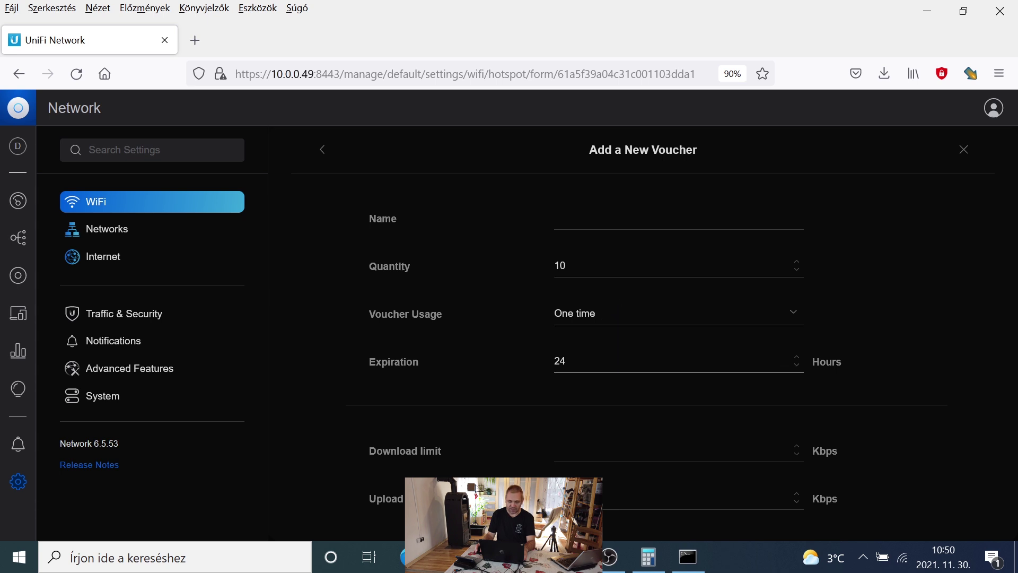
Set the voucher expiration to 1 hour and limit download and upload to 20 Kbps each
{"action": "left_click", "coordinate": [666, 344]}
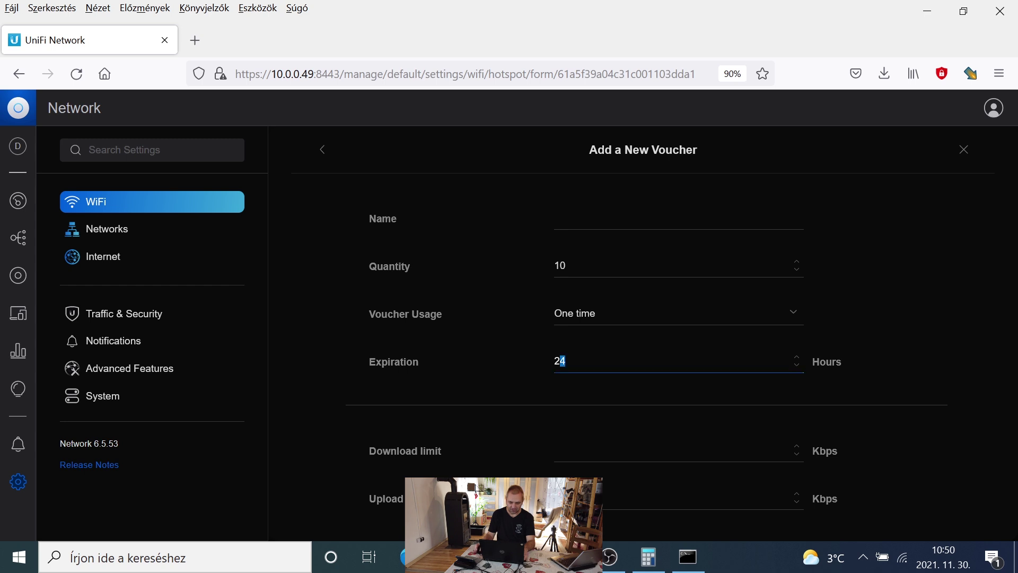
{"action": "key", "text": "BackSpace"}
{"action": "key", "text": "BackSpace"}
{"action": "type", "text": "1"}
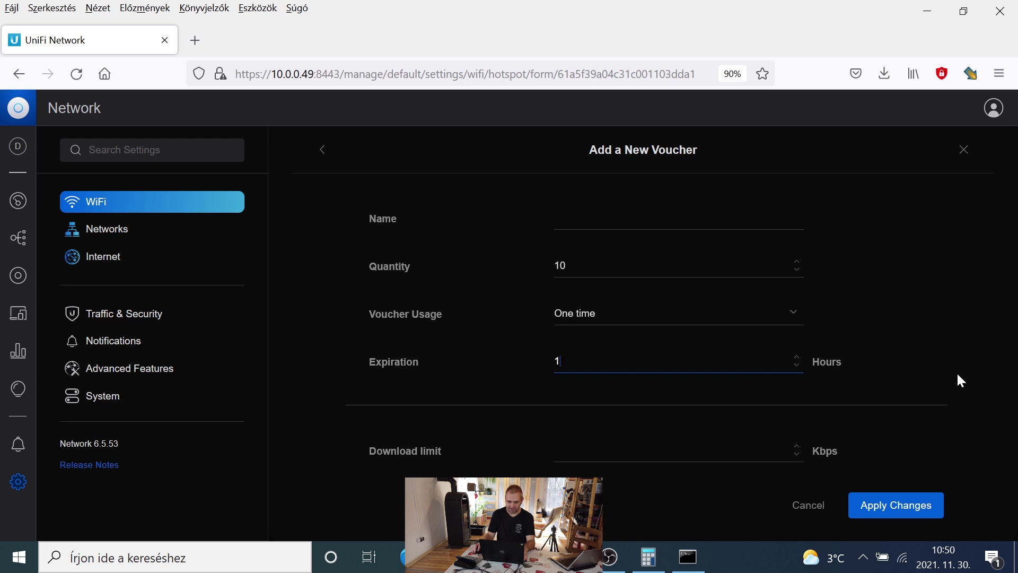
{"action": "scroll", "coordinate": [957, 374], "scroll_direction": "down", "scroll_amount": 3}
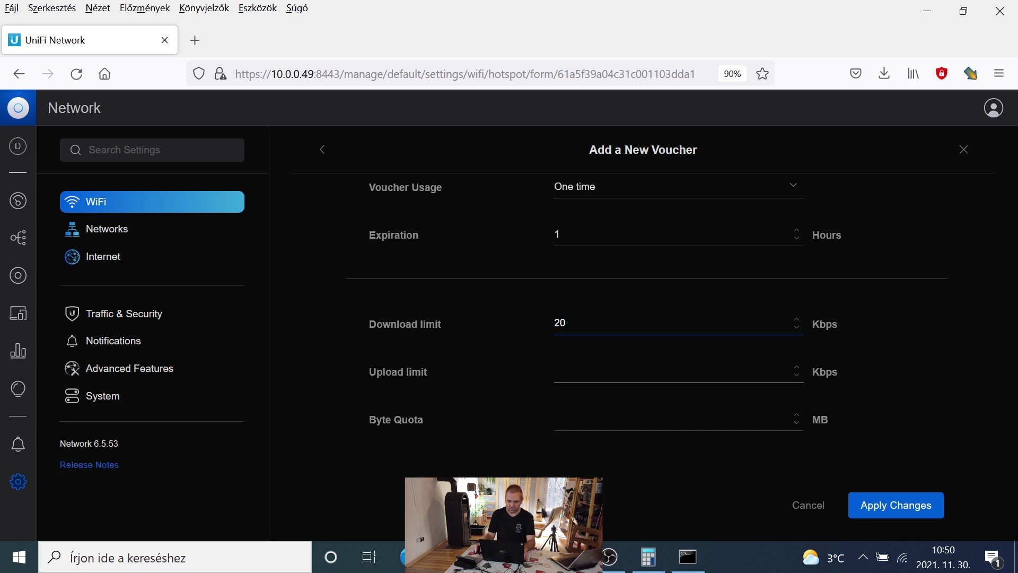
{"action": "left_click", "coordinate": [583, 371]}
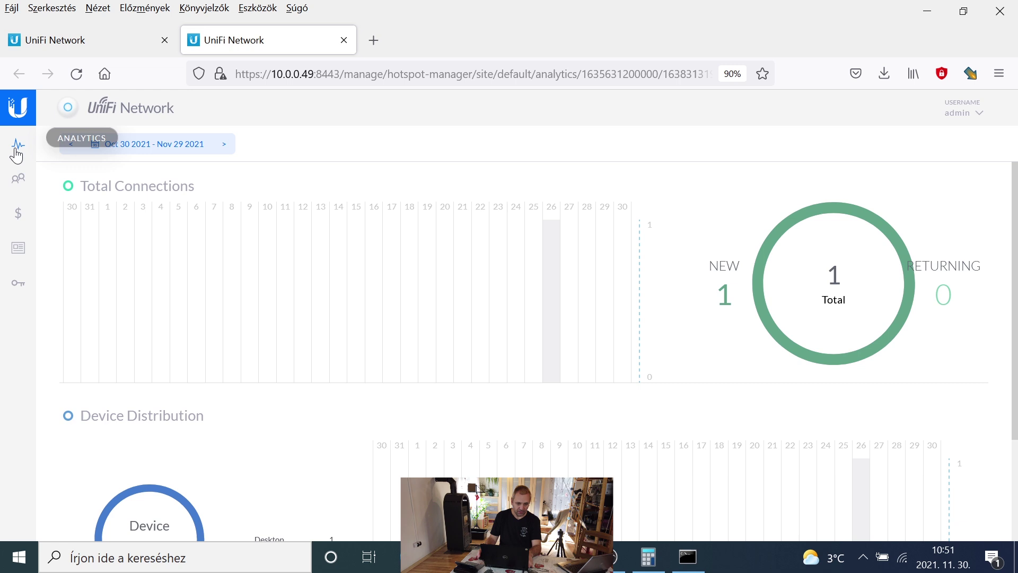
Examine the guest list and the created vouchers in the Hotspot Manager
{"action": "left_click", "coordinate": [19, 180]}
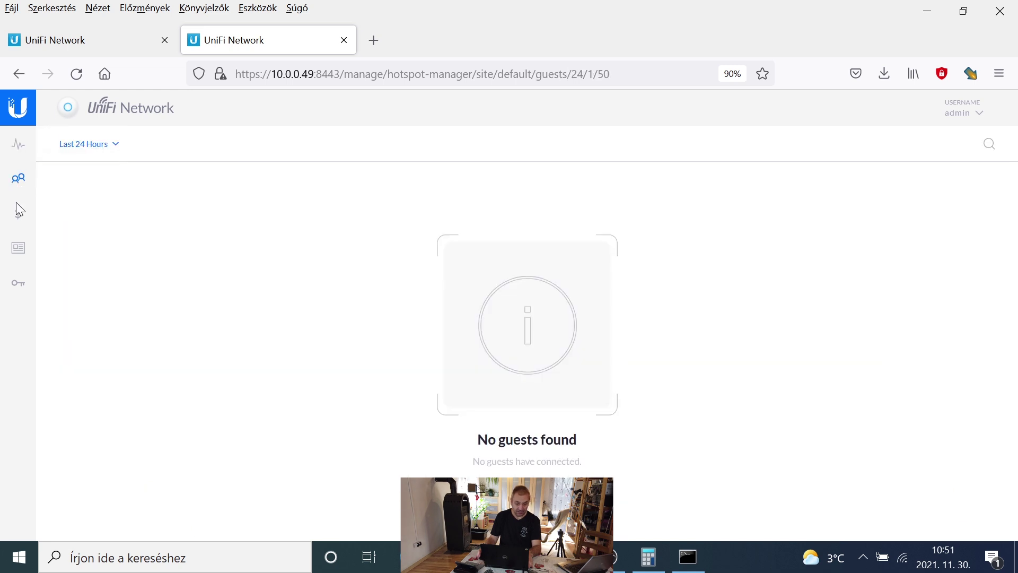
{"action": "left_click", "coordinate": [18, 248]}
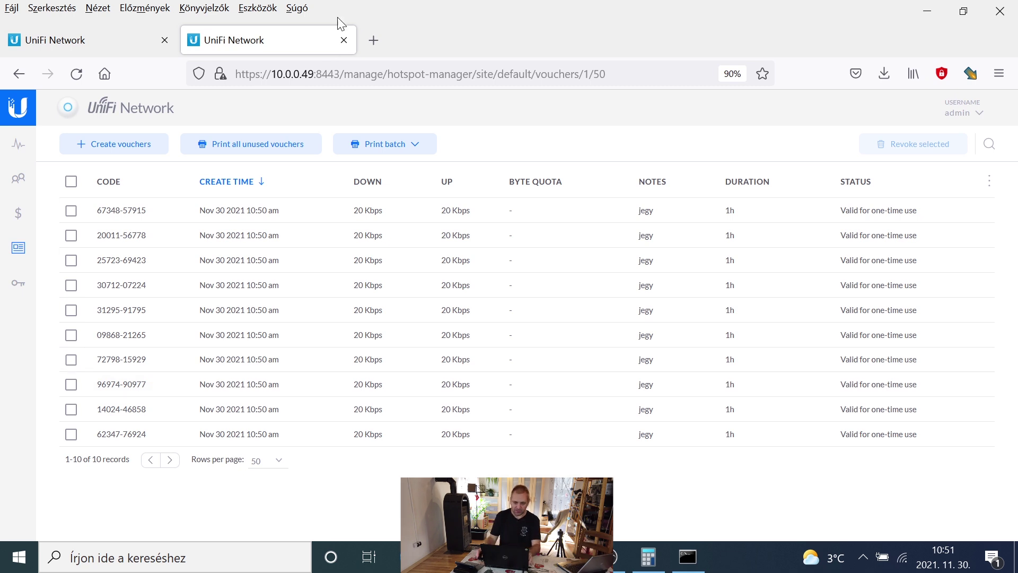
Search the web for "internet sebesség teszt" in a new browser tab and open the Szélessáv Index speed test site
{"action": "left_click", "coordinate": [372, 39]}
{"action": "type", "text": "intert"}
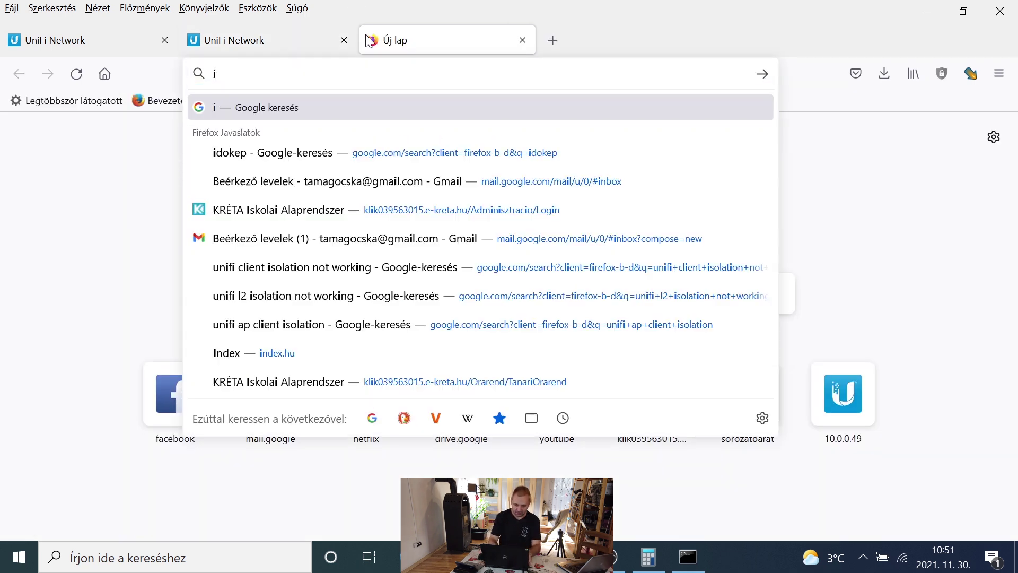
{"action": "key", "text": "BackSpace"}
{"action": "type", "text": "net sebesség teszt"}
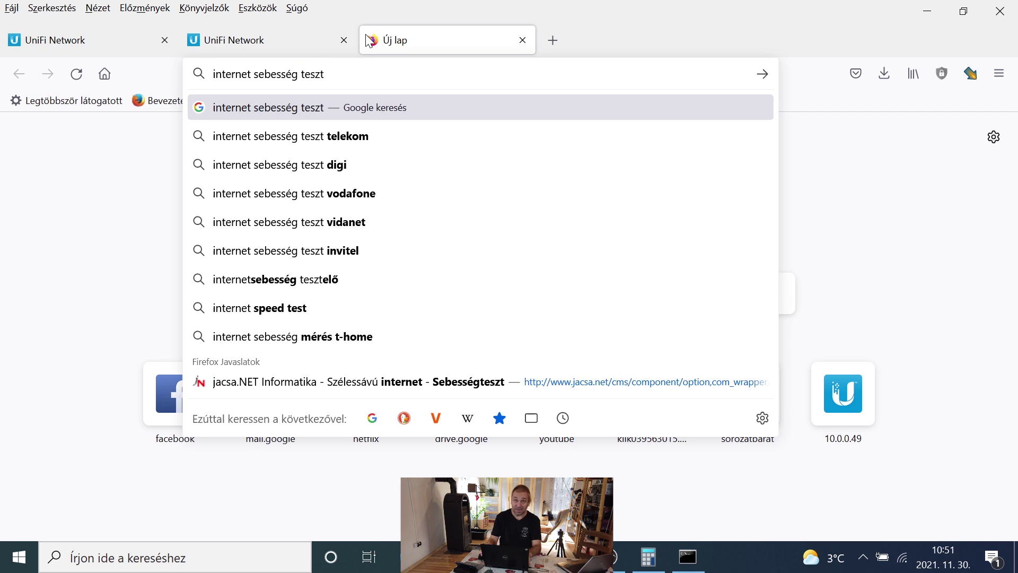
{"action": "key", "text": "Return"}
{"action": "left_click", "coordinate": [259, 252]}
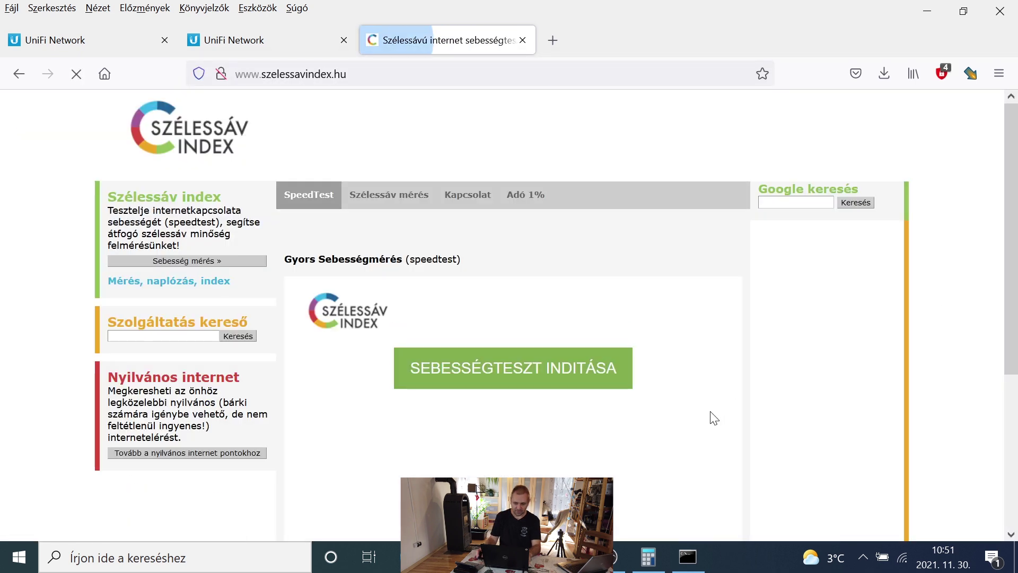
Run the Szélessáv Index speed test, checking the current WiFi connection, and view the latency, download and upload results
{"action": "left_click", "coordinate": [537, 382]}
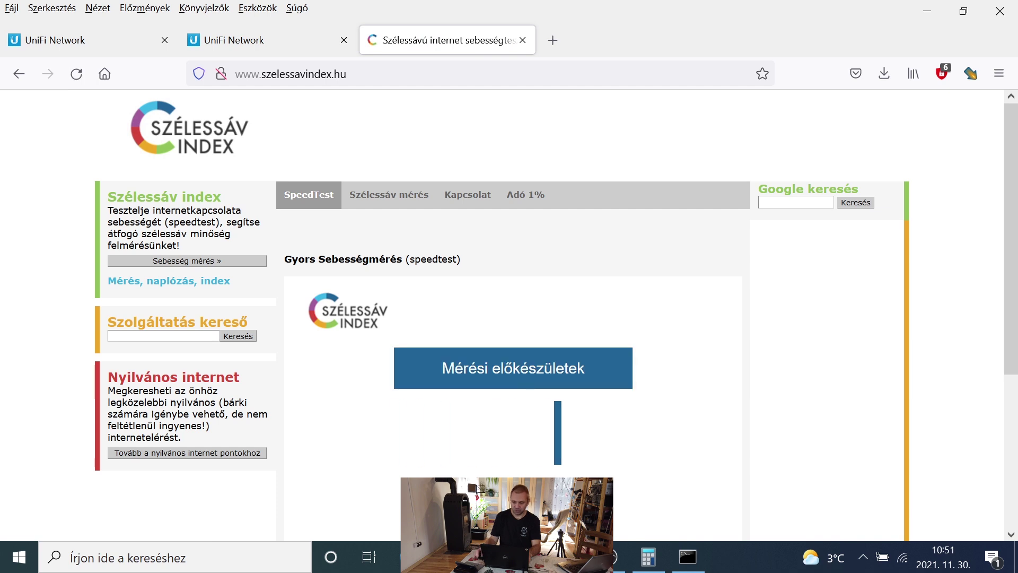
{"action": "left_click", "coordinate": [902, 558]}
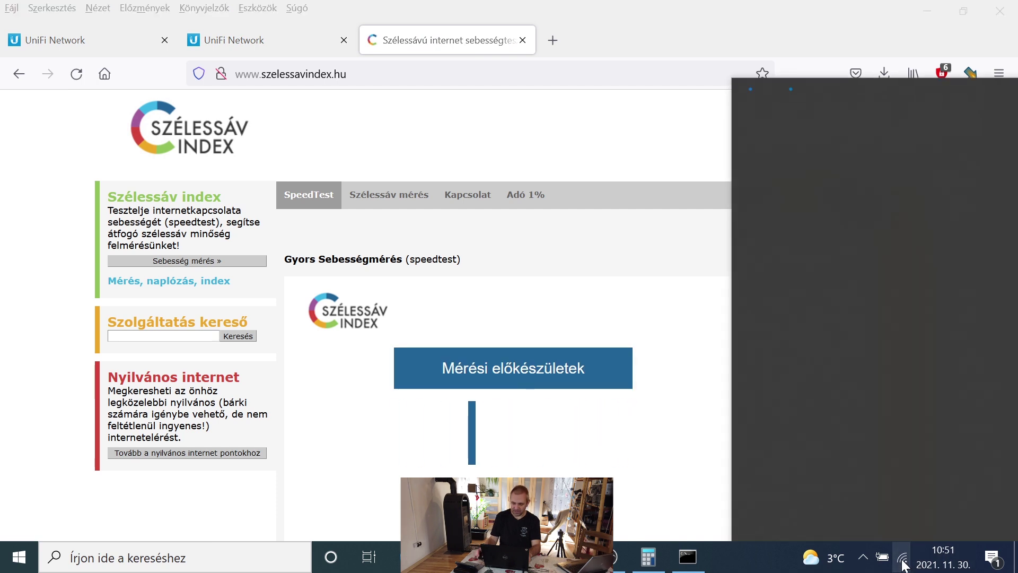
{"action": "left_click", "coordinate": [630, 300]}
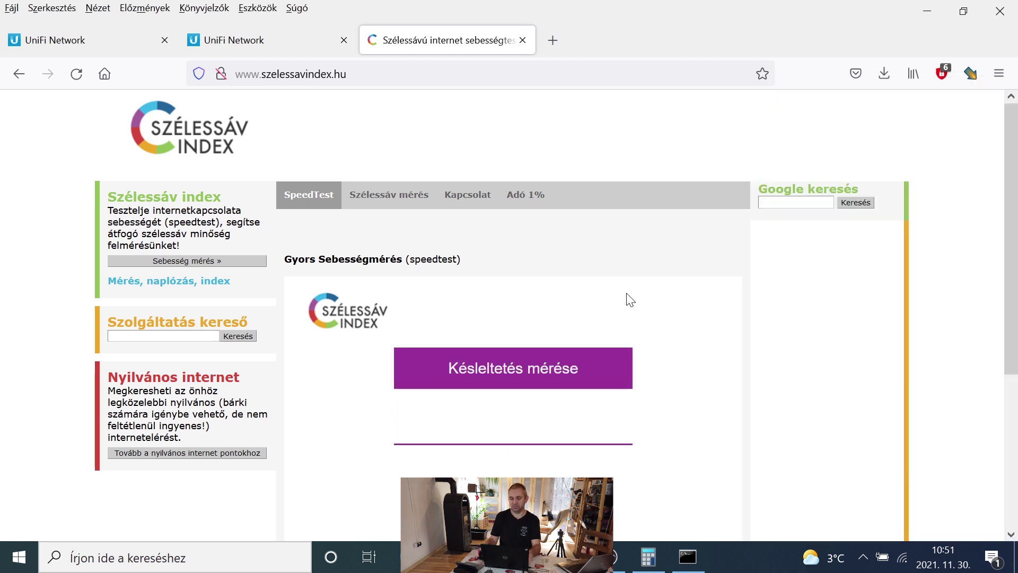
{"action": "scroll", "coordinate": [628, 299], "scroll_direction": "down", "scroll_amount": 2}
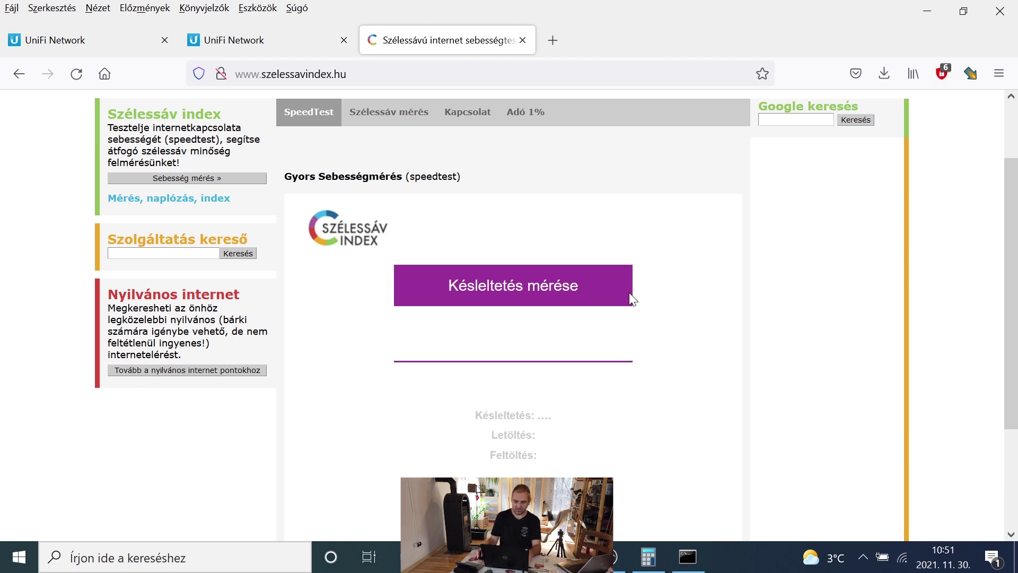
{"action": "scroll", "coordinate": [696, 333], "scroll_direction": "down", "scroll_amount": 3}
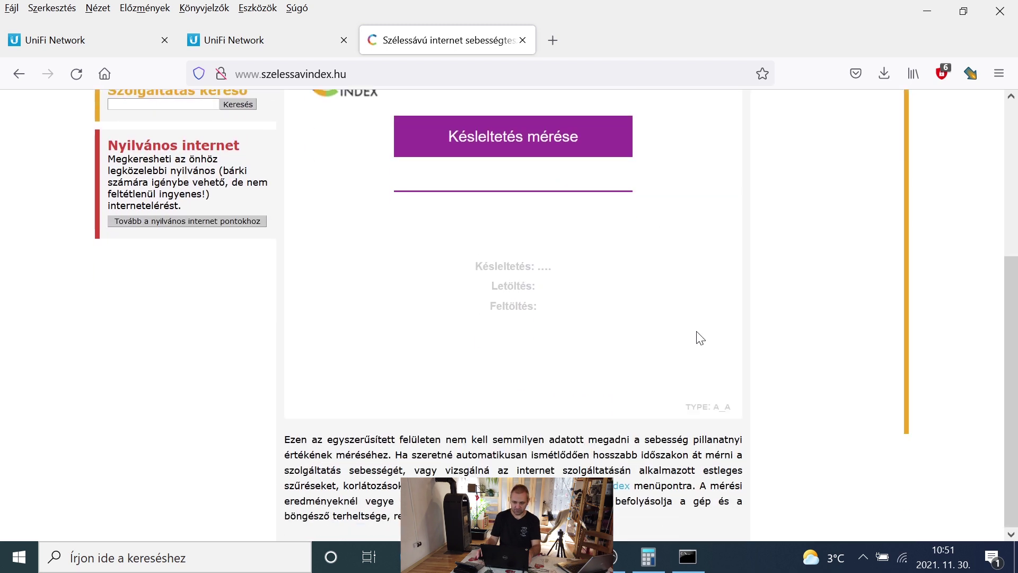
{"action": "scroll", "coordinate": [700, 337], "scroll_direction": "up", "scroll_amount": 2}
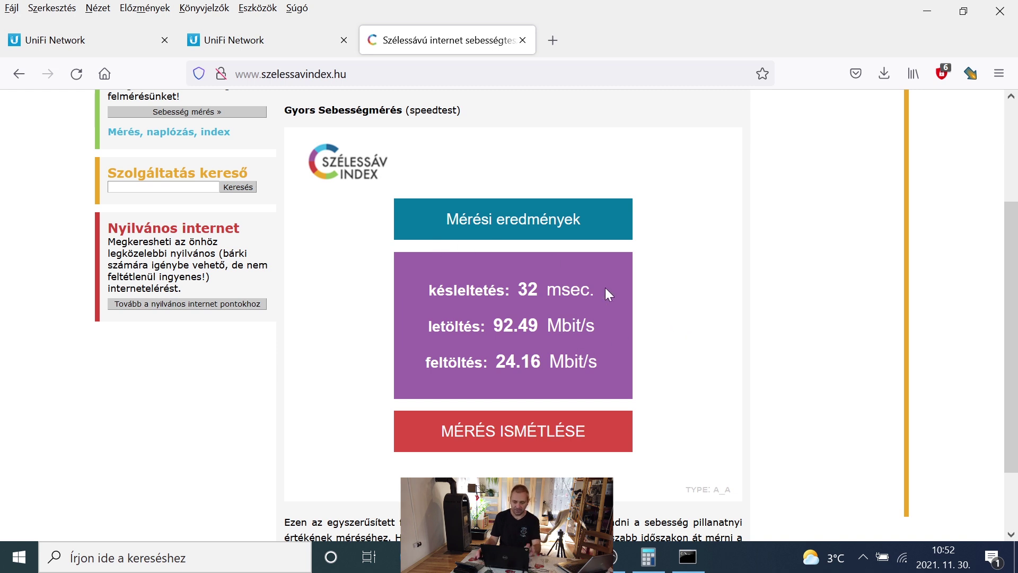
Connect the computer to the open vendeg WiFi network and view the guest portal's voucher login page
{"action": "left_click", "coordinate": [240, 41]}
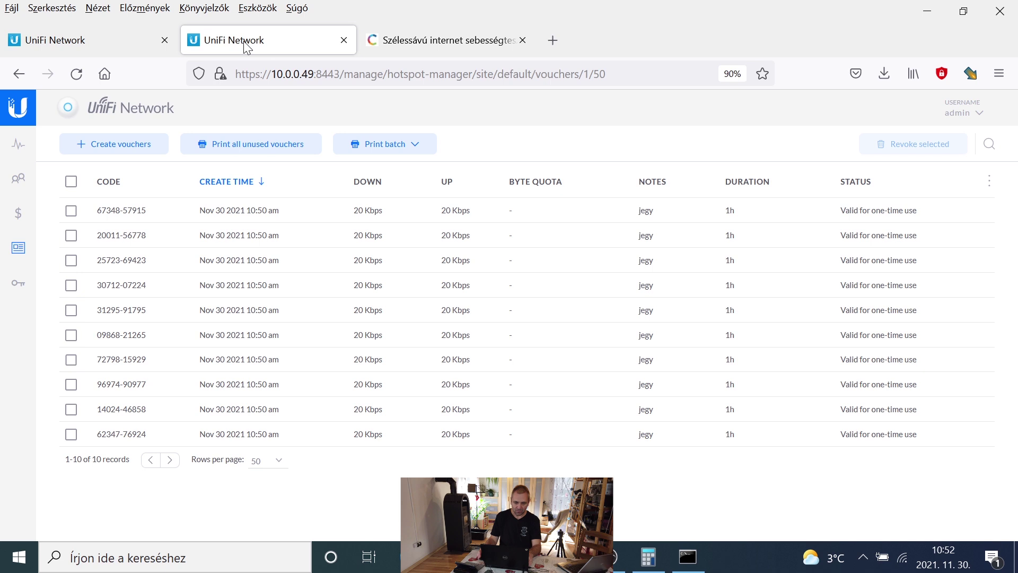
{"action": "left_click", "coordinate": [906, 563]}
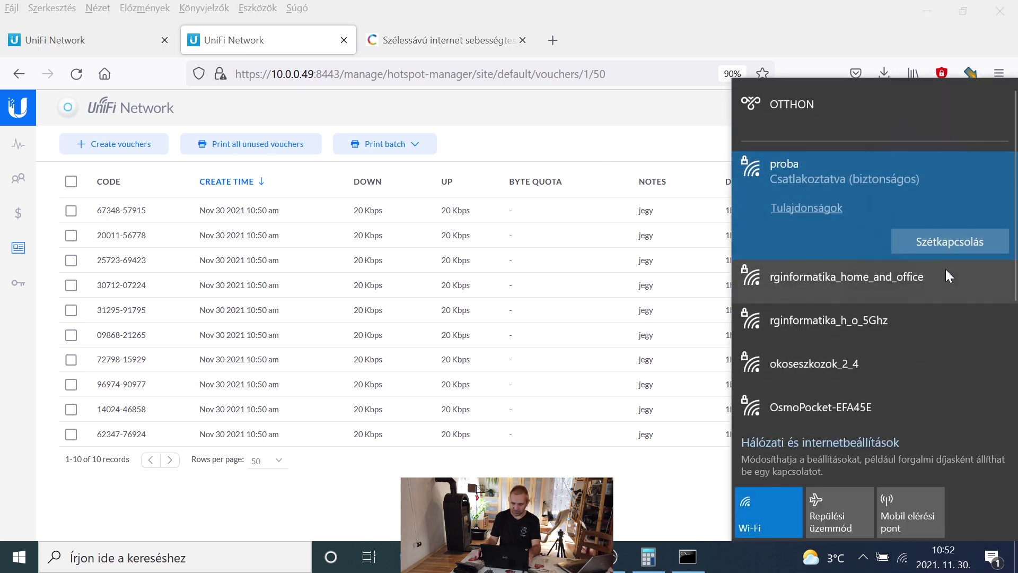
{"action": "scroll", "coordinate": [946, 284], "scroll_direction": "down", "scroll_amount": 3}
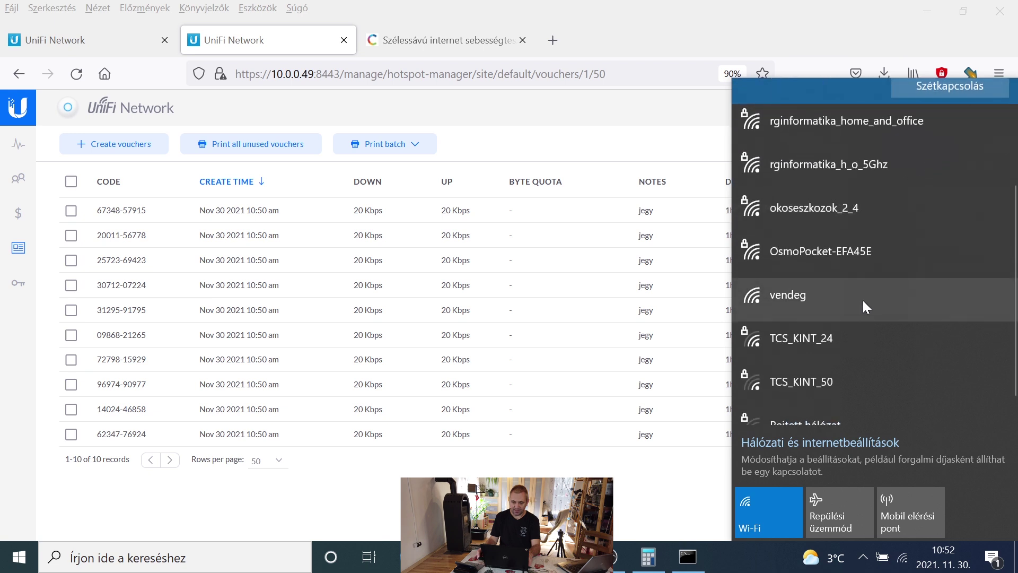
{"action": "left_click", "coordinate": [862, 301]}
{"action": "left_click", "coordinate": [936, 343]}
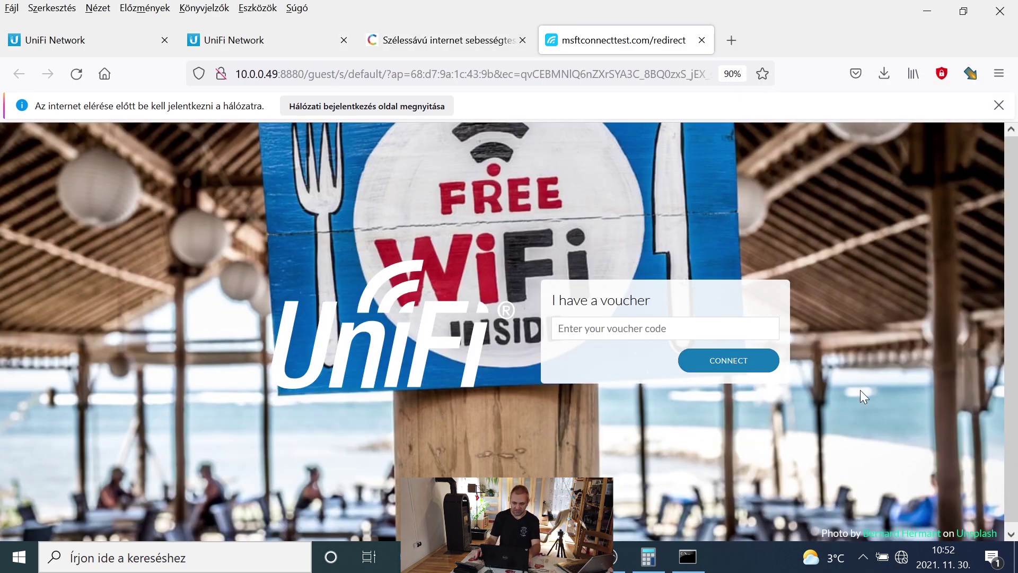
{"action": "scroll", "coordinate": [816, 368], "scroll_direction": "down", "scroll_amount": 1}
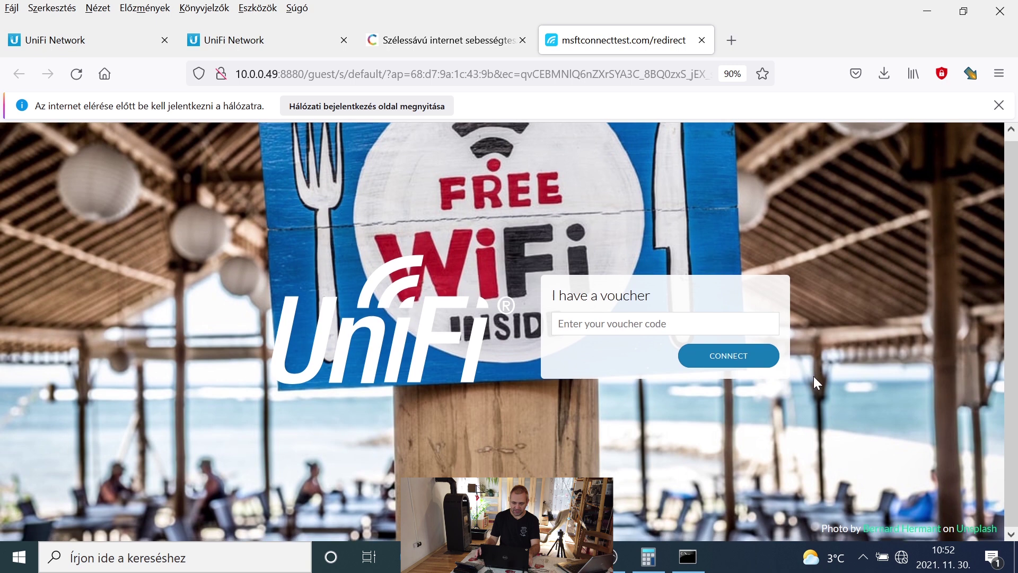
Copy the first jegy voucher's code from the Hotspot Manager, paste it into the portal's voucher code field and connect
{"action": "left_click", "coordinate": [233, 43]}
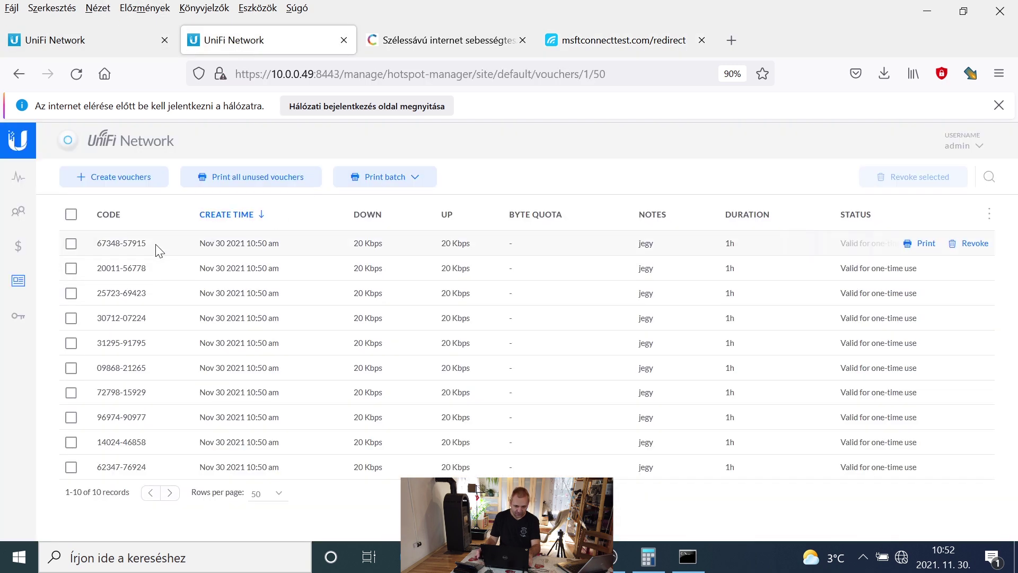
{"action": "left_click_drag", "start_coordinate": [158, 249], "coordinate": [101, 243]}
{"action": "right_click", "coordinate": [116, 243]}
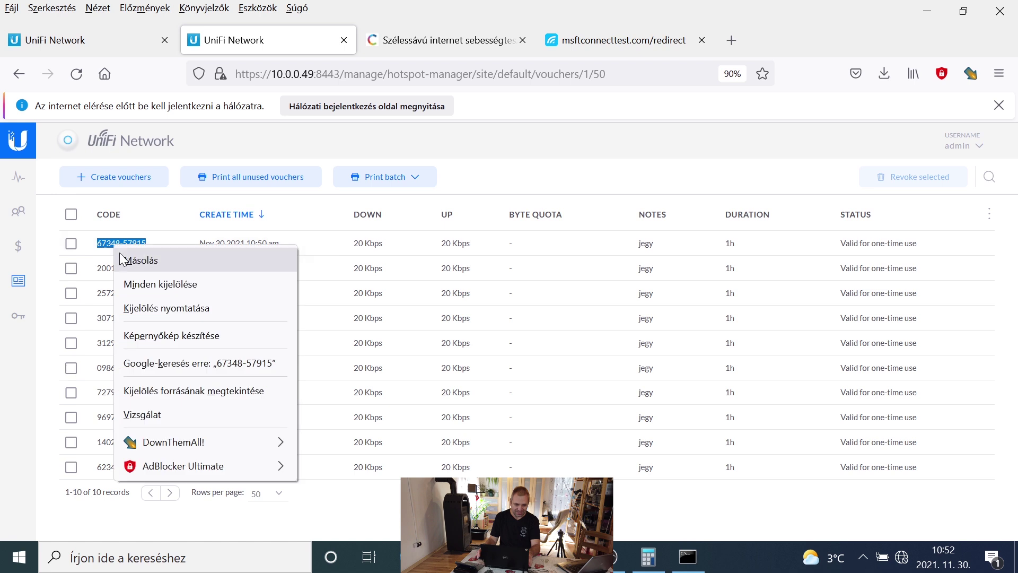
{"action": "left_click", "coordinate": [120, 260]}
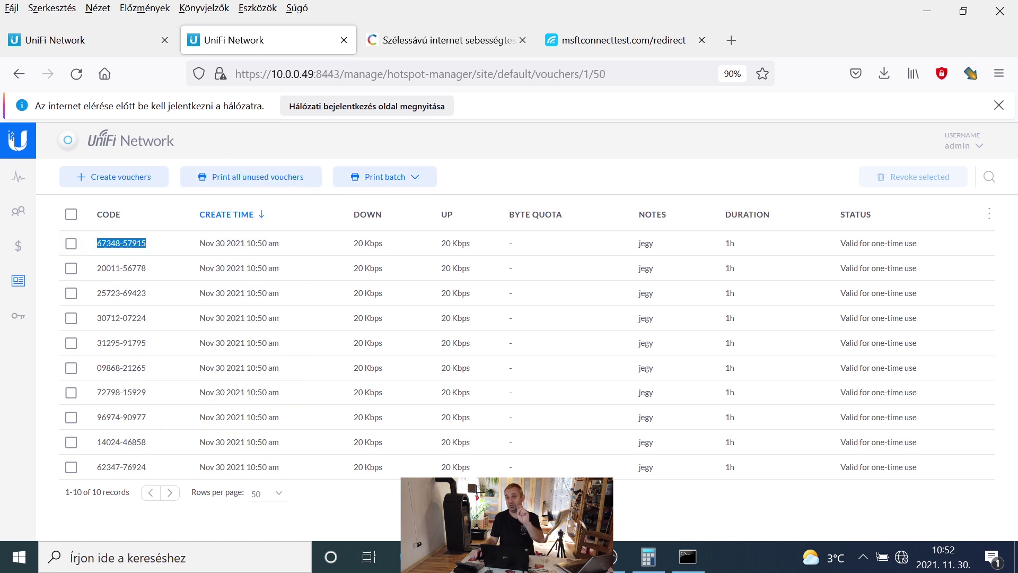
{"action": "left_click", "coordinate": [587, 42]}
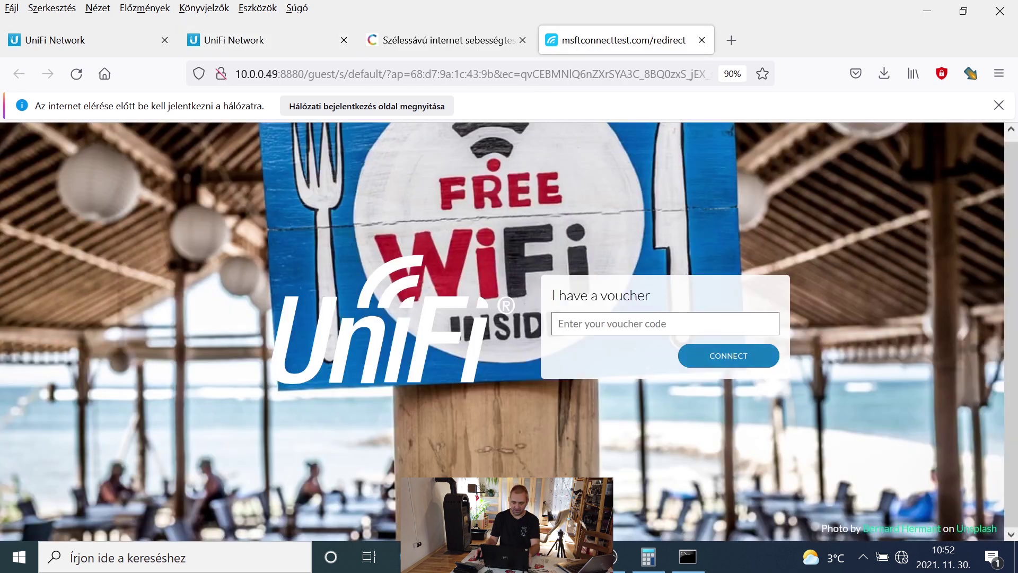
{"action": "key", "text": "ctrl+v"}
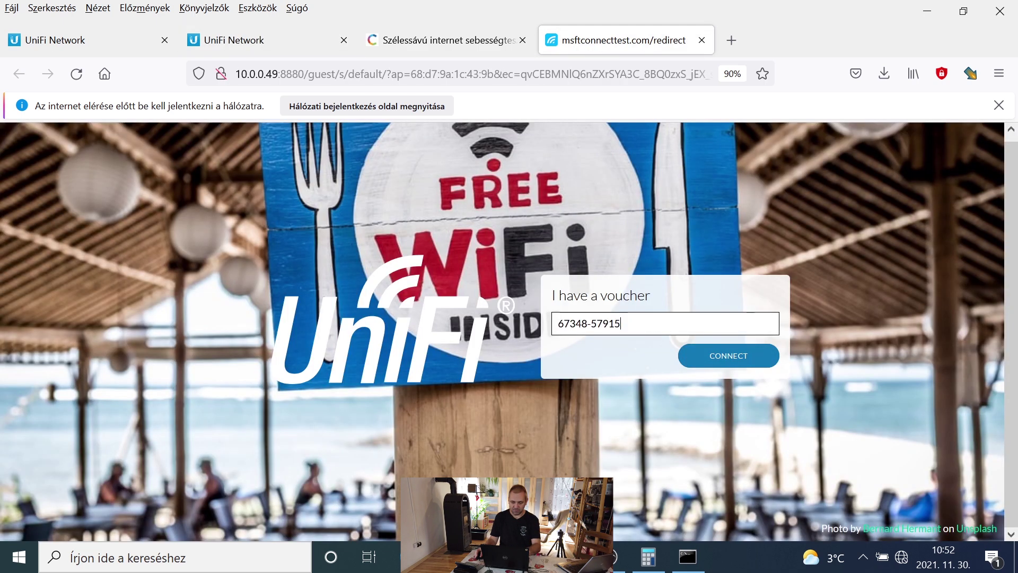
{"action": "left_click", "coordinate": [718, 358]}
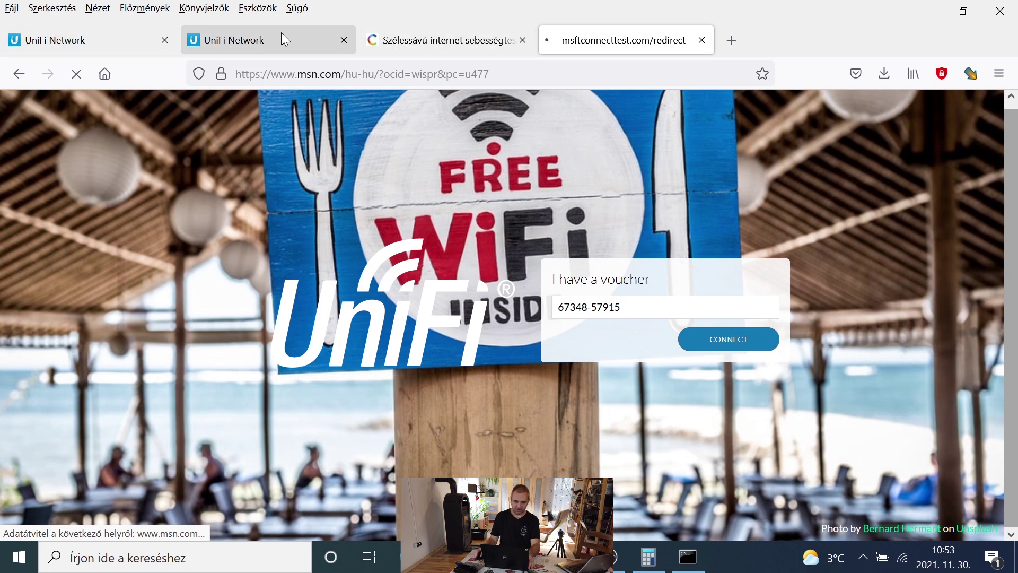
Create 10 one-time vouchers named gyorsjegy in the hotspot settings, with 24-hour expiration and download and upload limits of 20000 Kbps each
{"action": "left_click", "coordinate": [259, 41]}
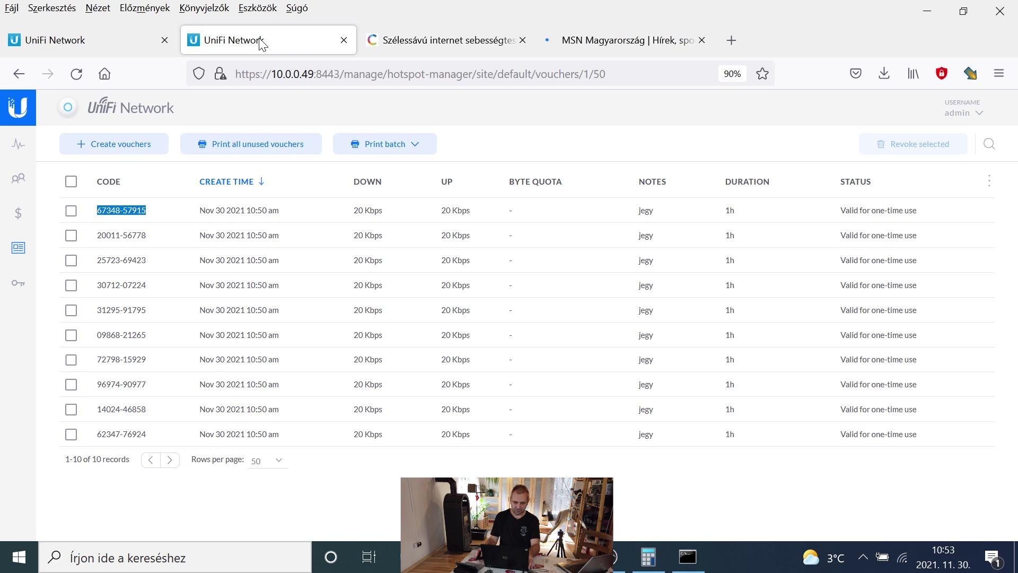
{"action": "left_click", "coordinate": [95, 47]}
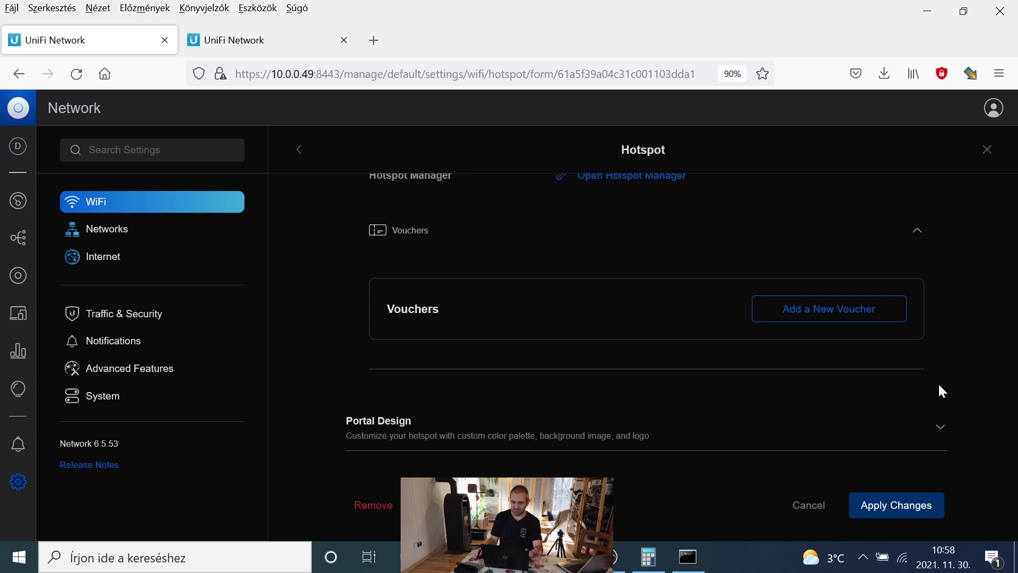
{"action": "scroll", "coordinate": [939, 386], "scroll_direction": "up", "scroll_amount": 2}
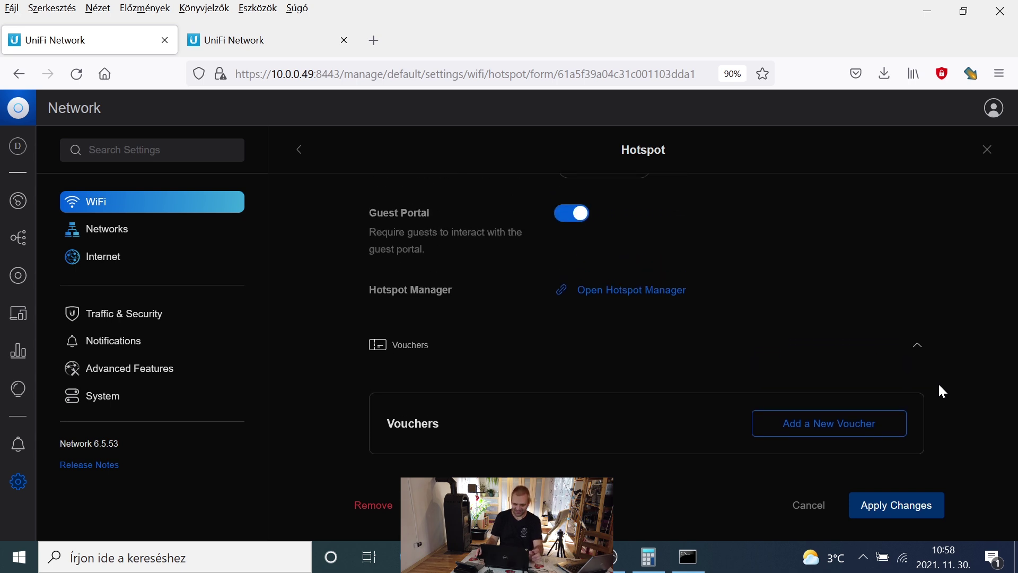
{"action": "left_click", "coordinate": [838, 421]}
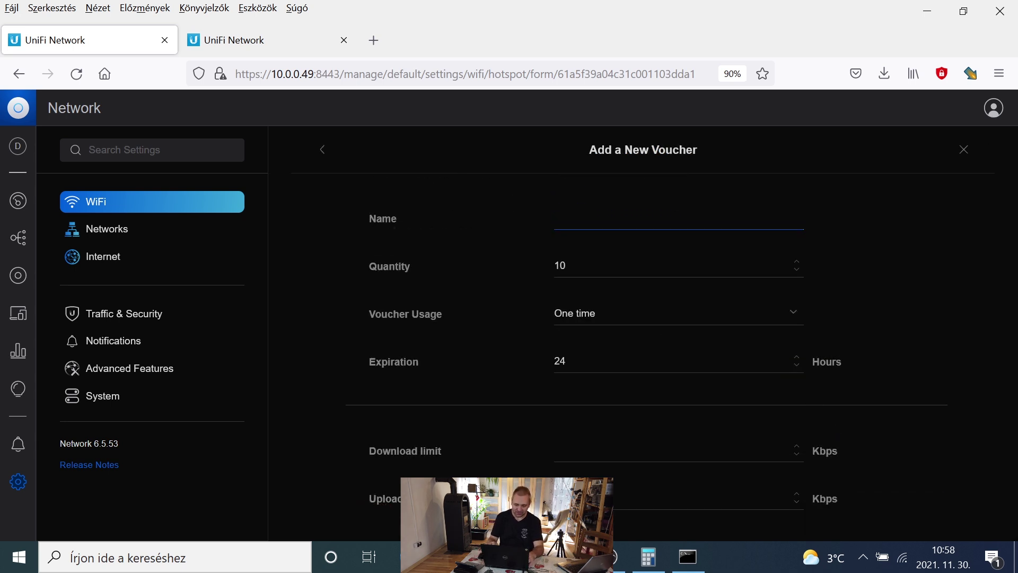
{"action": "type", "text": "gyorsjegy"}
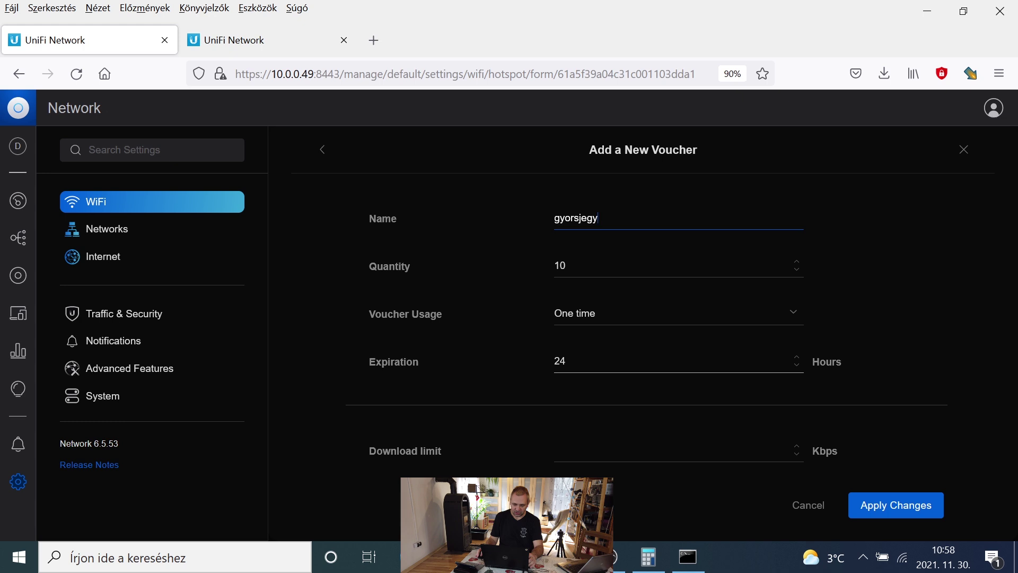
{"action": "scroll", "coordinate": [625, 377], "scroll_direction": "down", "scroll_amount": 1}
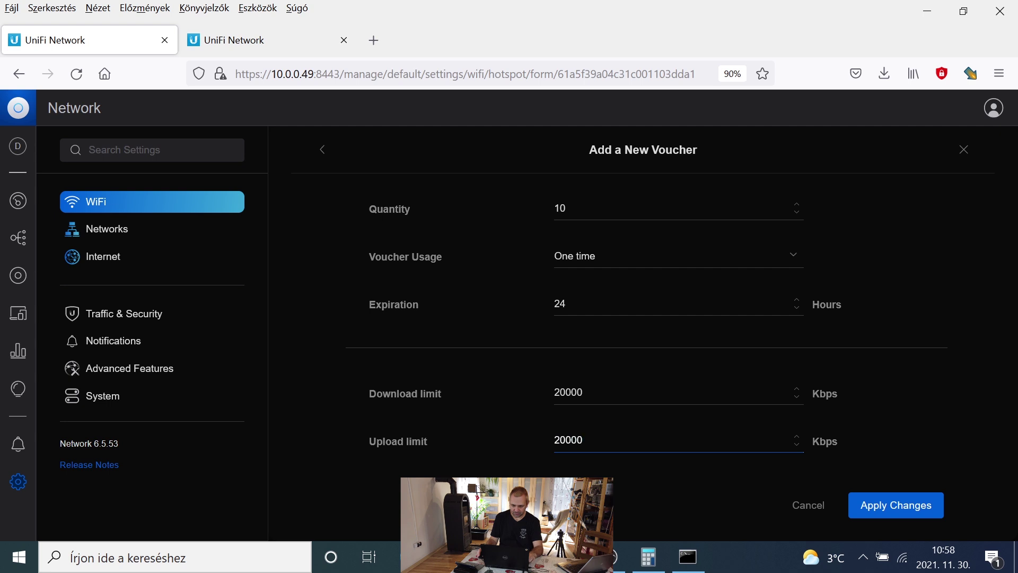
{"action": "scroll", "coordinate": [946, 466], "scroll_direction": "down", "scroll_amount": 1}
{"action": "left_click", "coordinate": [917, 507]}
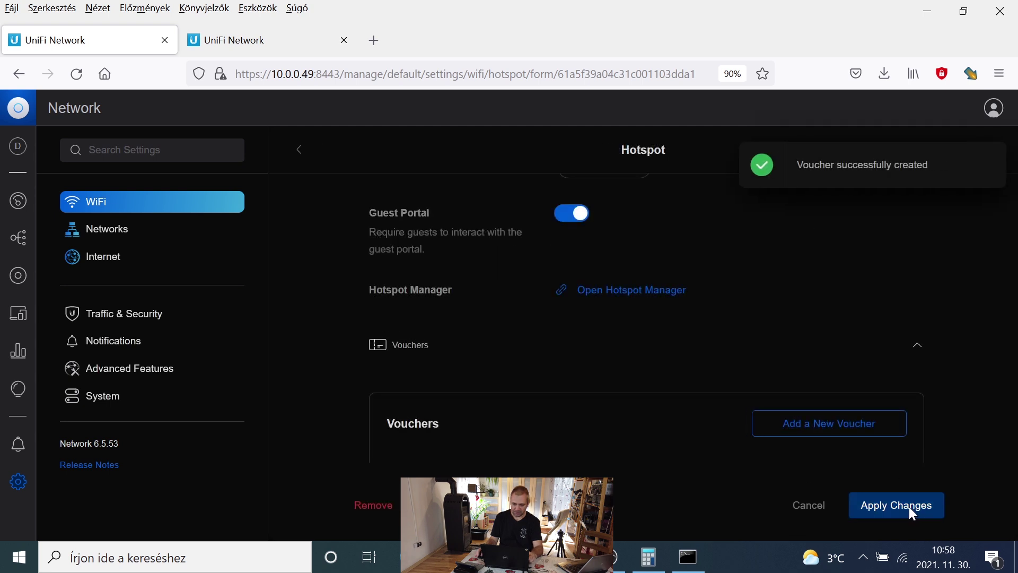
Reload the voucher list in the Hotspot Manager and copy the first gyorsjegy voucher's code
{"action": "scroll", "coordinate": [924, 398], "scroll_direction": "down", "scroll_amount": 3}
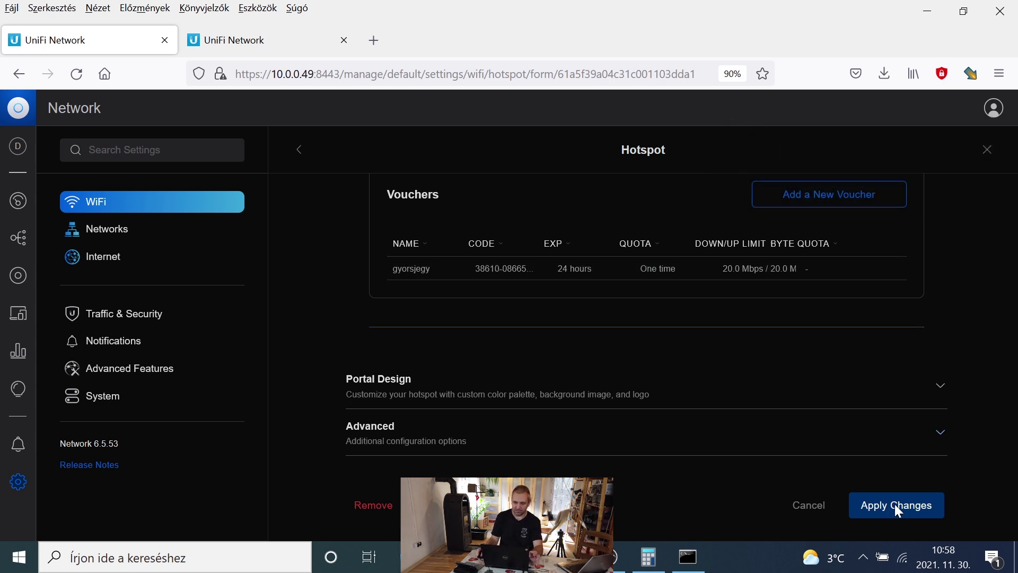
{"action": "left_click", "coordinate": [244, 35]}
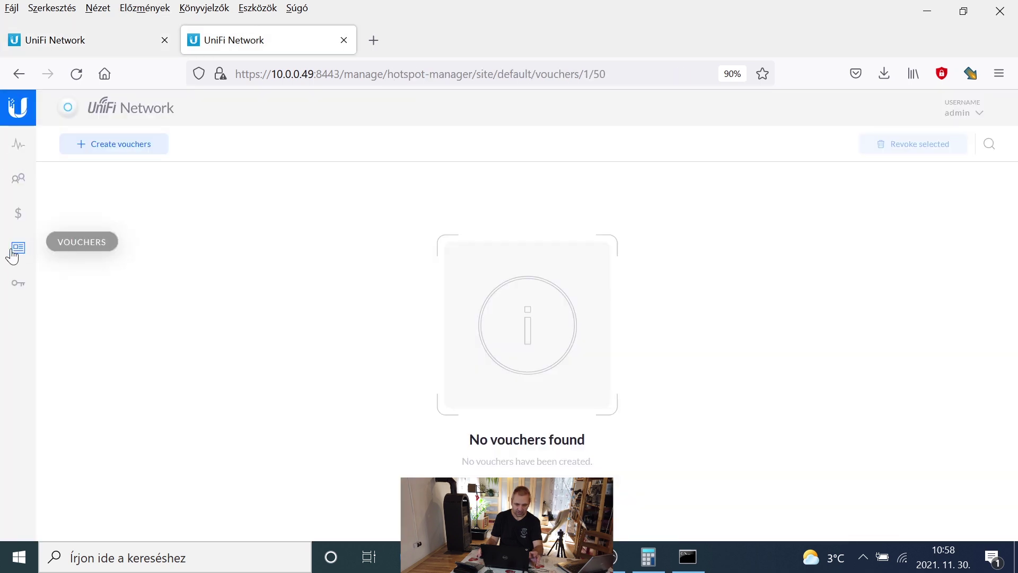
{"action": "left_click", "coordinate": [18, 214]}
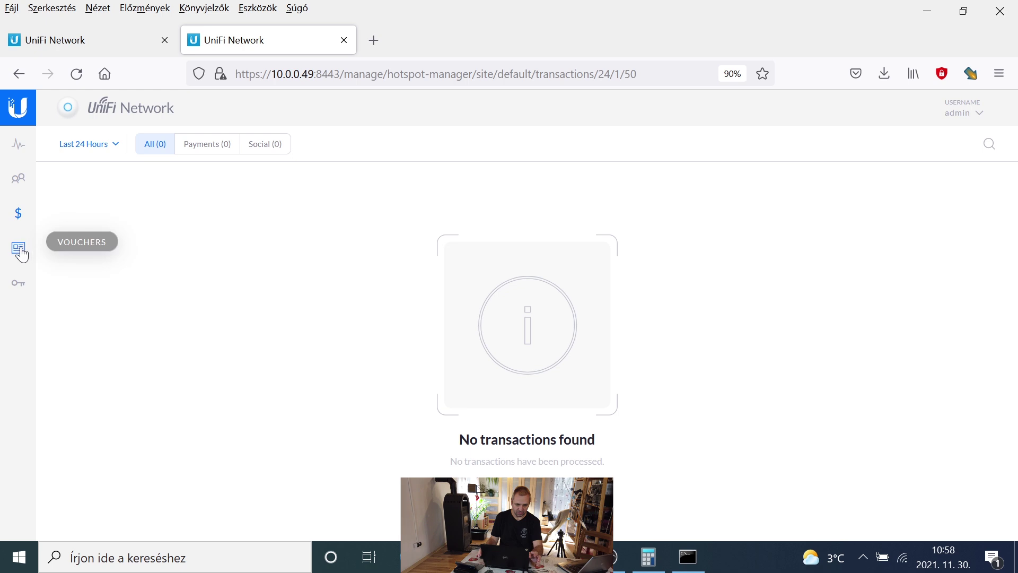
{"action": "left_click", "coordinate": [20, 250]}
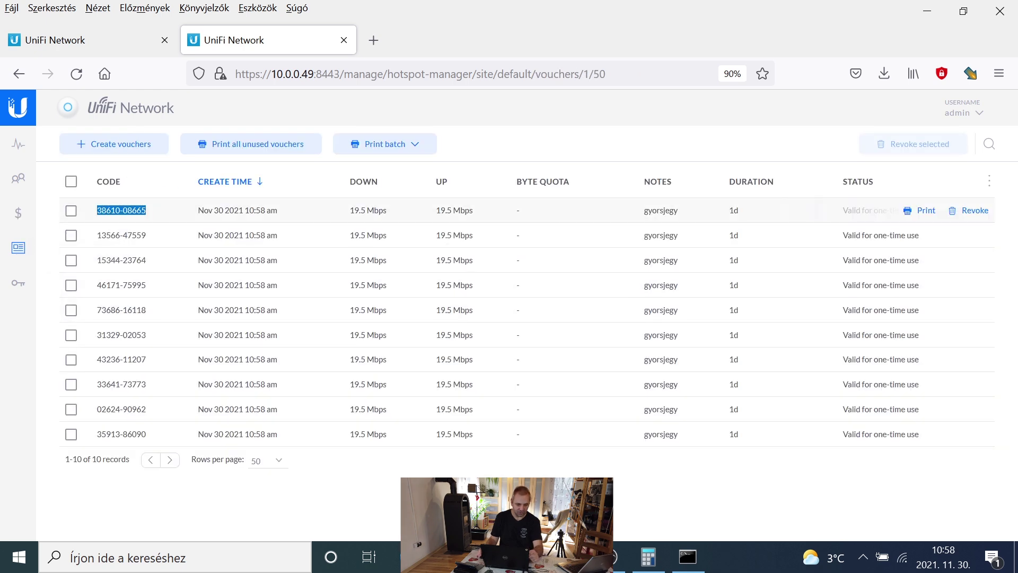
{"action": "right_click", "coordinate": [102, 213]}
{"action": "left_click", "coordinate": [114, 229]}
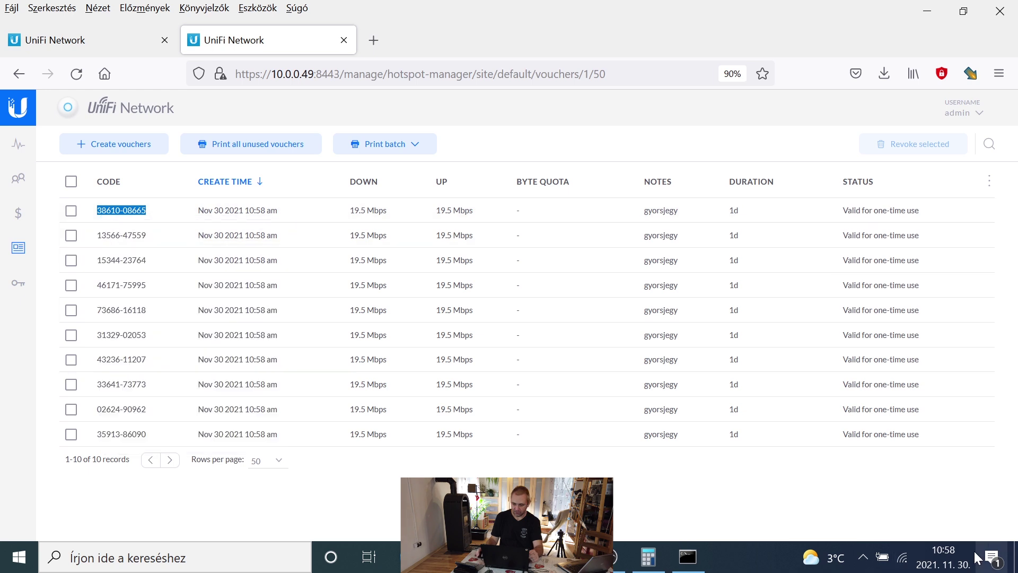
Switch the computer's WiFi connection from proba to the vendeg guest network
{"action": "left_click", "coordinate": [902, 558]}
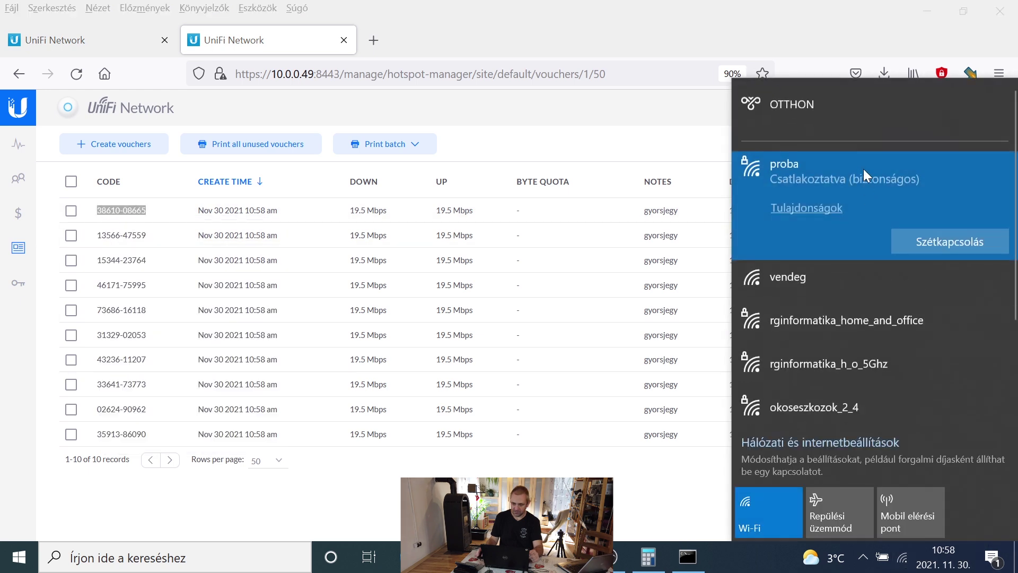
{"action": "left_click", "coordinate": [842, 300]}
{"action": "left_click", "coordinate": [912, 315]}
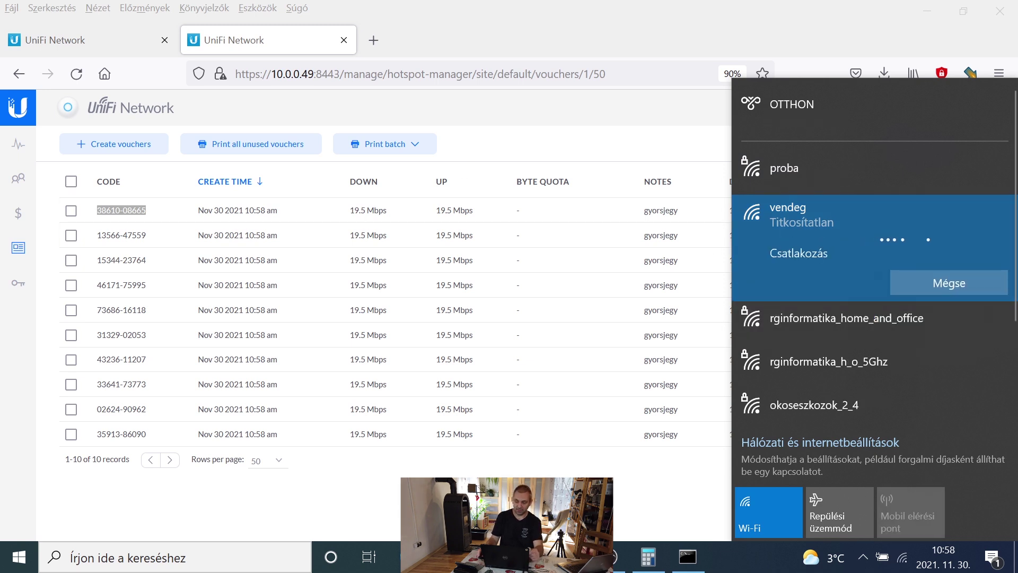
Open the szelessavindex.hu broadband speed test in a new browser tab
{"action": "left_click", "coordinate": [369, 45]}
{"action": "type", "text": "sz"}
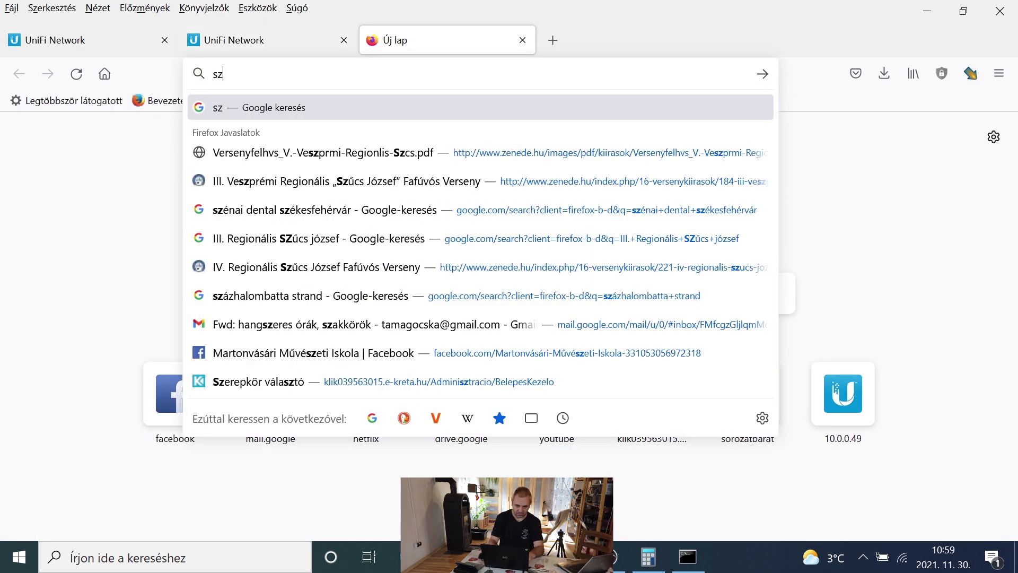
{"action": "type", "text": "éle"}
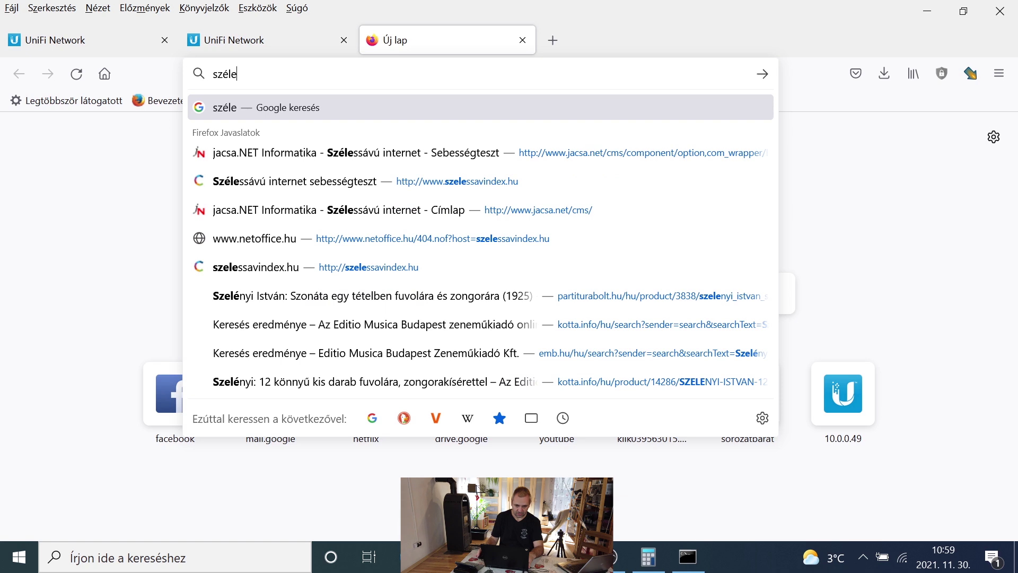
{"action": "left_click", "coordinate": [375, 181]}
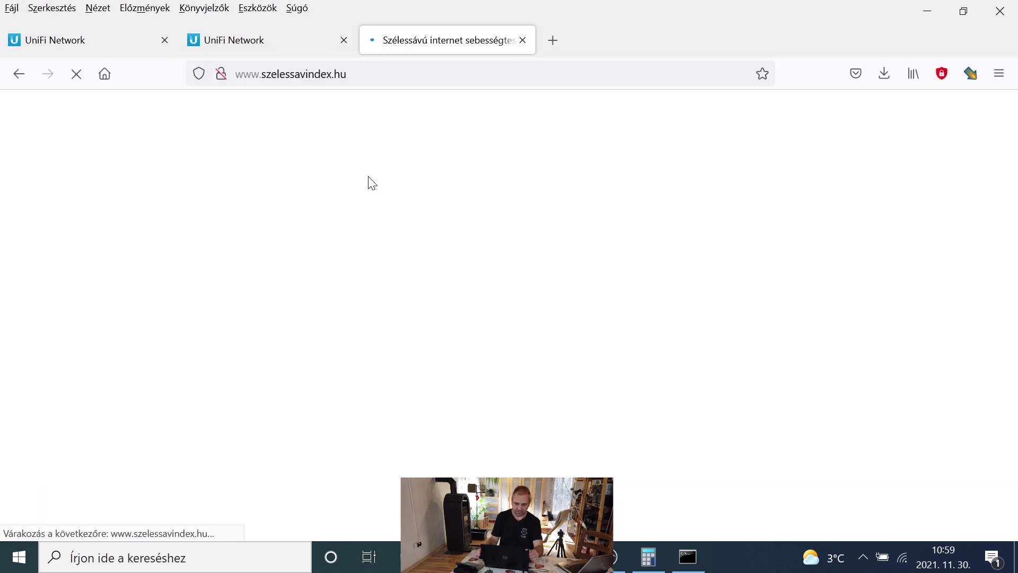
Disconnect the guest authorized by the jegy voucher in the Hotspot Manager and copy the first gyorsjegy voucher's code
{"action": "left_click", "coordinate": [259, 49]}
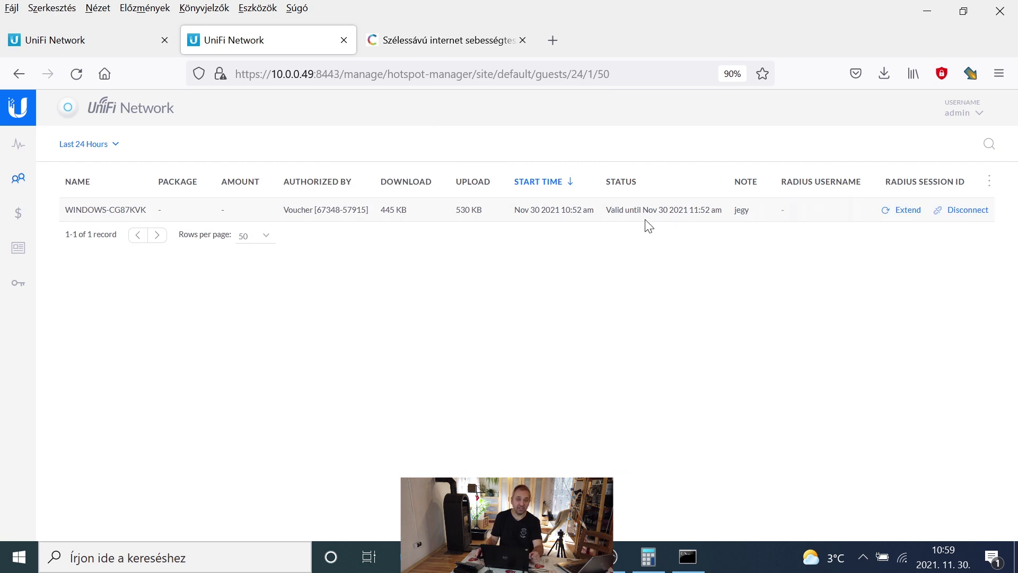
{"action": "left_click", "coordinate": [961, 212]}
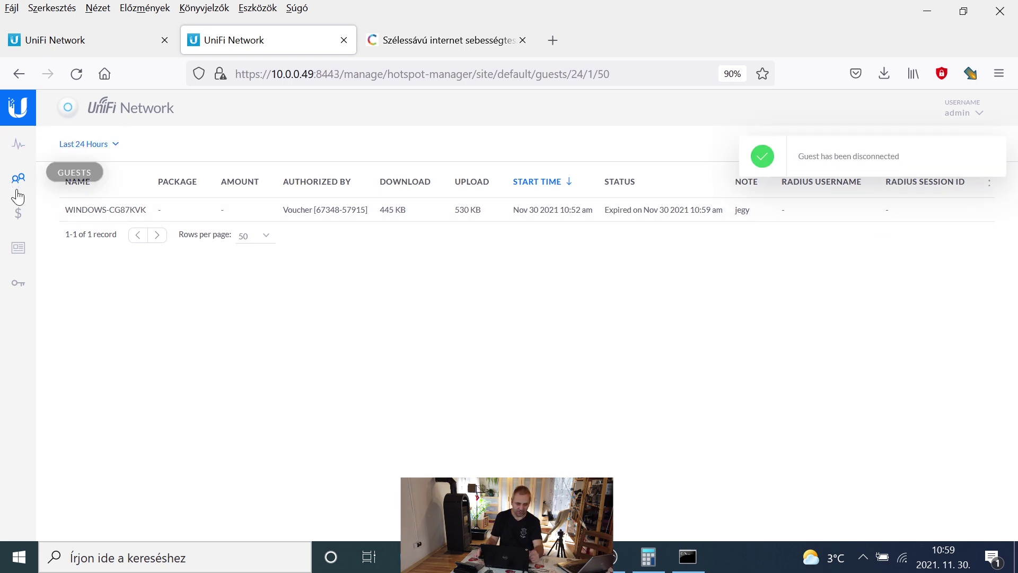
{"action": "left_click", "coordinate": [20, 212]}
{"action": "left_click", "coordinate": [20, 186]}
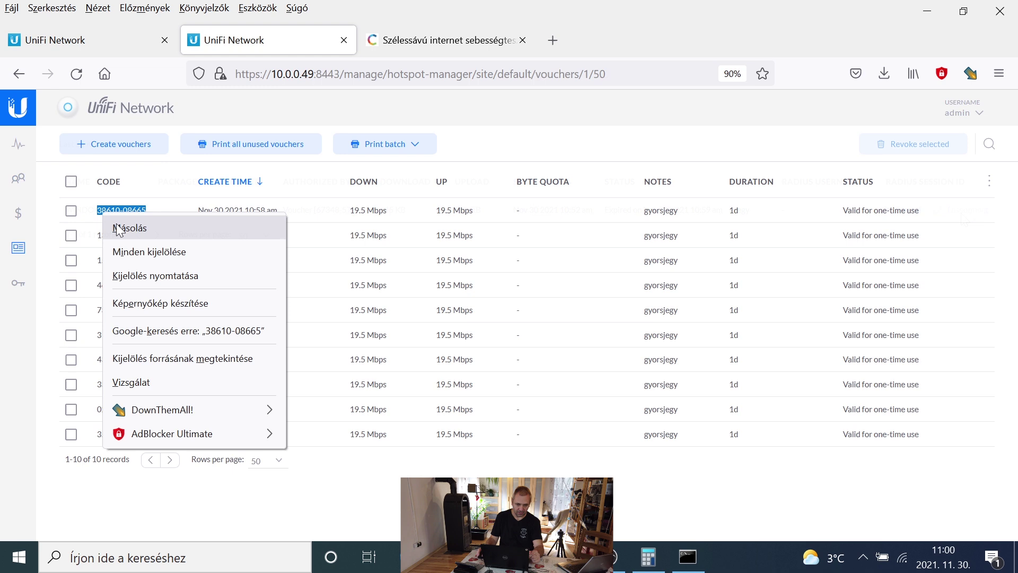
{"action": "left_click", "coordinate": [118, 228]}
Connect the computer's WiFi to the vendeg guest network in place of proba
{"action": "left_click", "coordinate": [903, 561]}
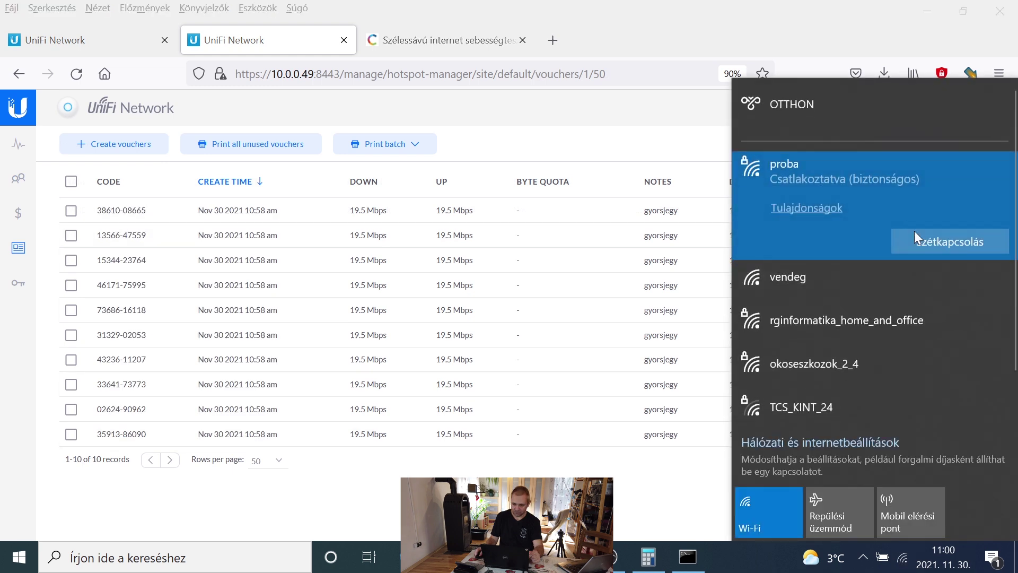
{"action": "left_click", "coordinate": [886, 281]}
{"action": "left_click", "coordinate": [940, 322]}
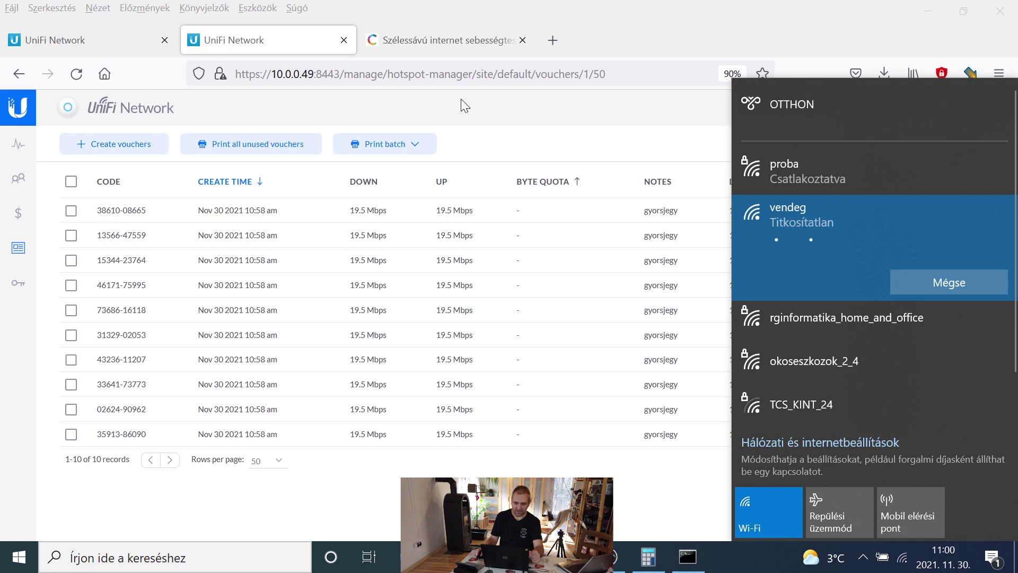
Reload the szelessavindex.hu page and try to start the speed test
{"action": "left_click", "coordinate": [451, 42]}
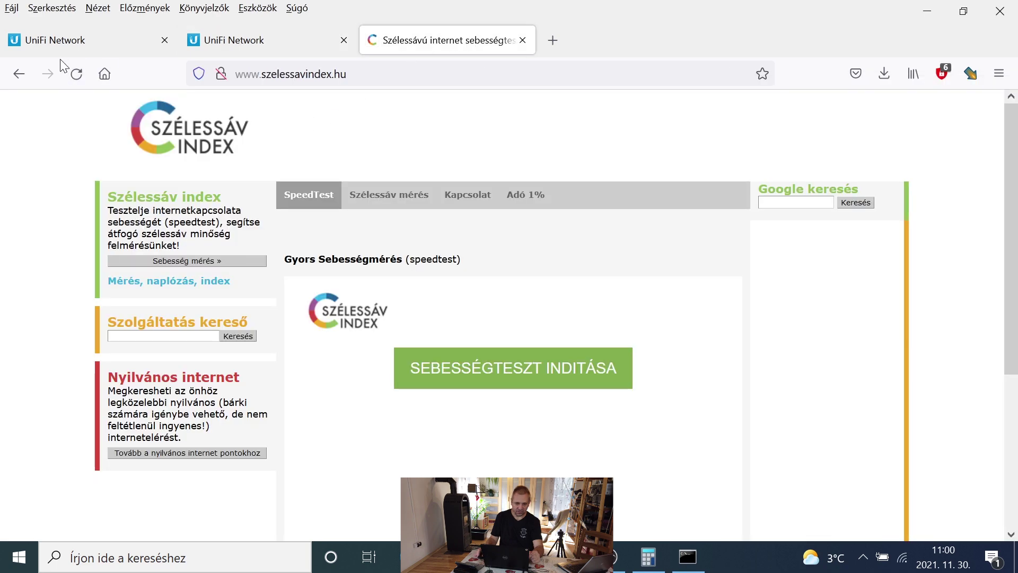
{"action": "left_click", "coordinate": [74, 75]}
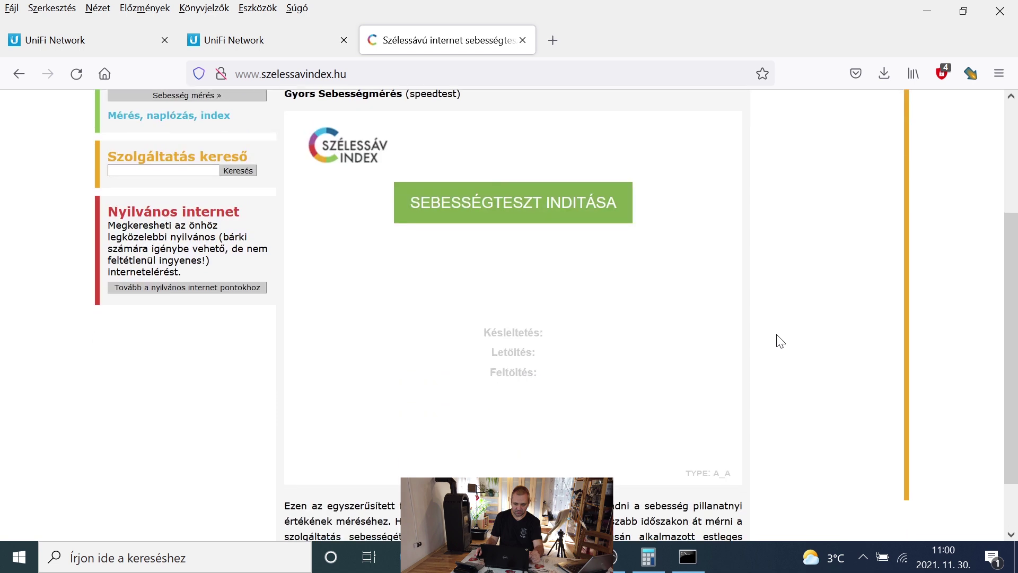
{"action": "left_click", "coordinate": [583, 221]}
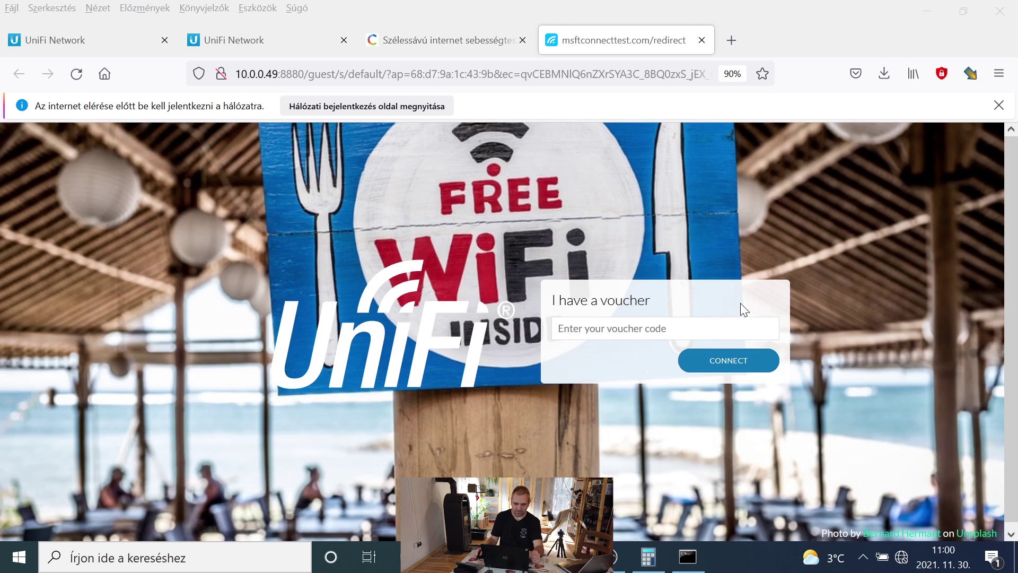
Paste the copied gyorsjegy voucher code into the guest portal's voucher code field and connect
{"action": "left_click", "coordinate": [679, 328]}
{"action": "right_click", "coordinate": [679, 329]}
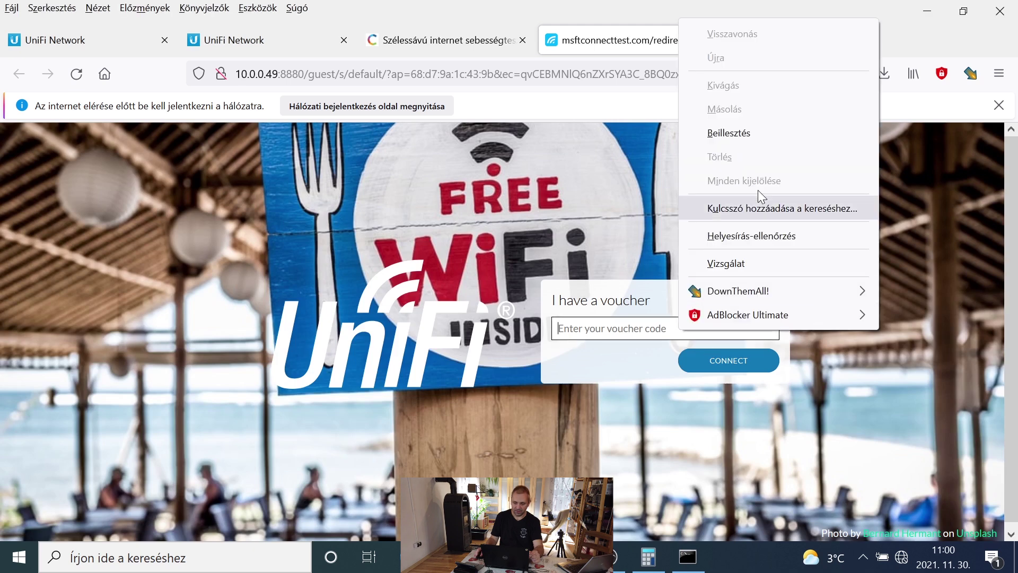
{"action": "left_click", "coordinate": [765, 142]}
{"action": "left_click", "coordinate": [727, 361]}
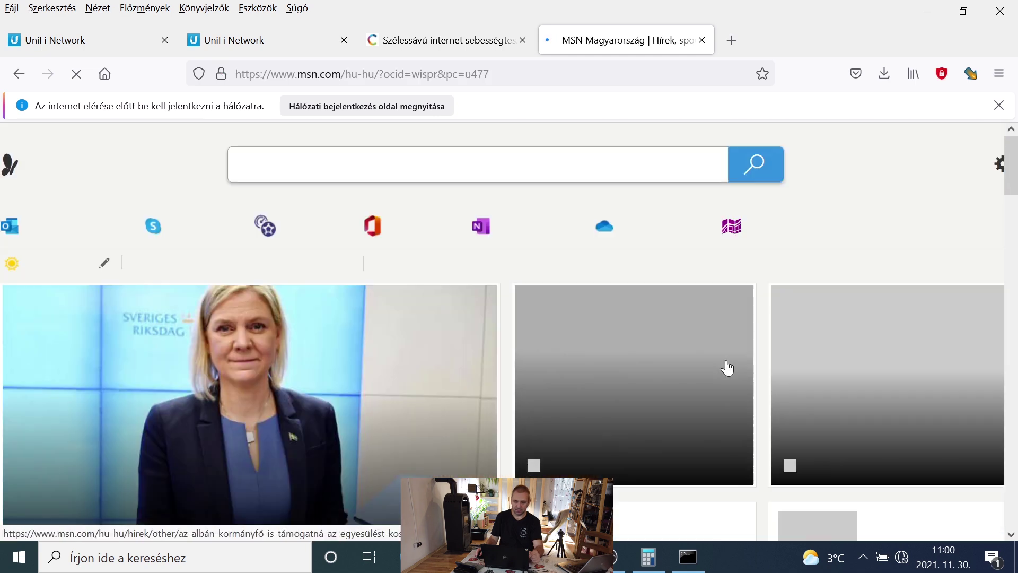
Reload the szelessavindex.hu page, run the speed test over the vendeg network and repeat the measurement
{"action": "left_click", "coordinate": [435, 40]}
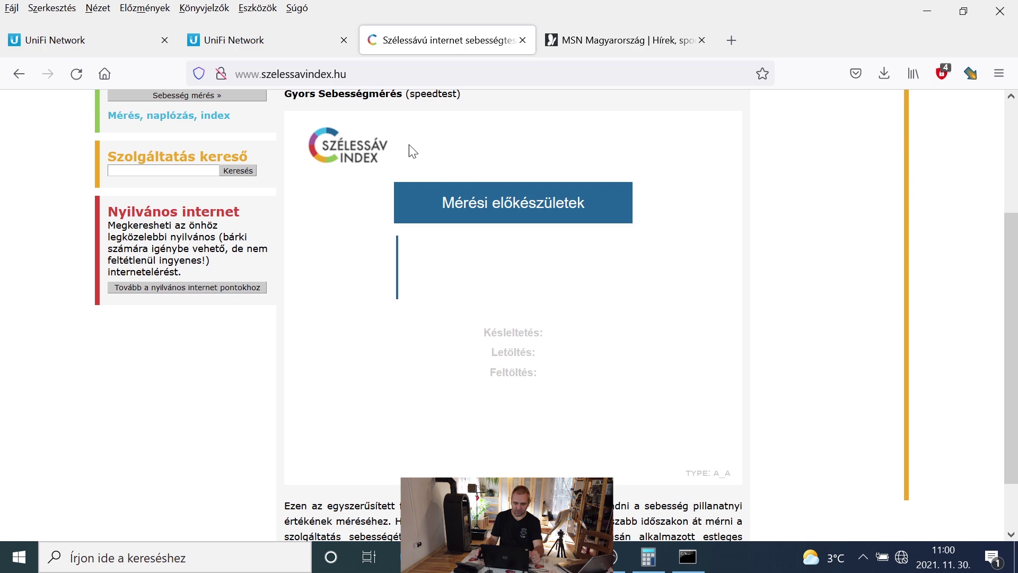
{"action": "key", "text": "ctrl+l"}
{"action": "key", "text": "Return"}
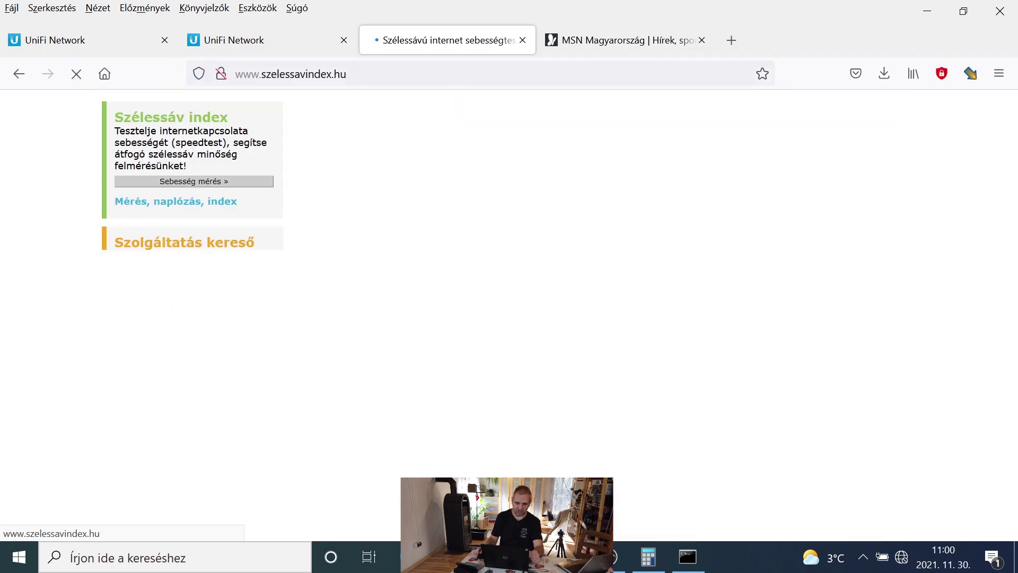
{"action": "left_click", "coordinate": [575, 373]}
{"action": "scroll", "coordinate": [803, 352], "scroll_direction": "down", "scroll_amount": 4}
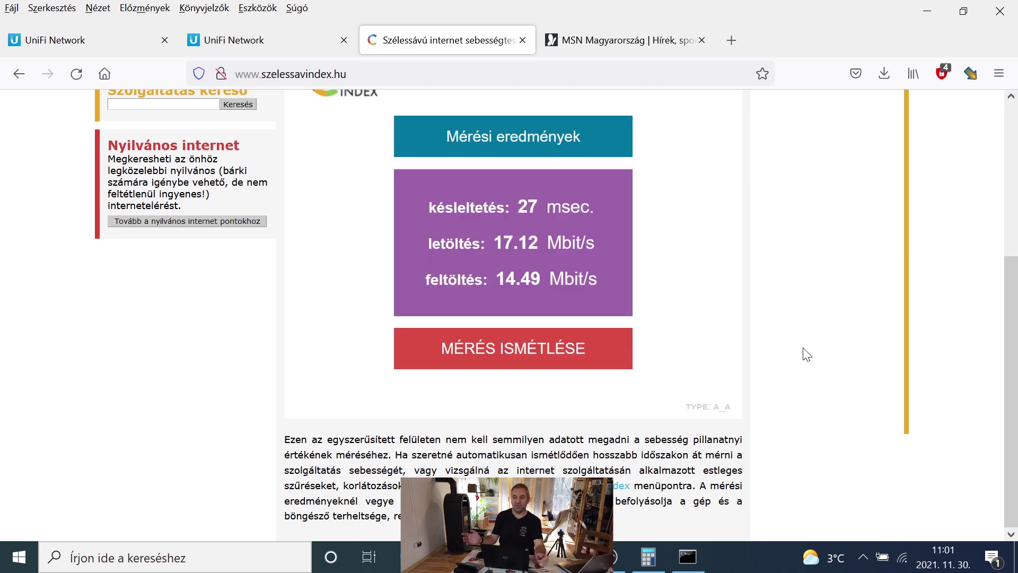
{"action": "left_click", "coordinate": [555, 365]}
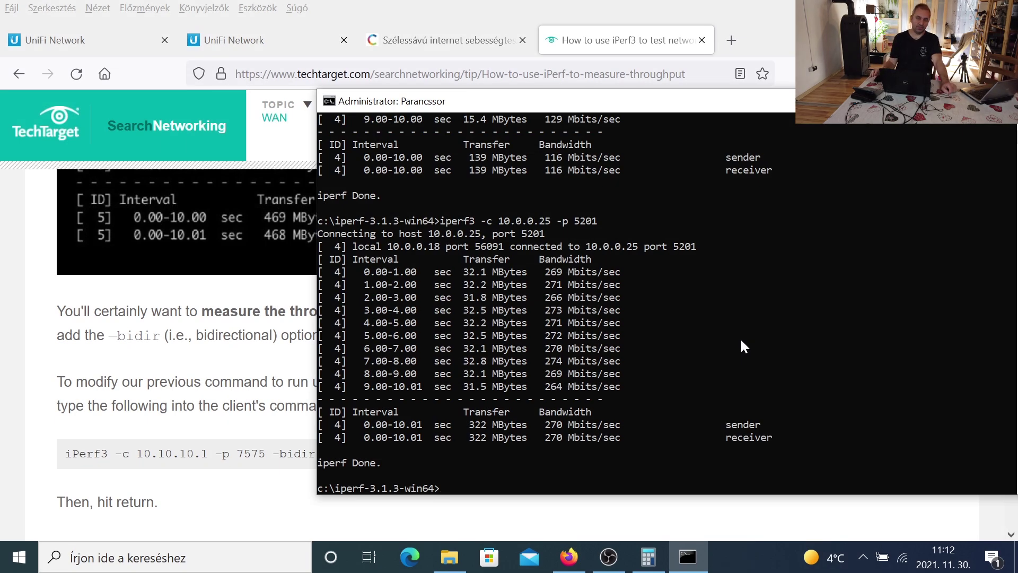
Check which WiFi network is connected and rerun iperf3 -c 10.0.0.25 -p 5201 in the command prompt
{"action": "left_click", "coordinate": [906, 561]}
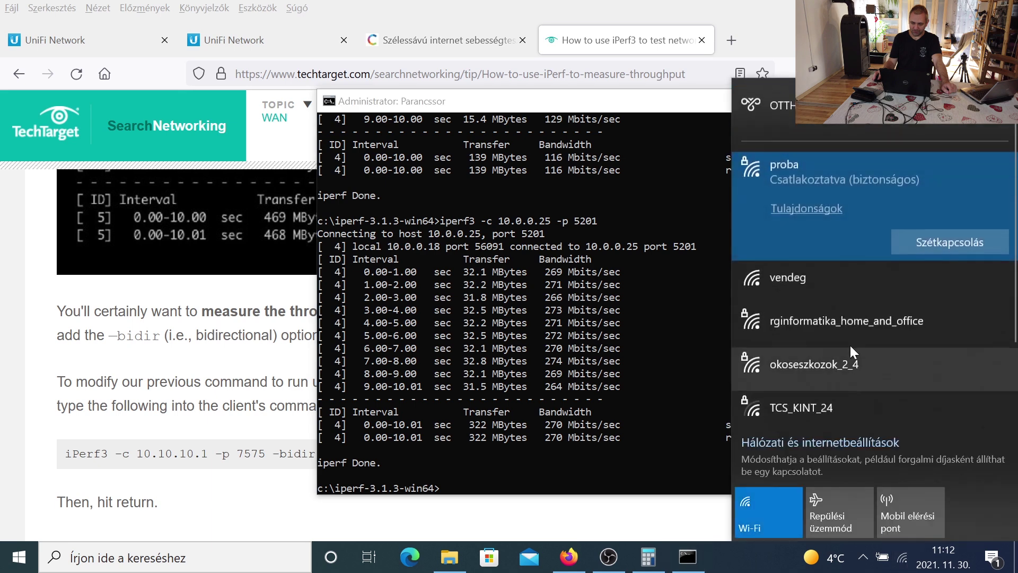
{"action": "left_click", "coordinate": [612, 480]}
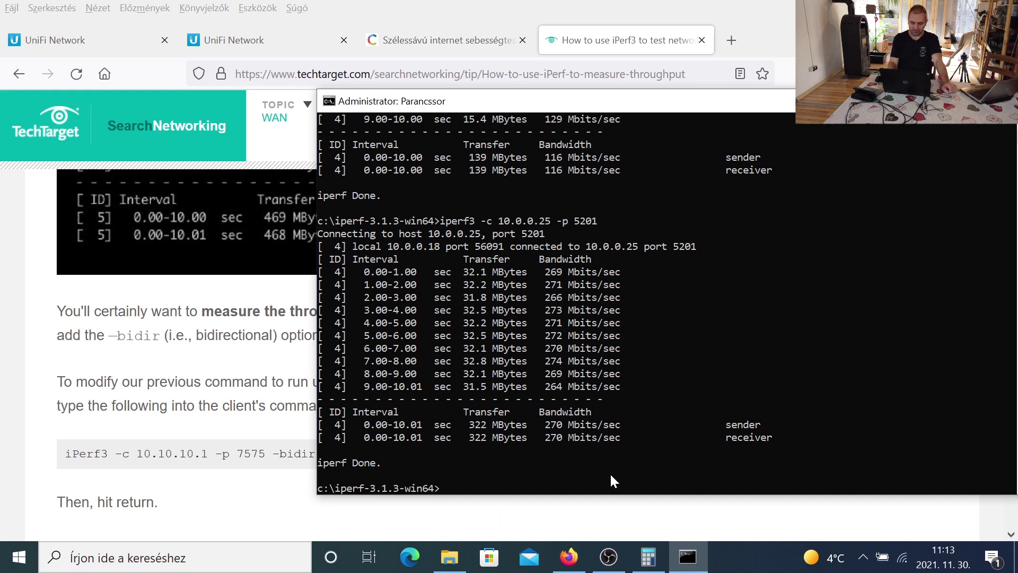
{"action": "key", "text": "Up"}
{"action": "key", "text": "Return"}
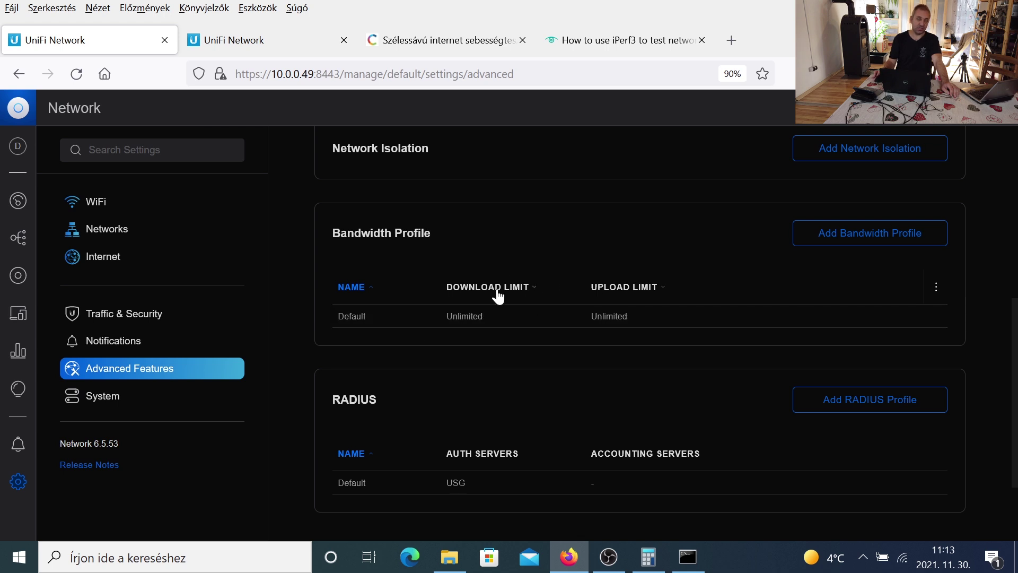
Open the Default bandwidth profile in the advanced network settings and set its download limit to 30000 kbps
{"action": "left_click", "coordinate": [538, 315]}
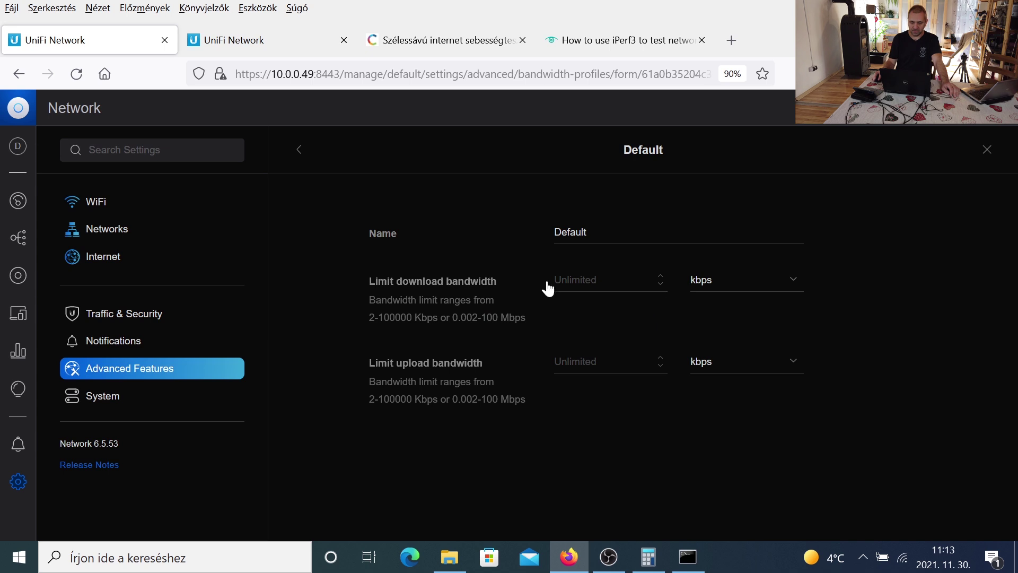
{"action": "left_click", "coordinate": [300, 150]}
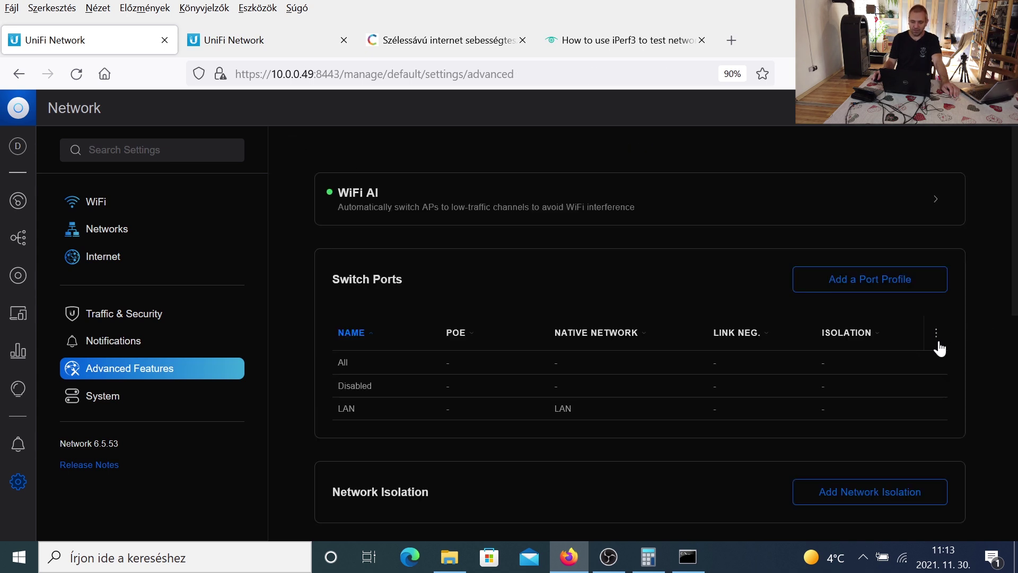
{"action": "scroll", "coordinate": [934, 344], "scroll_direction": "down", "scroll_amount": 7}
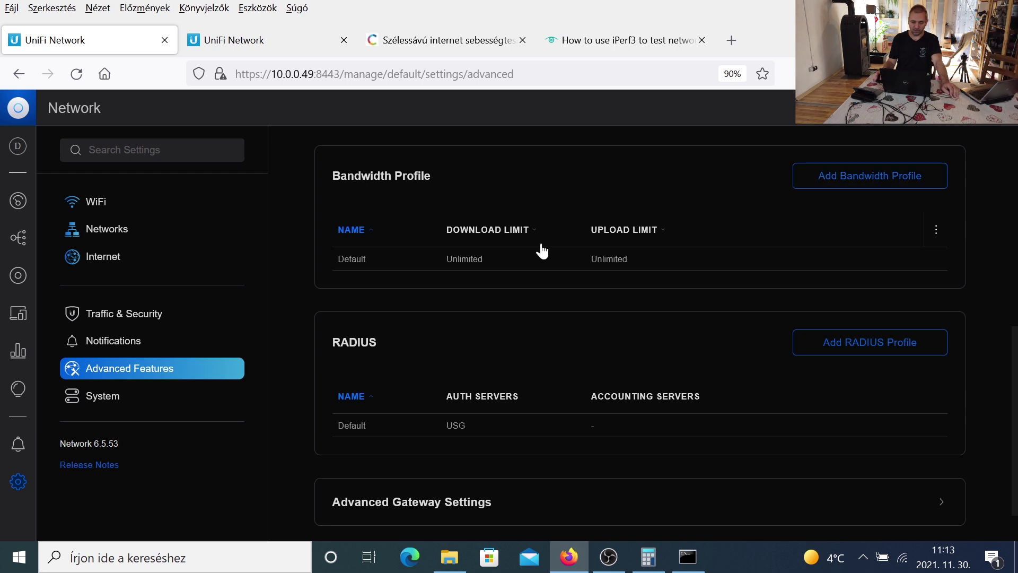
{"action": "left_click", "coordinate": [470, 261]}
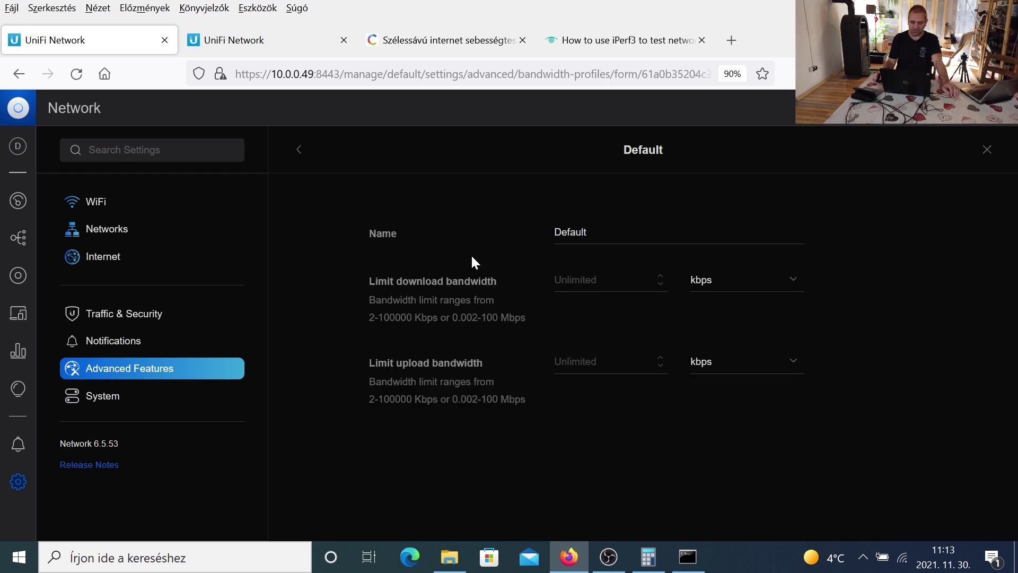
{"action": "left_click", "coordinate": [695, 552]}
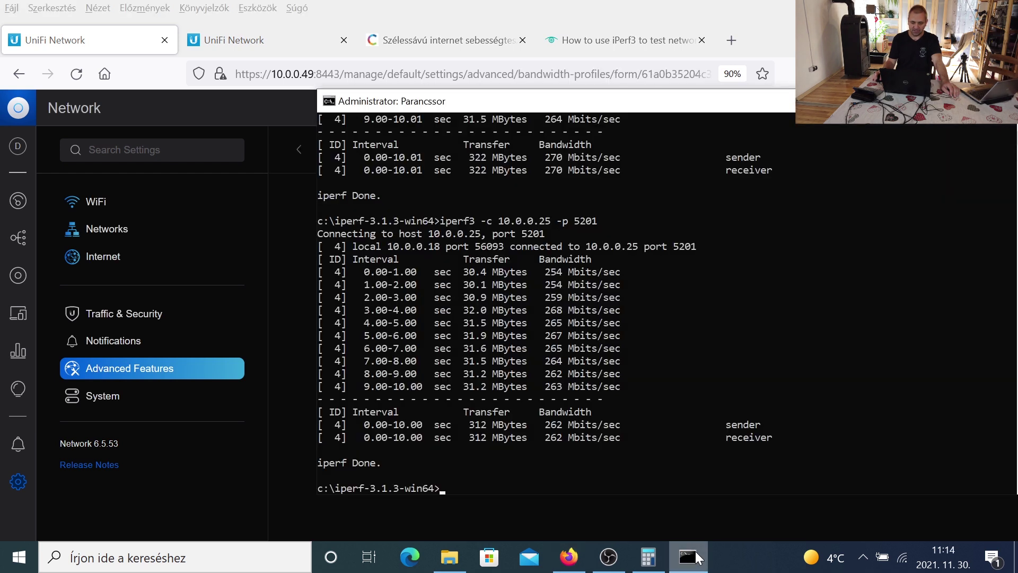
{"action": "left_click", "coordinate": [695, 551]}
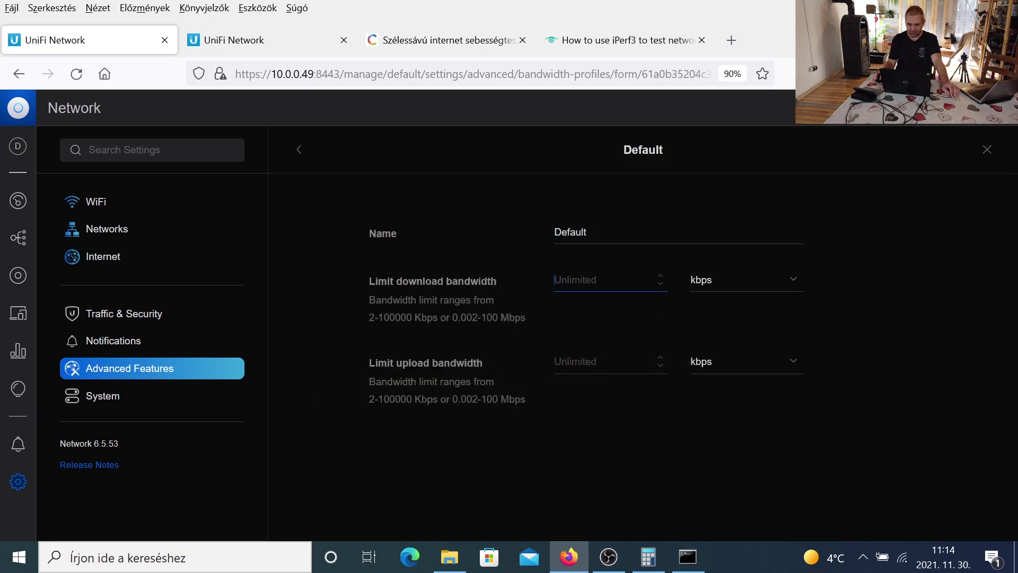
{"action": "type", "text": "200"}
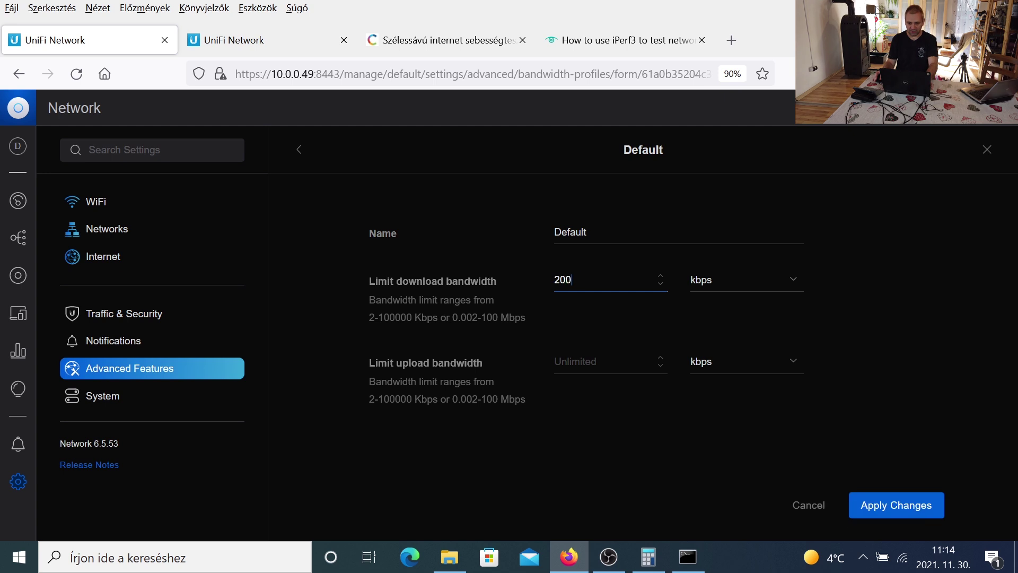
{"action": "key", "text": "BackSpace"}
{"action": "key", "text": "BackSpace"}
{"action": "key", "text": "BackSpace"}
{"action": "type", "text": "3"}
Set the Default bandwidth profile's upload limit to 30000 kbps and apply the changes
{"action": "left_click", "coordinate": [610, 361]}
{"action": "type", "text": "22"}
{"action": "key", "text": "BackSpace"}
{"action": "key", "text": "BackSpace"}
{"action": "type", "text": "3"}
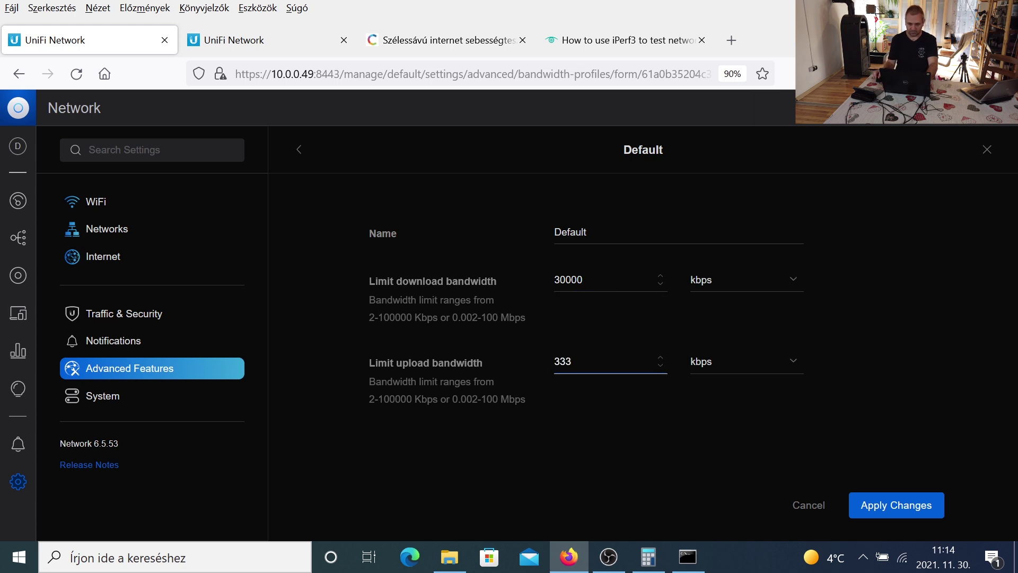
{"action": "type", "text": "3"}
{"action": "key", "text": "BackSpace"}
{"action": "type", "text": "0000"}
{"action": "left_click", "coordinate": [918, 508]}
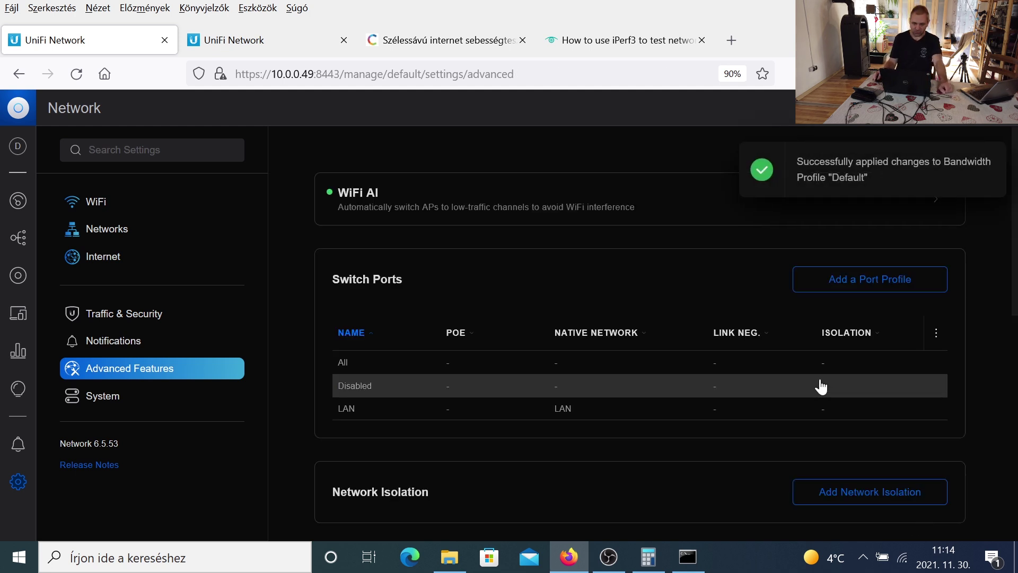
{"action": "scroll", "coordinate": [550, 405], "scroll_direction": "down", "scroll_amount": 4}
{"action": "scroll", "coordinate": [549, 402], "scroll_direction": "down", "scroll_amount": 1}
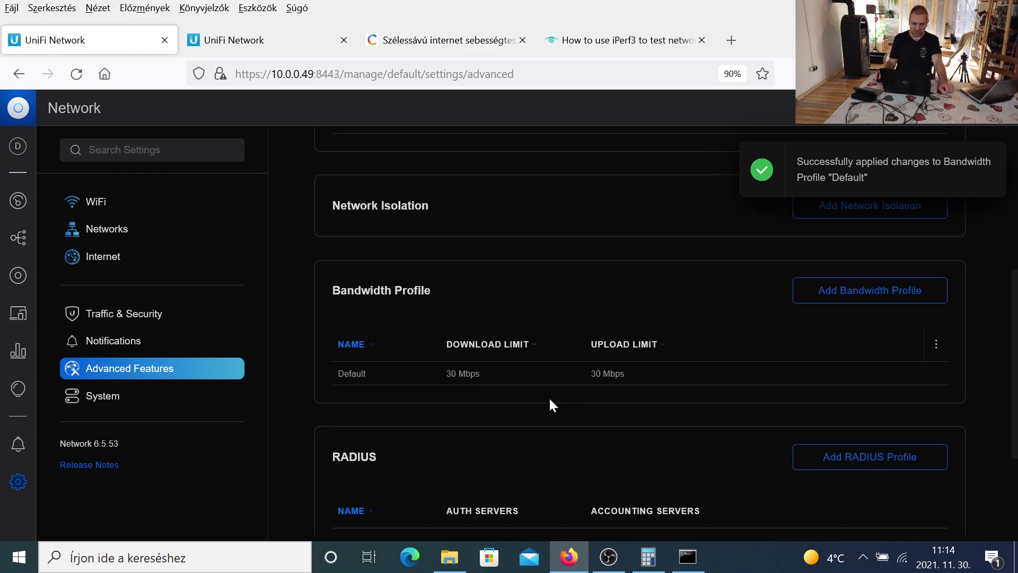
{"action": "scroll", "coordinate": [548, 396], "scroll_direction": "down", "scroll_amount": 2}
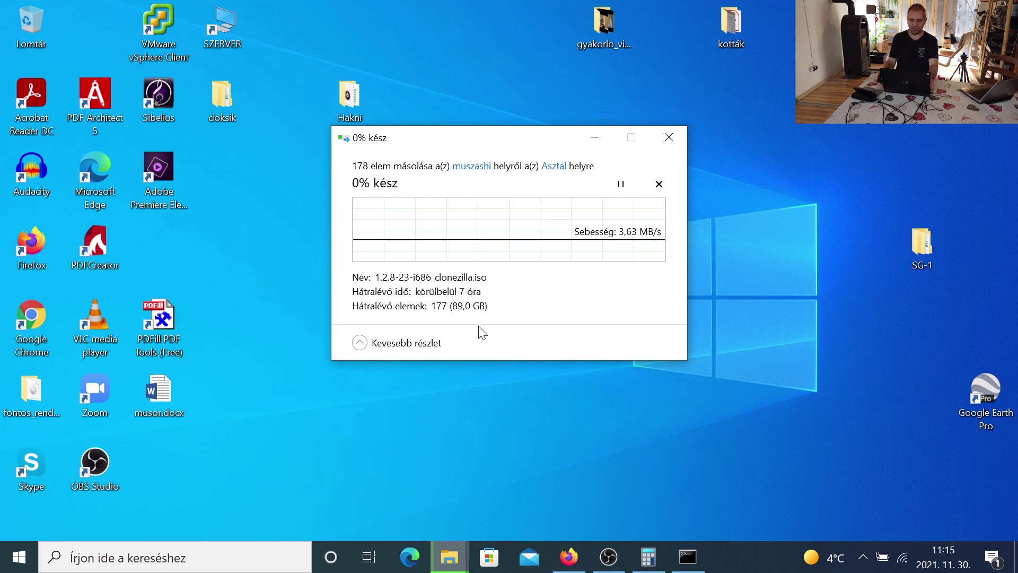
Cancel the running file copy to the desktop, rerun iperf3 -c 10.0.0.25 -p 5201, and return to the UniFi settings in Firefox
{"action": "left_click", "coordinate": [667, 137]}
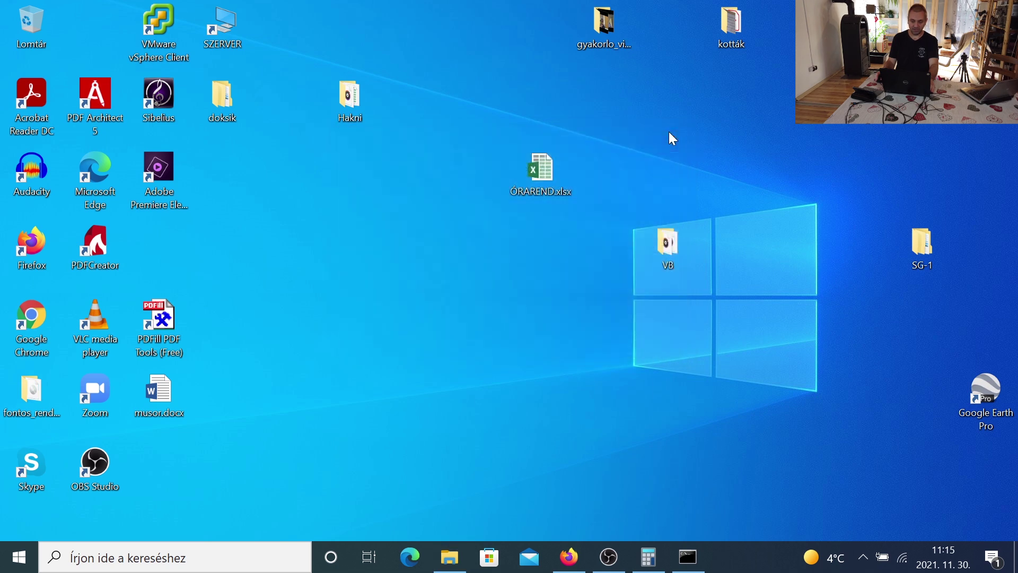
{"action": "left_click", "coordinate": [688, 556]}
{"action": "key", "text": "Up"}
{"action": "key", "text": "Return"}
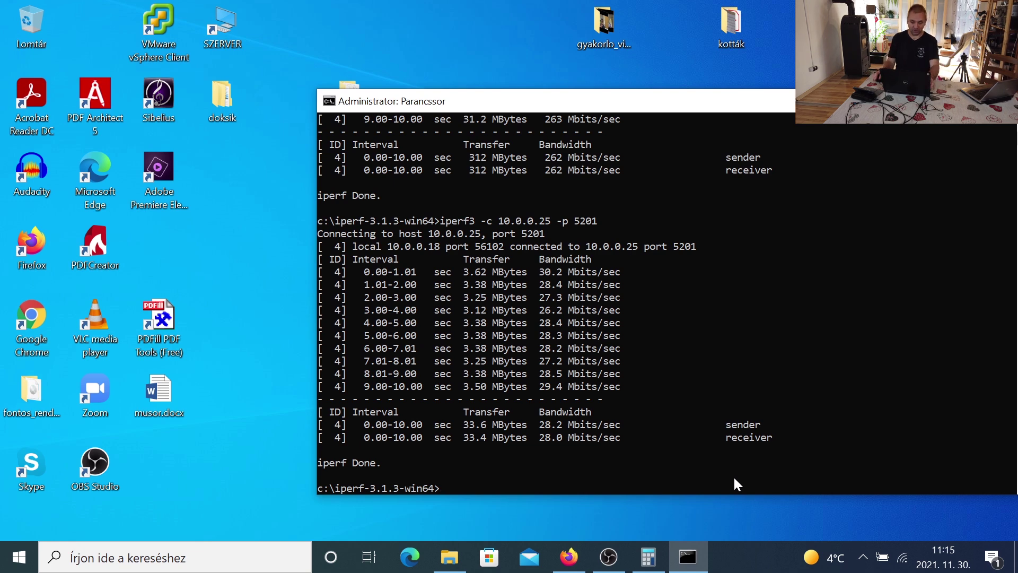
{"action": "left_click", "coordinate": [568, 557]}
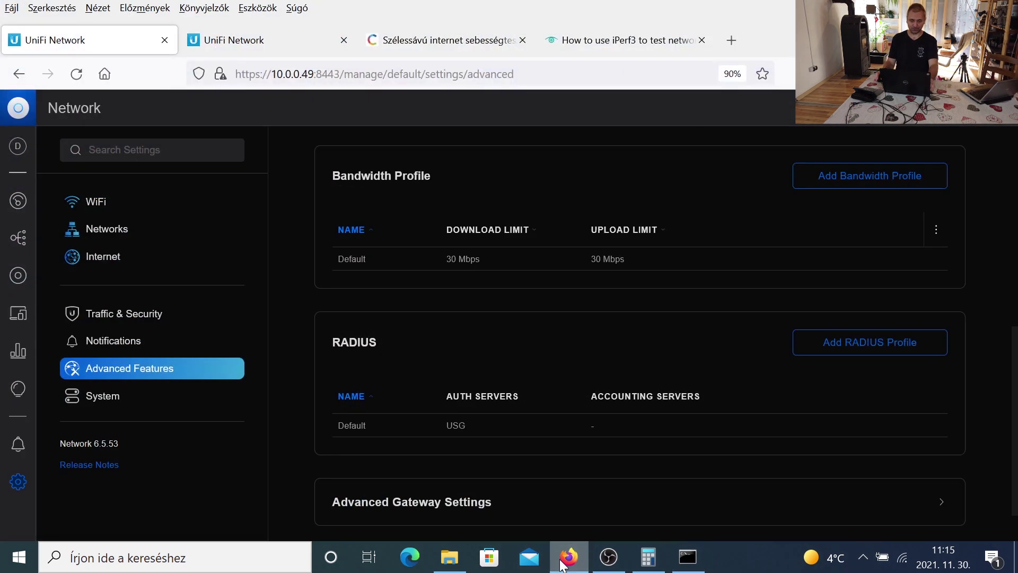